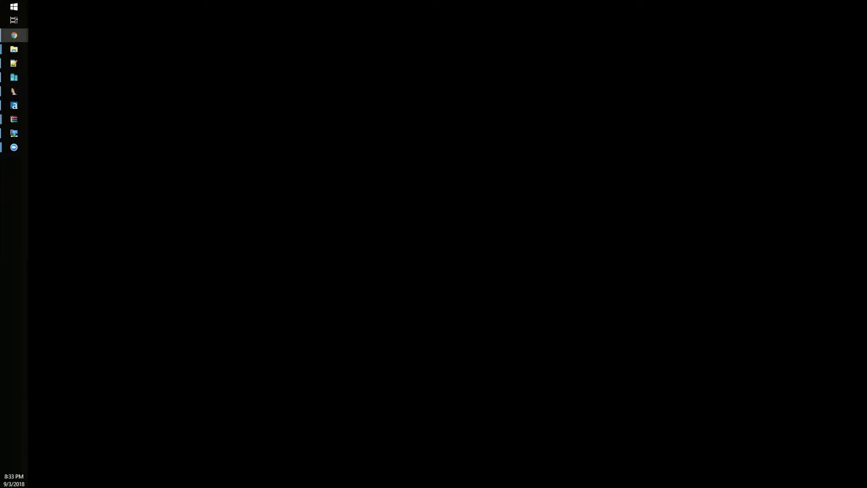
Open Notepad, put the Base64 string in a blank note and narrow the note's window.
{"action": "left_click", "coordinate": [2, 5]}
{"action": "type", "text": "ىخفثح"}
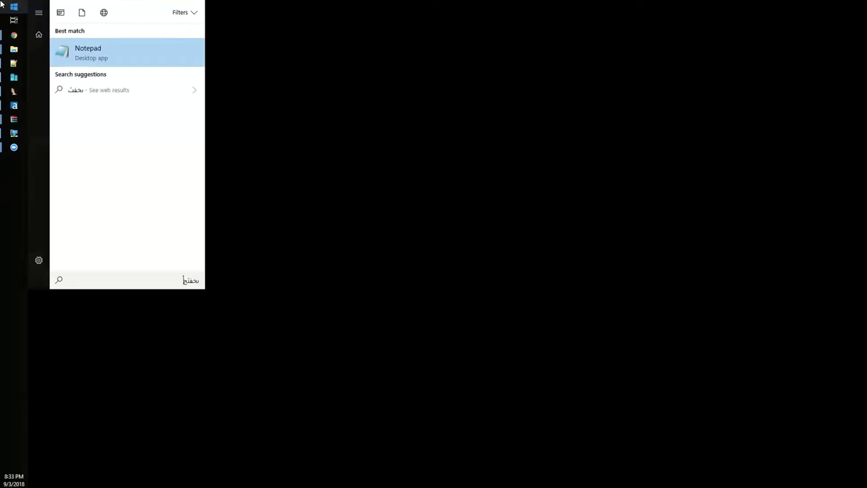
{"action": "type", "text": "شي"}
{"action": "key", "text": "Return"}
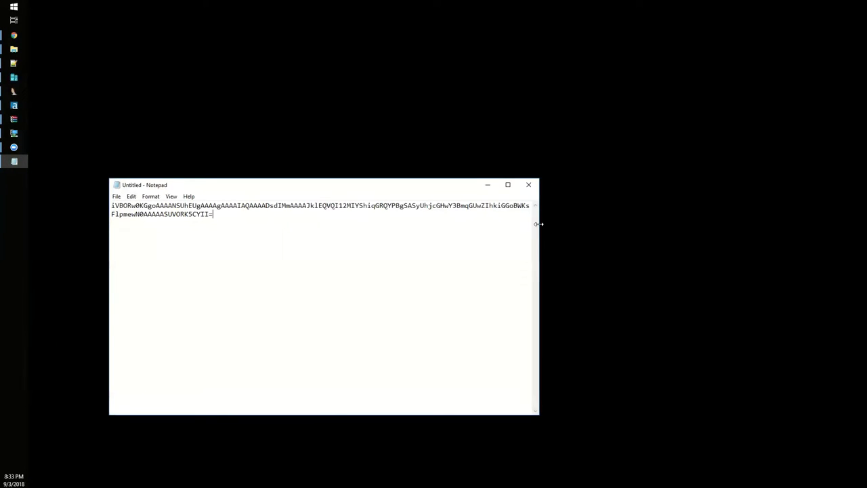
{"action": "left_click_drag", "start_coordinate": [538, 223], "coordinate": [333, 223]}
Copy the entire Base64 string from the note.
{"action": "key", "text": "ctrl+a"}
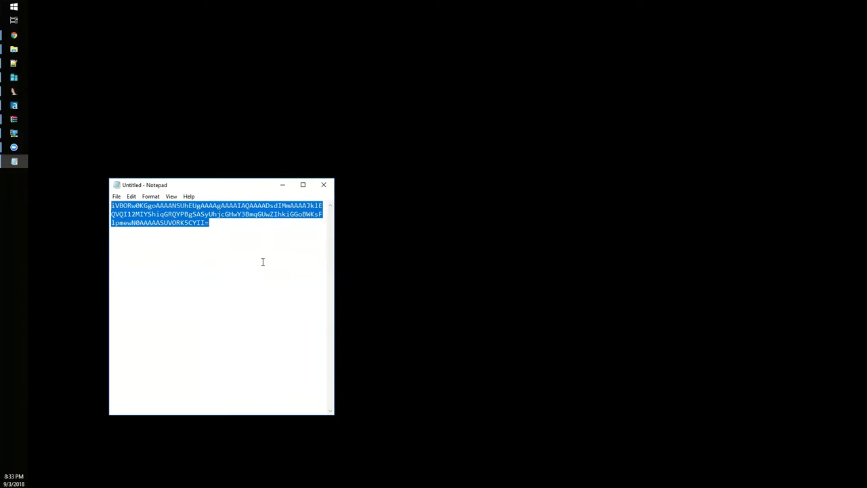
{"action": "left_click", "coordinate": [262, 261]}
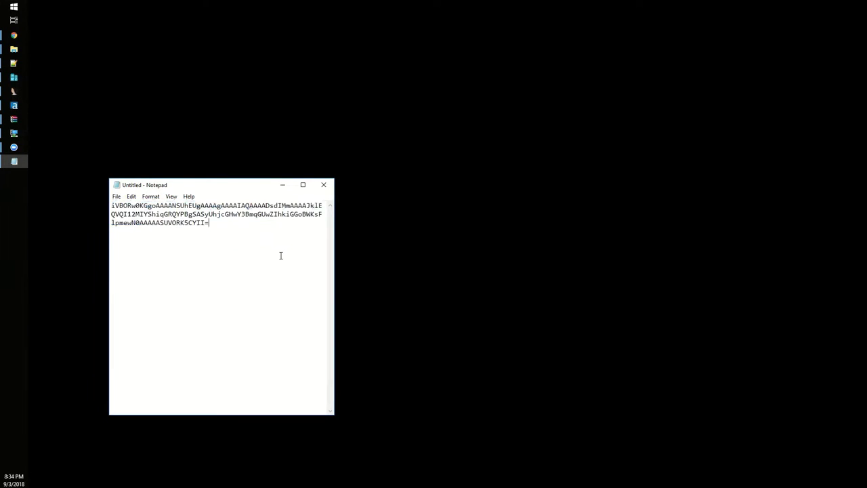
{"action": "key", "text": "ctrl+a"}
{"action": "key", "text": "ctrl+c"}
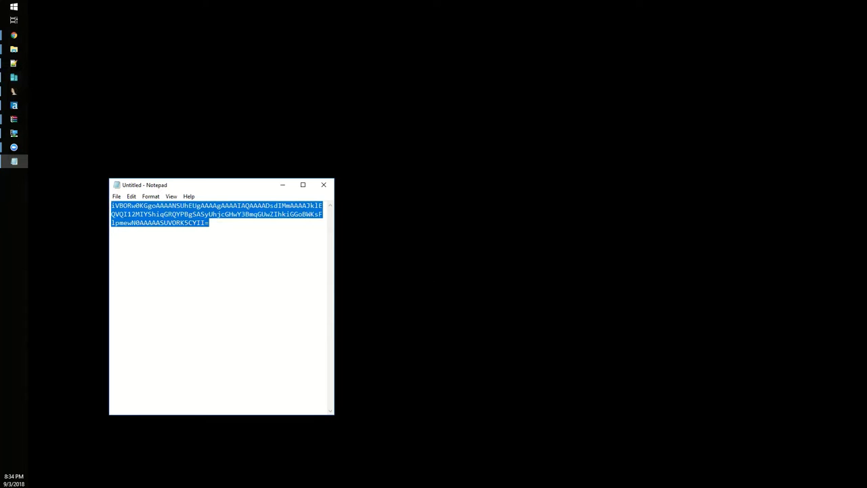
Switch to Chrome, open the CyberChef site from the search results and paste the Base64 string as the input.
{"action": "left_click", "coordinate": [14, 35]}
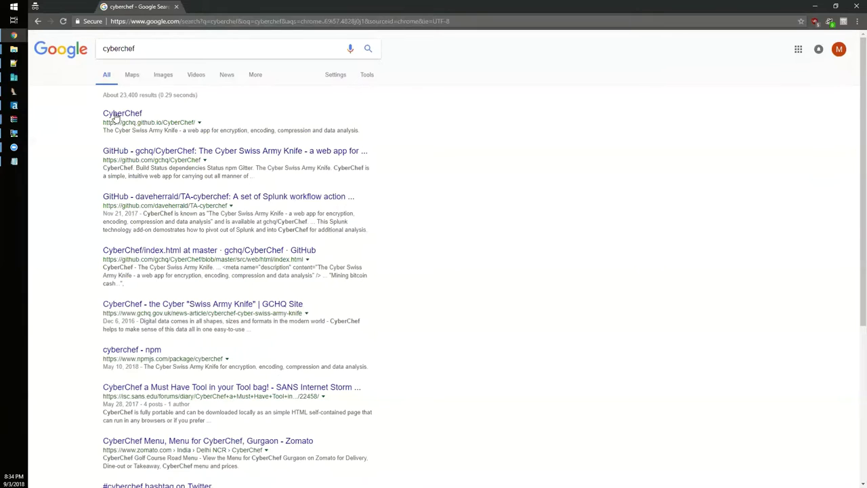
{"action": "left_click", "coordinate": [119, 113]}
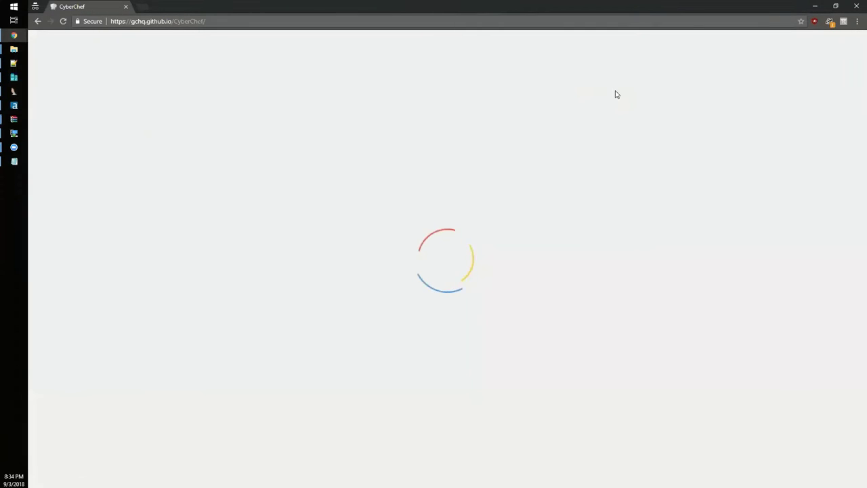
{"action": "left_click", "coordinate": [509, 124]}
{"action": "key", "text": "ctrl+v"}
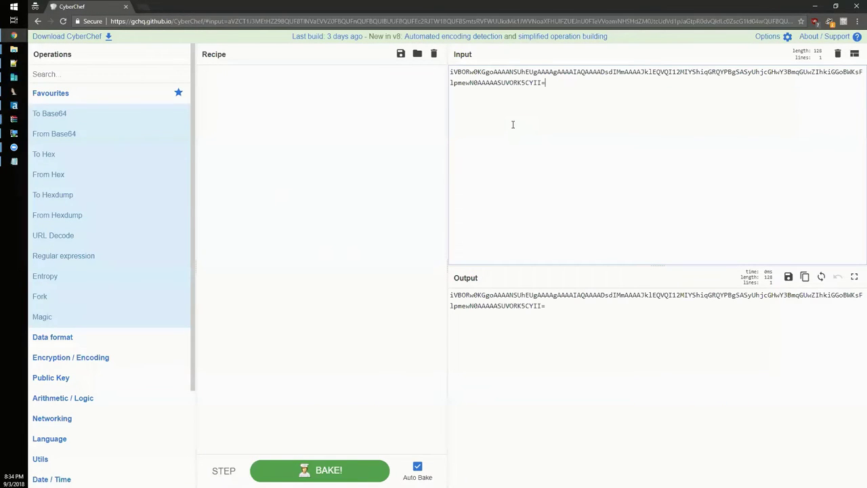
Add the From Base64 operation to the recipe and examine the decoded output for its file header.
{"action": "left_click_drag", "start_coordinate": [83, 138], "coordinate": [352, 101]}
{"action": "left_click_drag", "start_coordinate": [452, 294], "coordinate": [800, 348]}
{"action": "left_click", "coordinate": [801, 347]}
{"action": "double_click", "coordinate": [458, 327]}
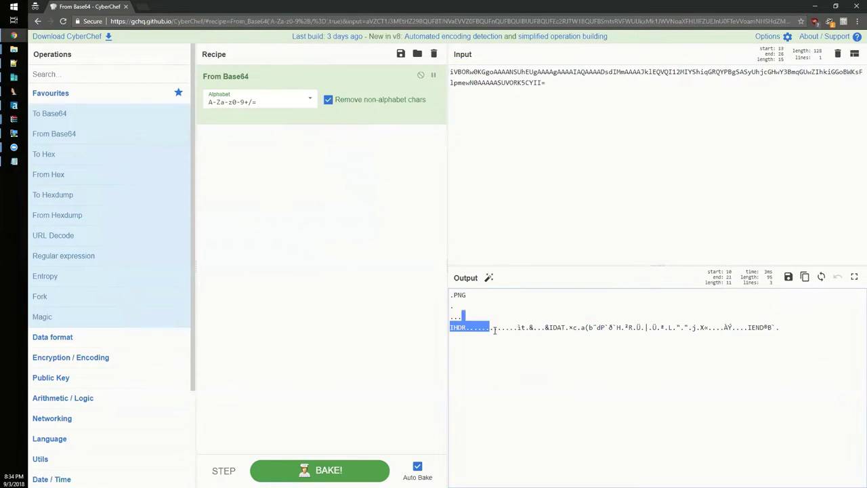
Search the operations for "hexd" and add To Hexdump to the recipe after From Base64.
{"action": "left_click", "coordinate": [70, 73]}
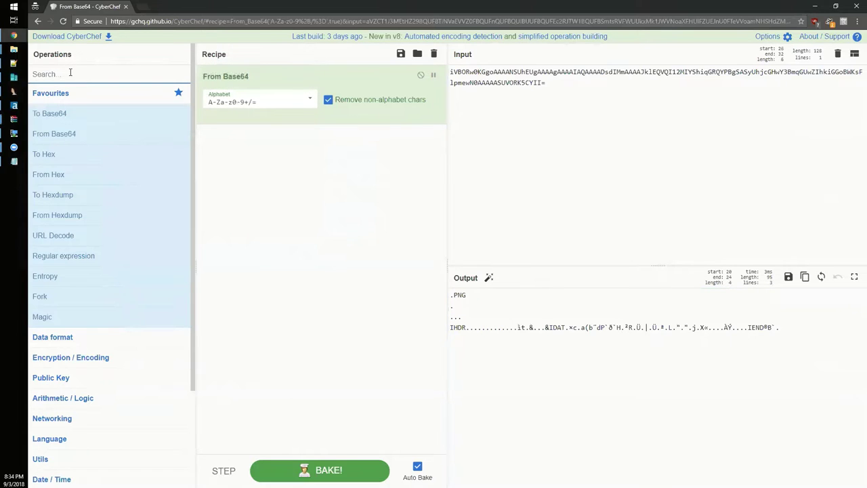
{"action": "type", "text": "hex d"}
{"action": "key", "text": "BackSpace"}
{"action": "key", "text": "BackSpace"}
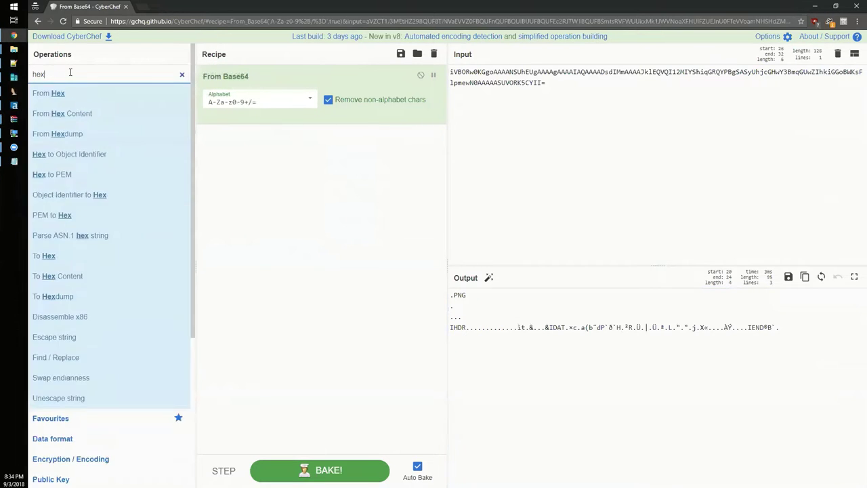
{"action": "type", "text": "d"}
{"action": "left_click_drag", "start_coordinate": [97, 114], "coordinate": [307, 193]}
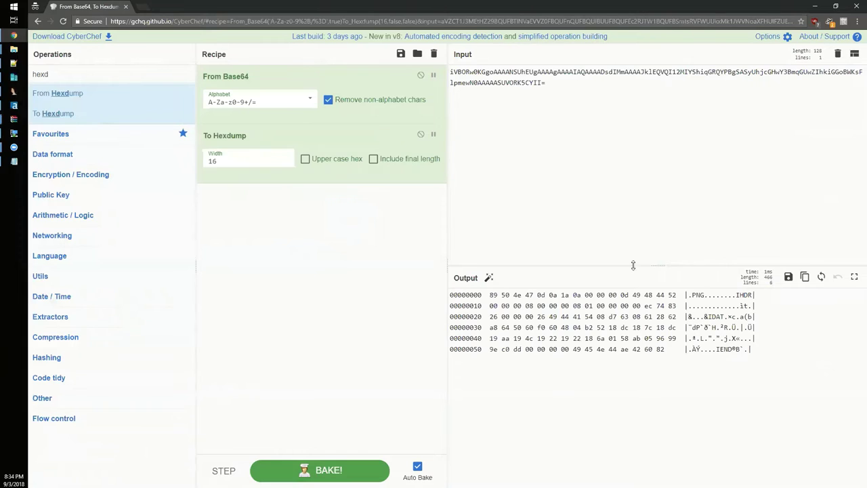
Examine the PNG signature and the ASCII column in the hexdump output.
{"action": "left_click_drag", "start_coordinate": [691, 293], "coordinate": [694, 331]}
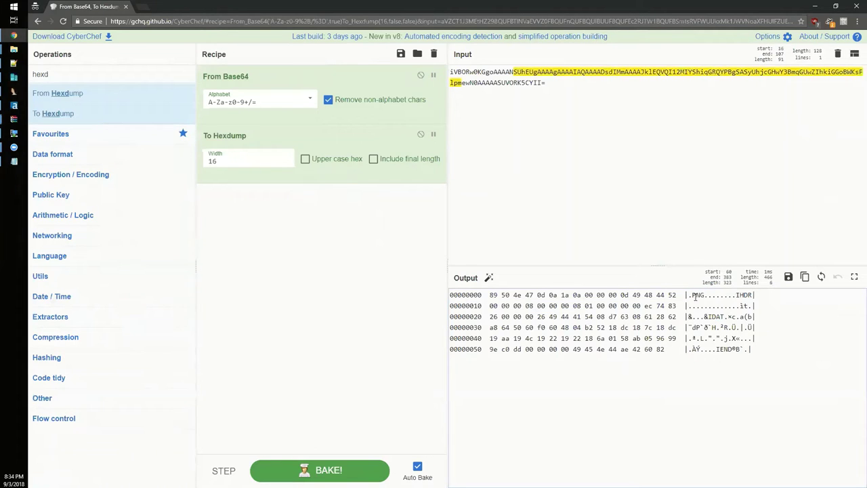
{"action": "mouse_move", "coordinate": [706, 296]}
{"action": "left_mouse_down"}
{"action": "mouse_move", "coordinate": [731, 311]}
{"action": "mouse_move", "coordinate": [718, 316]}
{"action": "mouse_move", "coordinate": [692, 295]}
{"action": "mouse_move", "coordinate": [706, 296]}
{"action": "left_mouse_up"}
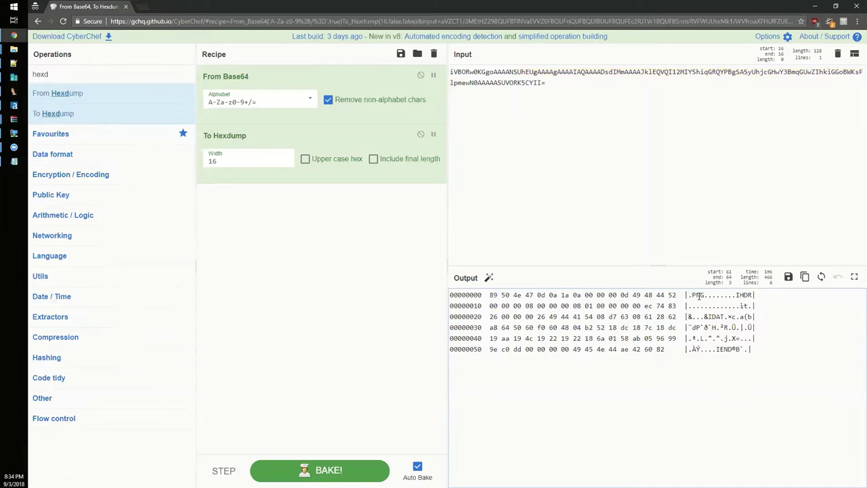
{"action": "left_click", "coordinate": [697, 296]}
{"action": "key", "text": "ctrl+a"}
{"action": "left_click", "coordinate": [748, 348]}
{"action": "left_click_drag", "start_coordinate": [723, 344], "coordinate": [688, 295]}
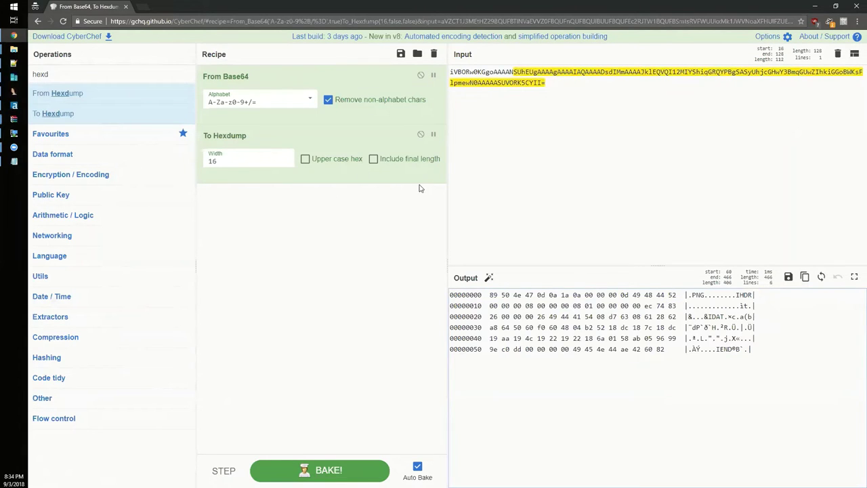
Replace To Hexdump in the recipe with the Render Image operation, keeping the Raw input format.
{"action": "left_click_drag", "start_coordinate": [224, 135], "coordinate": [163, 195]}
{"action": "left_click_drag", "start_coordinate": [78, 73], "coordinate": [3, 81]}
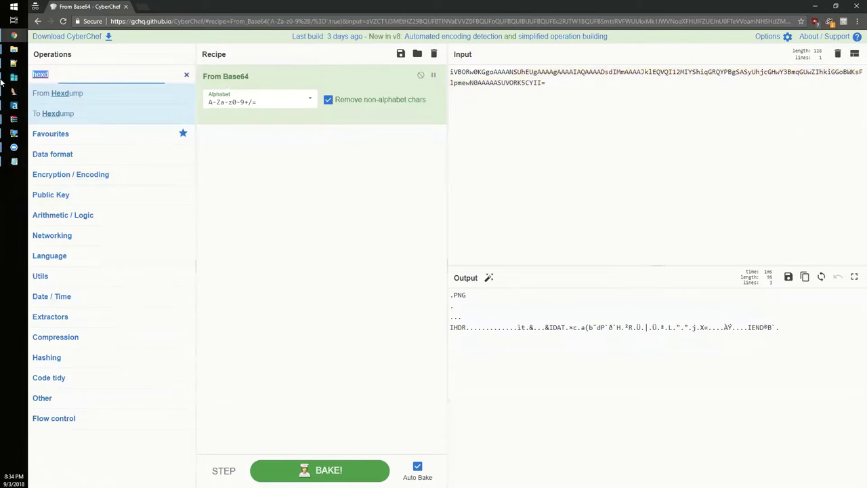
{"action": "type", "text": "render"}
{"action": "mouse_move", "coordinate": [14, 77]}
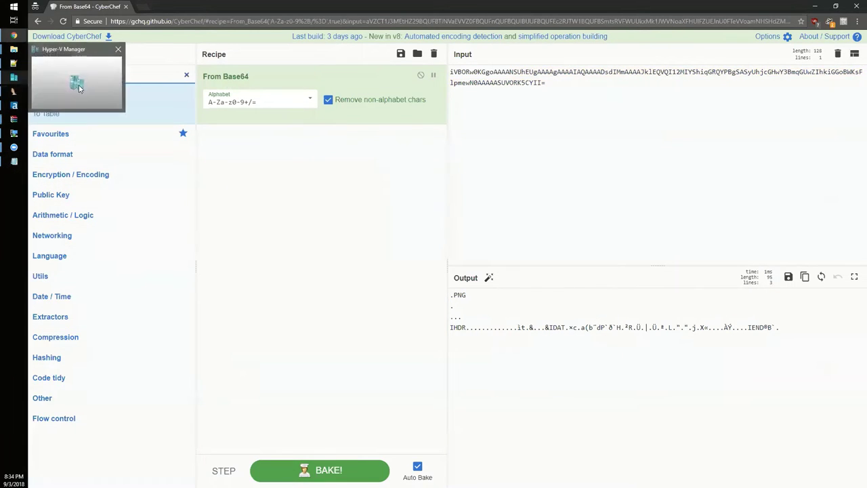
{"action": "left_click_drag", "start_coordinate": [145, 91], "coordinate": [319, 203]}
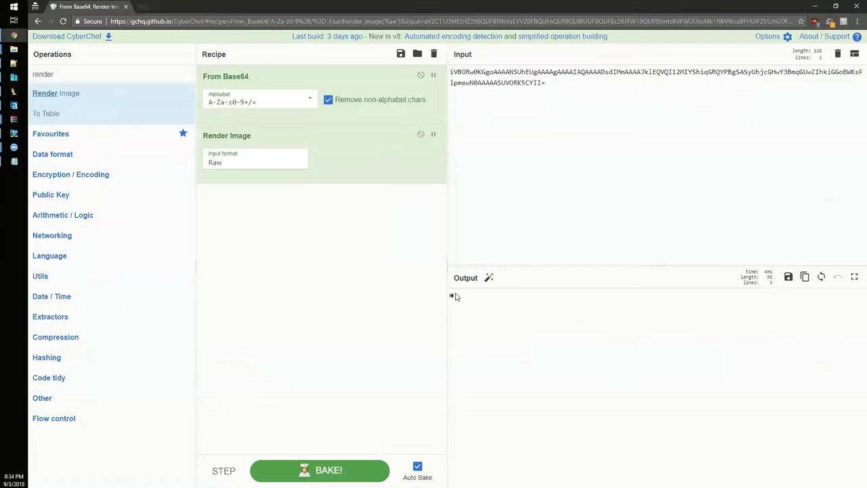
Remove Render Image from the recipe and save the decoded output as flag.png.
{"action": "left_click_drag", "start_coordinate": [575, 88], "coordinate": [420, 33]}
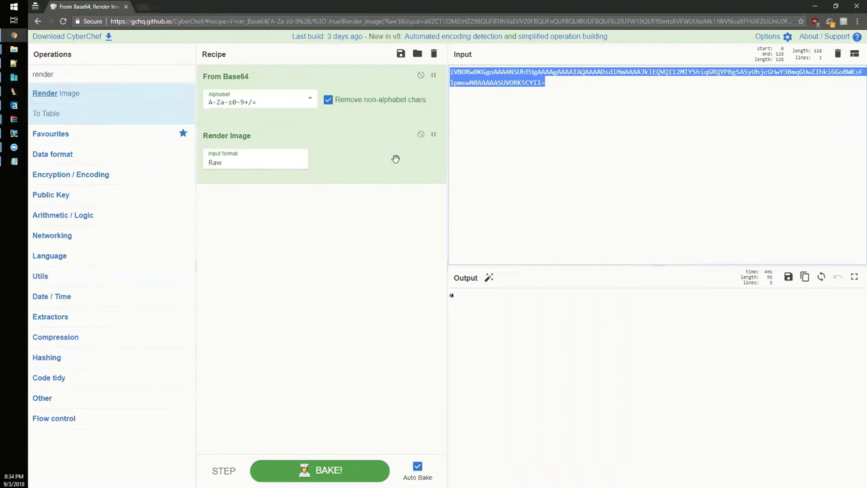
{"action": "left_click_drag", "start_coordinate": [396, 161], "coordinate": [149, 143]}
{"action": "left_click", "coordinate": [777, 314]}
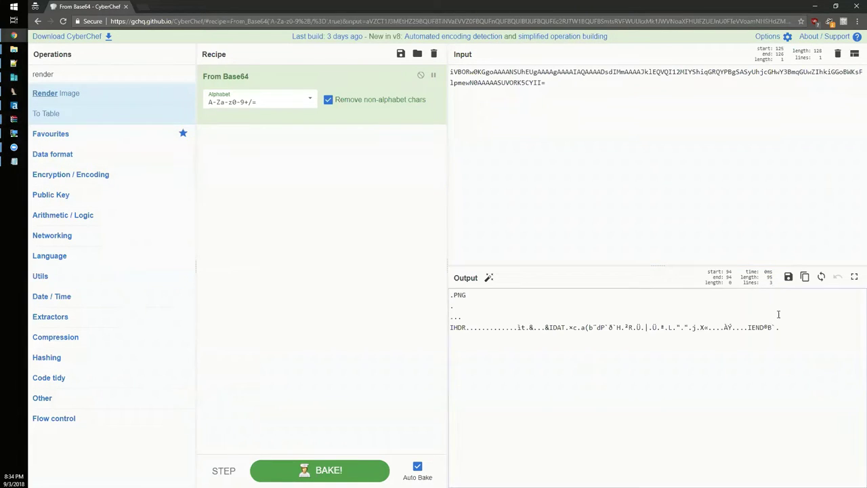
{"action": "left_click", "coordinate": [788, 276]}
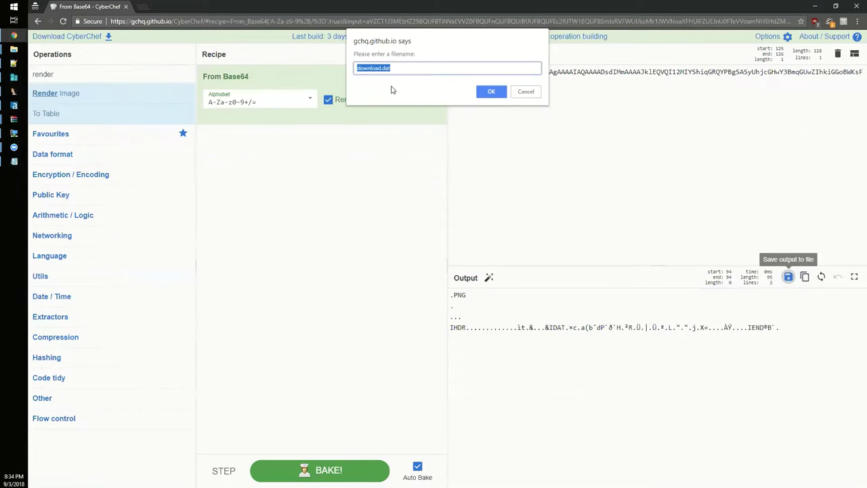
{"action": "type", "text": "flag.png"}
{"action": "key", "text": "Return"}
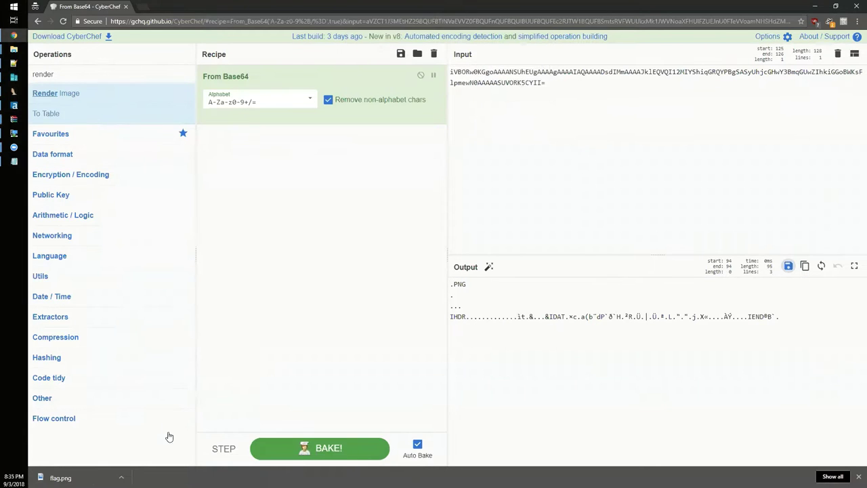
Place the downloaded flag.png on the desktop and close the Notepad note without saving it.
{"action": "left_click_drag", "start_coordinate": [420, 6], "coordinate": [608, 127]}
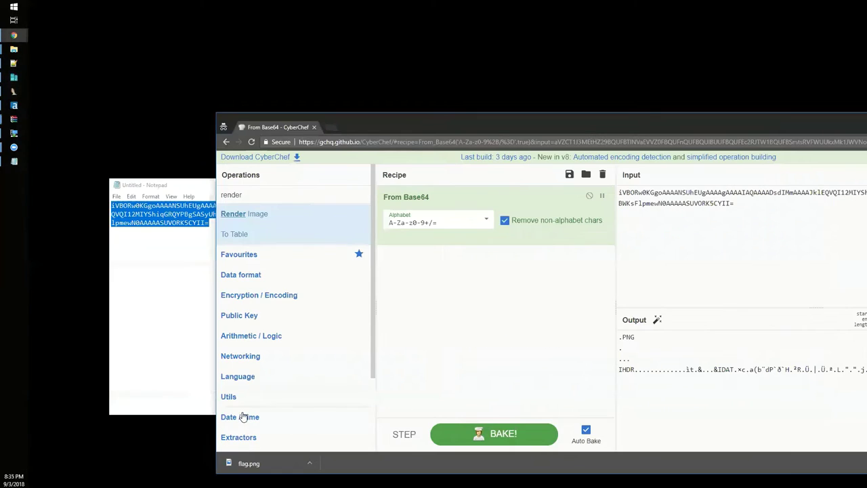
{"action": "left_click_drag", "start_coordinate": [249, 463], "coordinate": [95, 58]}
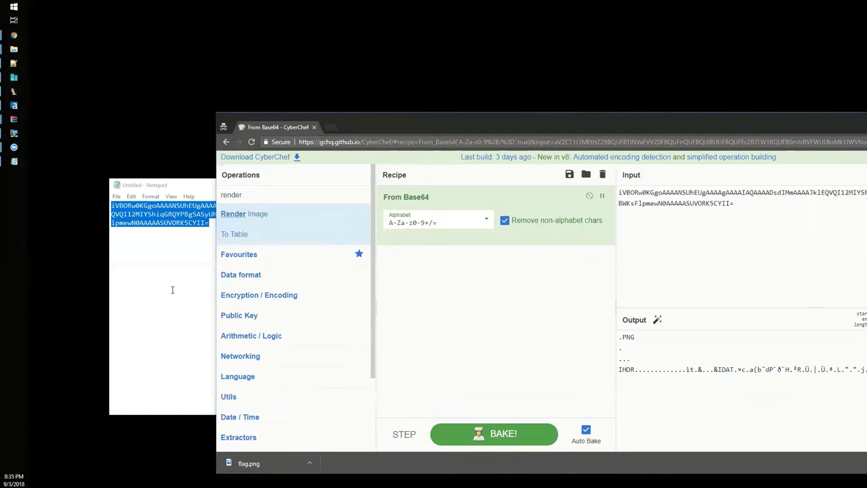
{"action": "left_click", "coordinate": [155, 275]}
{"action": "left_click", "coordinate": [323, 185]}
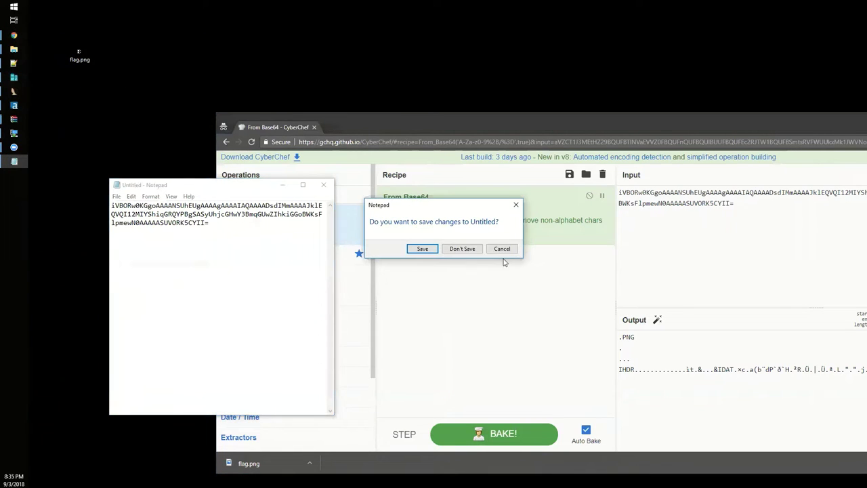
{"action": "left_click", "coordinate": [463, 249]}
Open flag.png from the desktop and examine its dimensions and bit depth in the file's detailed properties.
{"action": "double_click", "coordinate": [85, 56]}
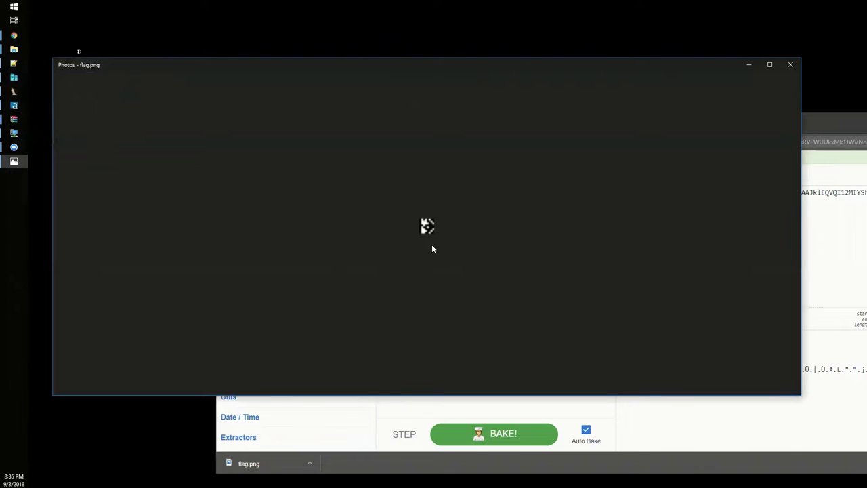
{"action": "right_click", "coordinate": [76, 49]}
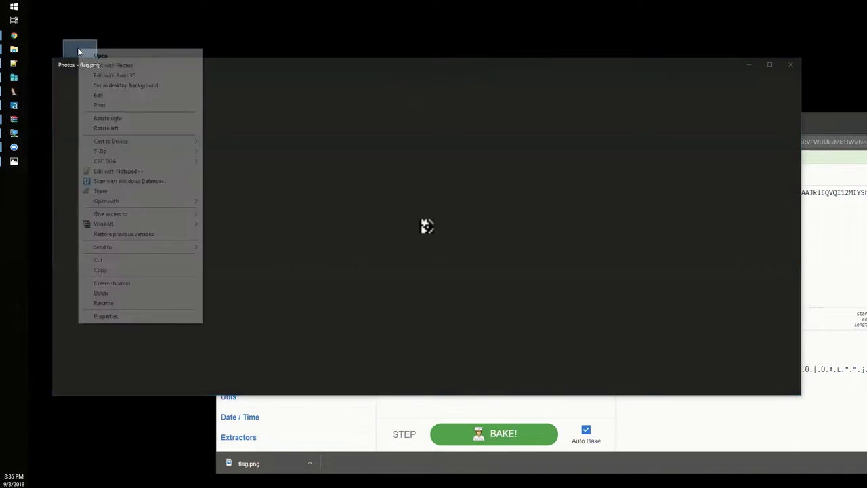
{"action": "left_click", "coordinate": [151, 317]}
{"action": "left_click", "coordinate": [139, 71]}
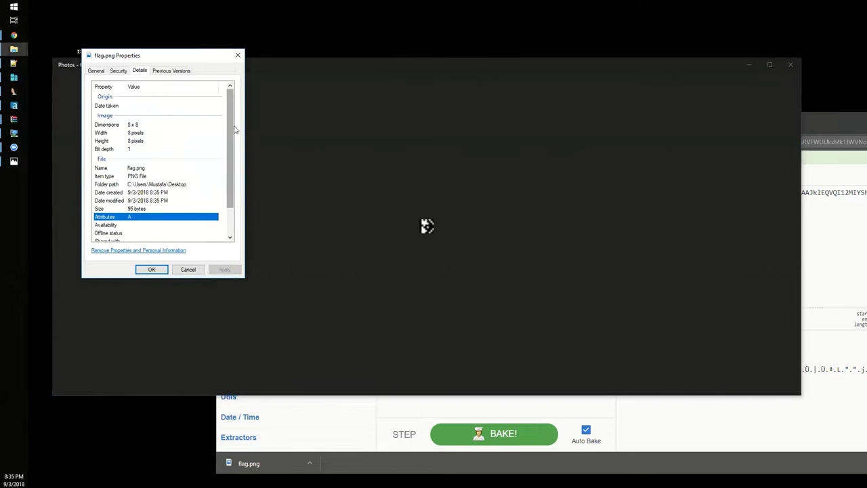
{"action": "scroll", "coordinate": [229, 130], "scroll_direction": "down", "scroll_amount": 2}
{"action": "scroll", "coordinate": [217, 132], "scroll_direction": "up", "scroll_amount": 2}
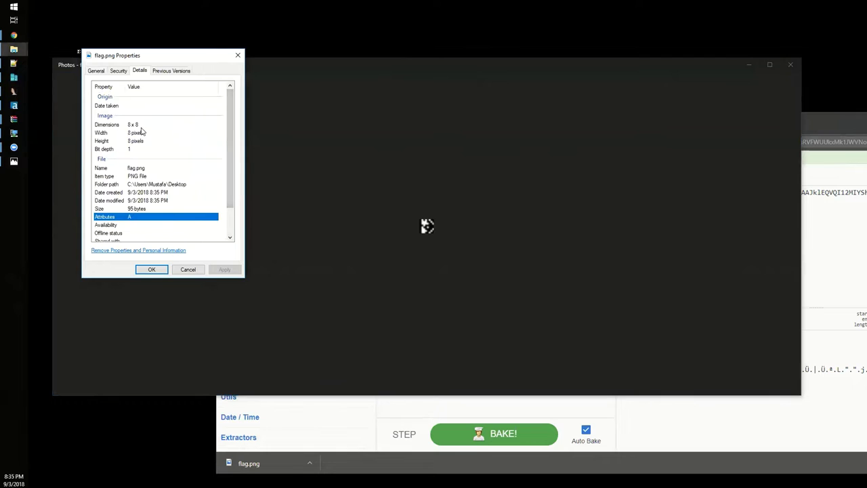
{"action": "left_click", "coordinate": [135, 149]}
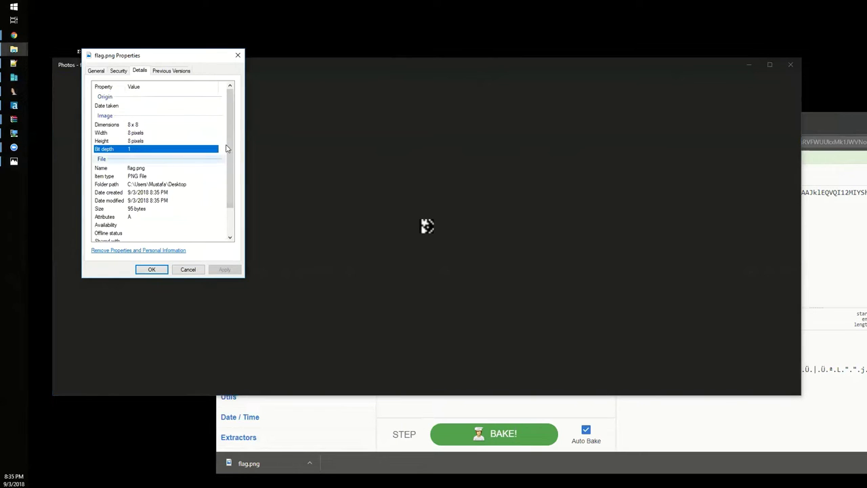
{"action": "scroll", "coordinate": [225, 199], "scroll_direction": "down", "scroll_amount": 2}
{"action": "left_click", "coordinate": [237, 55]}
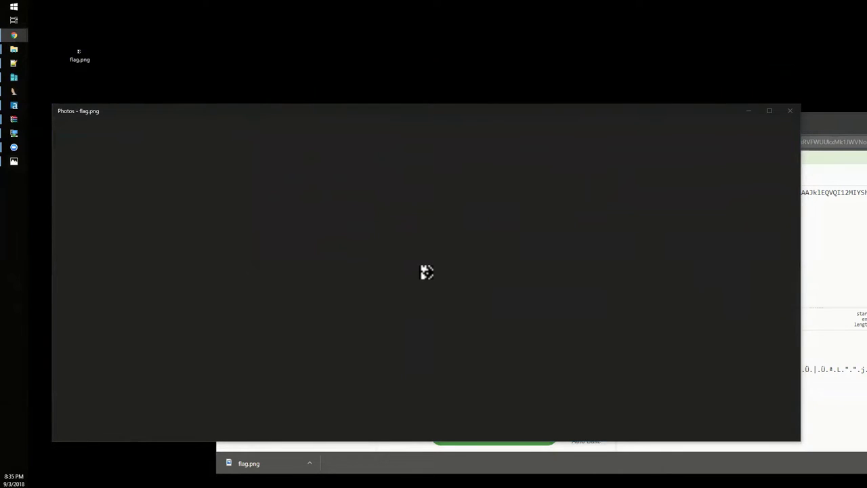
Switch to the Lospec Pixel Editor showing the enlarged image and move its window higher on the desktop.
{"action": "left_click", "coordinate": [14, 6]}
{"action": "key", "text": "alt+Tab"}
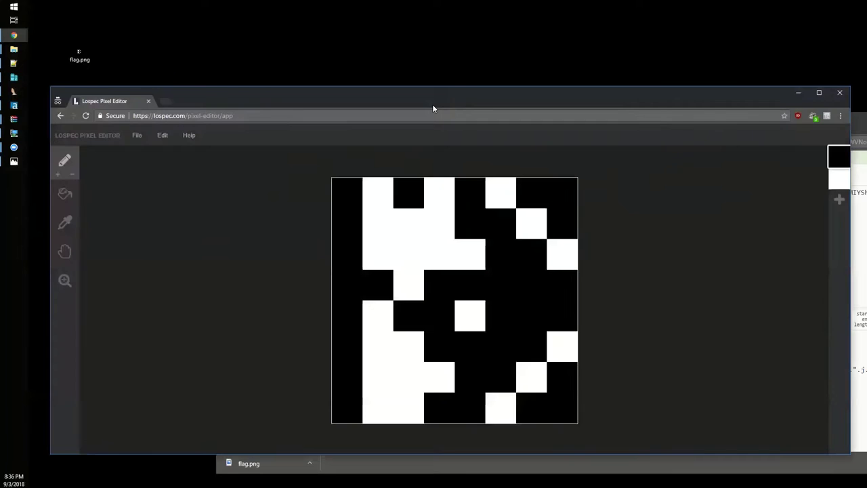
{"action": "left_click_drag", "start_coordinate": [456, 94], "coordinate": [459, 38]}
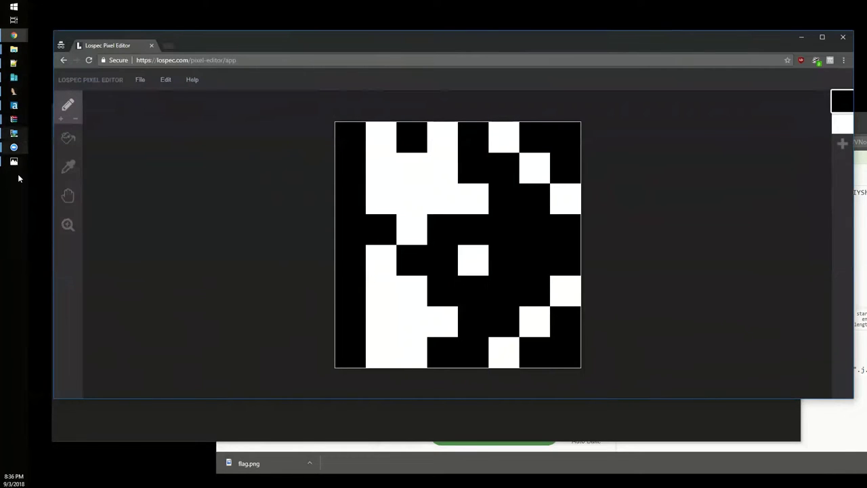
Open a blank Notepad note and move it down so the upper pixel rows of the image stay uncovered.
{"action": "left_click", "coordinate": [2, 4]}
{"action": "type", "text": "notepad"}
{"action": "key", "text": "Return"}
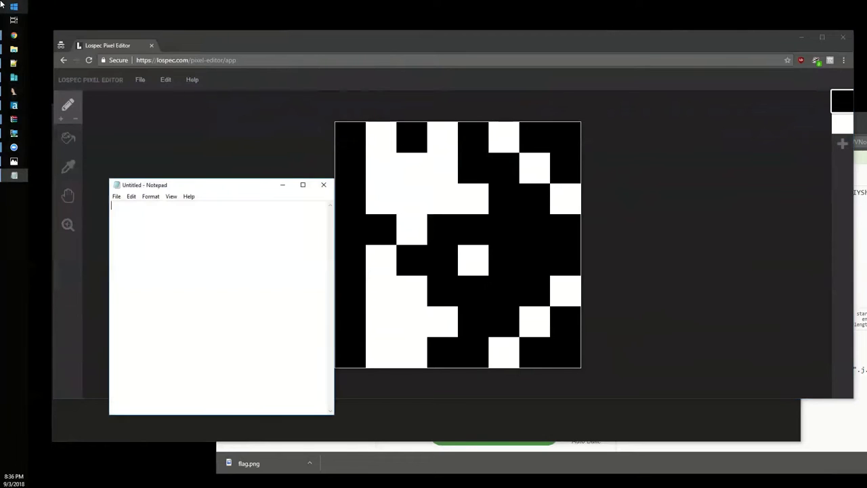
{"action": "left_click_drag", "start_coordinate": [248, 189], "coordinate": [357, 286]}
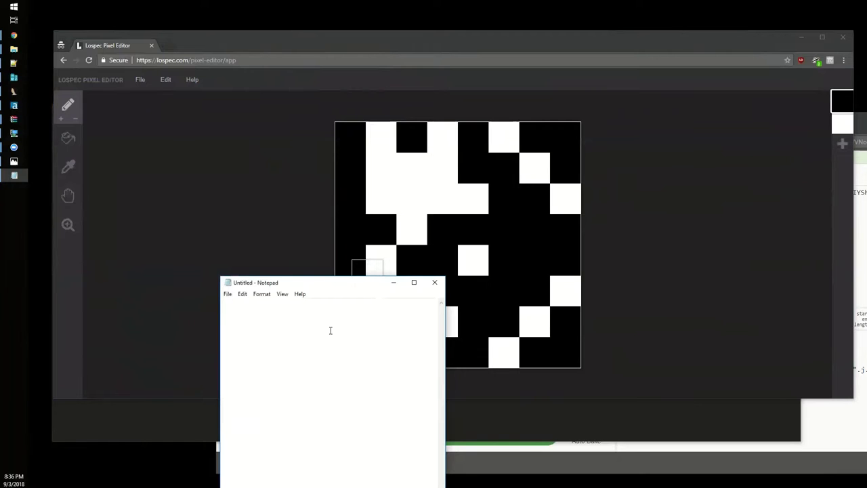
Write the image's first four pixel rows in the note, with black as 1: 10101011, 10001101, 10000110, 11011111.
{"action": "type", "text": "10101011"}
{"action": "key", "text": "Return"}
{"action": "type", "text": "1000"}
{"action": "type", "text": "011000"}
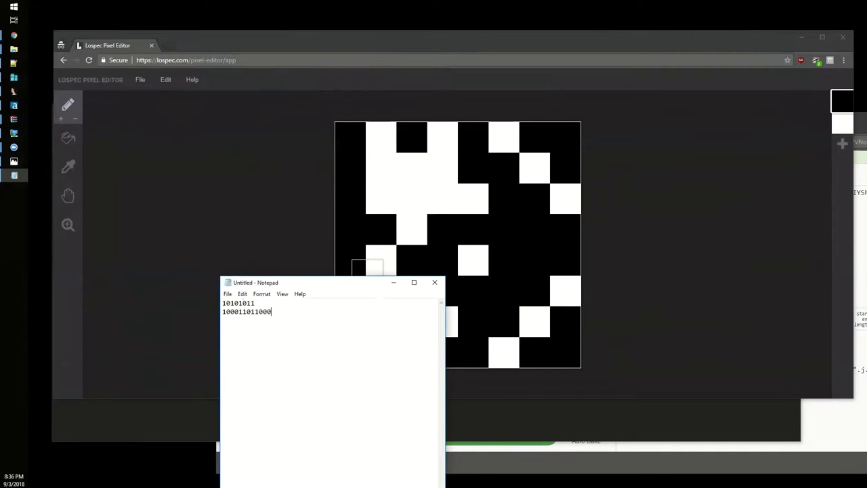
{"action": "type", "text": "00110 "}
{"action": "type", "text": "110"}
{"action": "type", "text": "11111"}
{"action": "left_click", "coordinate": [255, 311]}
{"action": "key", "text": "Return"}
{"action": "left_click", "coordinate": [267, 331]}
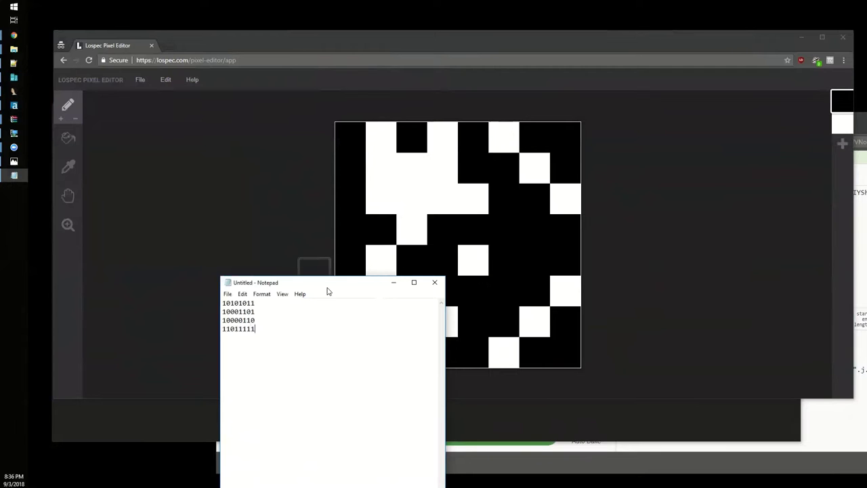
Copy the four binary lines from the note into the input of a new CyberChef tab.
{"action": "left_click_drag", "start_coordinate": [323, 284], "coordinate": [196, 241]}
{"action": "key", "text": "ctrl+a"}
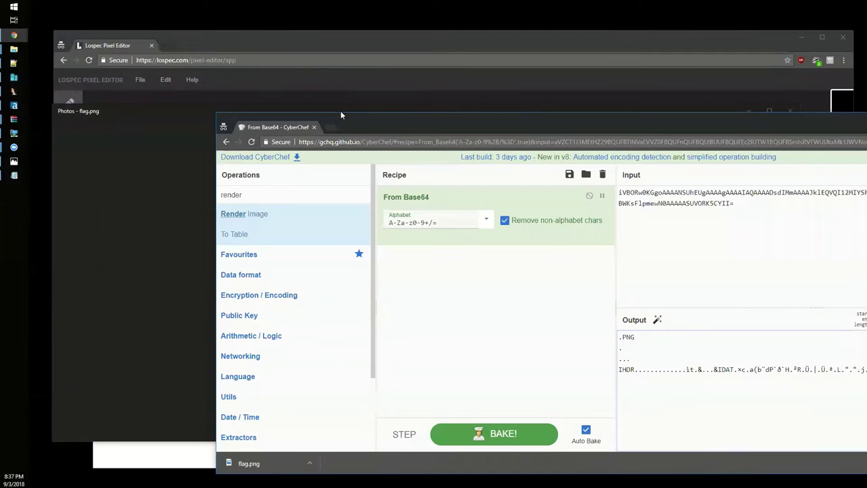
{"action": "left_click_drag", "start_coordinate": [395, 142], "coordinate": [446, 131]}
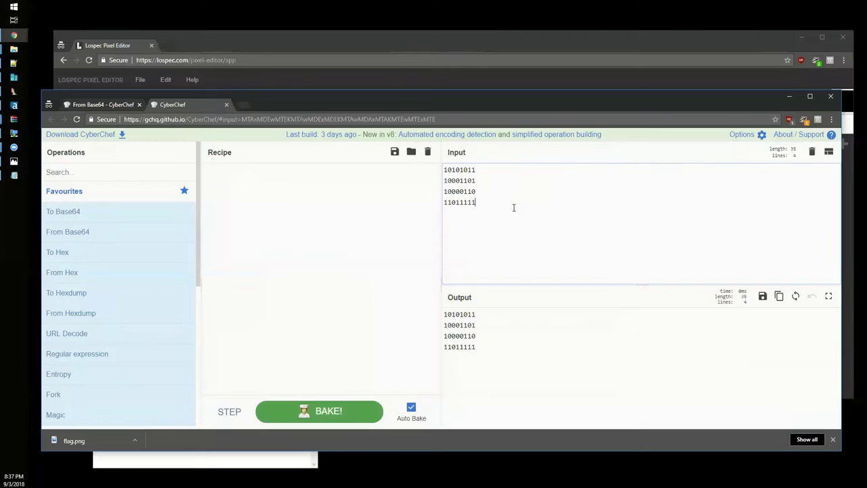
Find the From Binary operation and add it to the recipe with the Space delimiter.
{"action": "left_click", "coordinate": [124, 178]}
{"action": "type", "text": "from bin"}
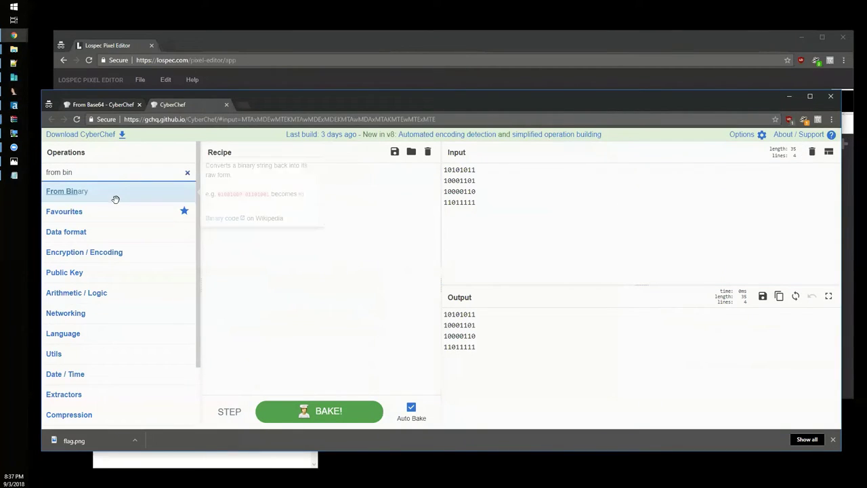
{"action": "left_click_drag", "start_coordinate": [115, 199], "coordinate": [395, 199]}
{"action": "left_click_drag", "start_coordinate": [324, 102], "coordinate": [478, 134]}
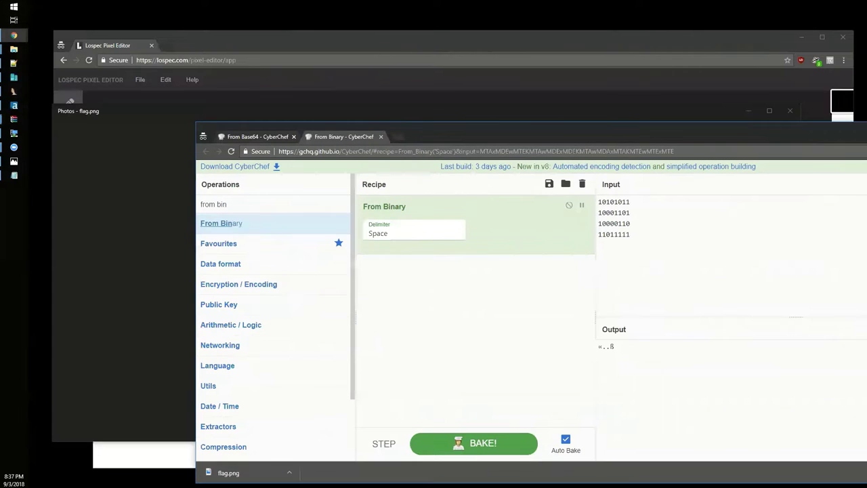
Return to the Notepad note and replace every 1 with the placeholder X.
{"action": "left_click", "coordinate": [14, 176]}
{"action": "key", "text": "ctrl+h"}
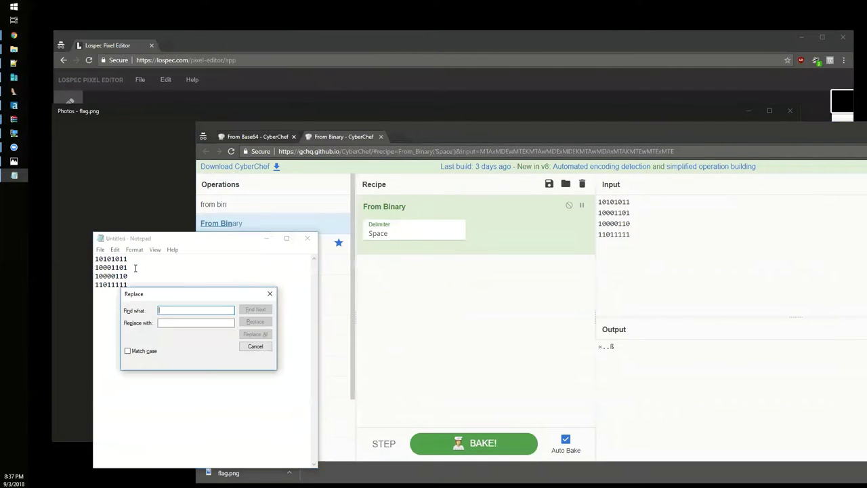
{"action": "type", "text": "1"}
{"action": "key", "text": "Tab"}
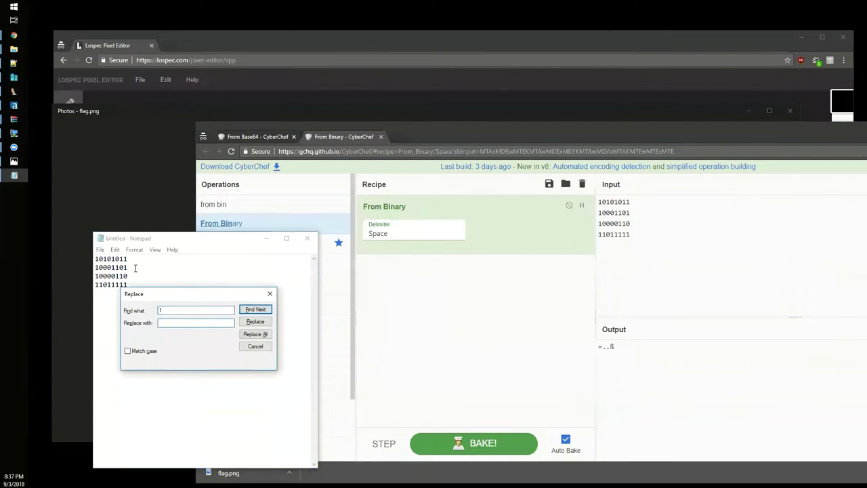
{"action": "type", "text": "X"}
{"action": "key", "text": "alt+a"}
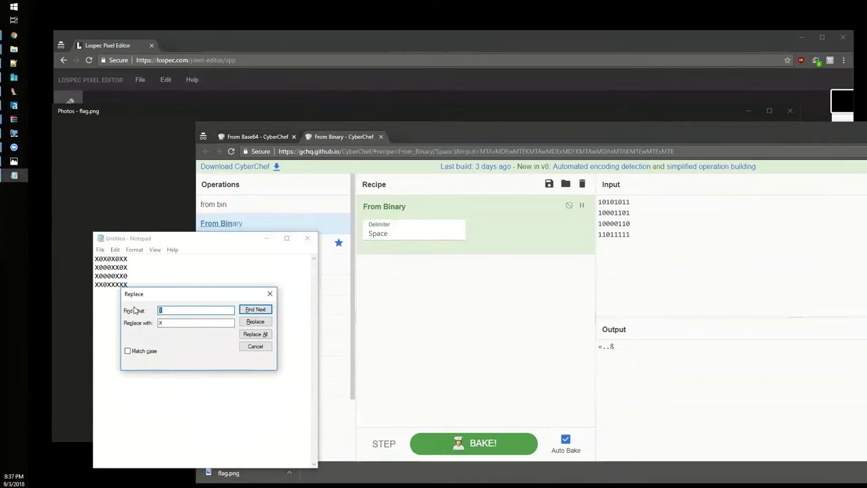
Complete the bit inversion in the note by replacing every 0 with 1 and every X with 0.
{"action": "type", "text": "0"}
{"action": "key", "text": "Tab"}
{"action": "type", "text": "1"}
{"action": "left_click", "coordinate": [255, 334]}
{"action": "type", "text": "X"}
{"action": "key", "text": "Tab"}
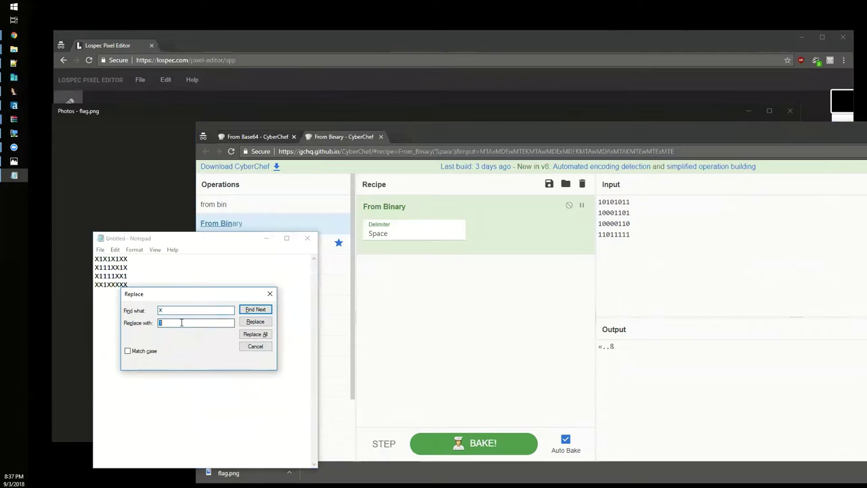
{"action": "type", "text": "0"}
{"action": "left_click", "coordinate": [254, 334]}
{"action": "key", "text": "Escape"}
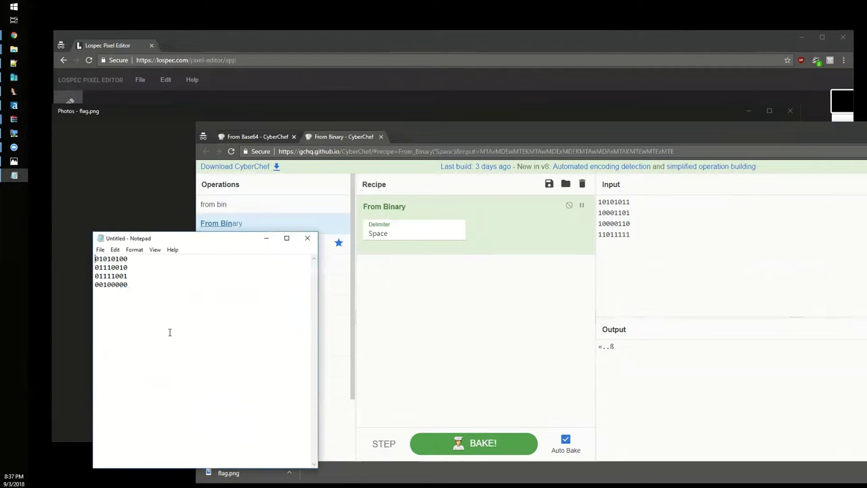
Replace the CyberChef From Binary input with the four inverted lines copied from the note.
{"action": "key", "text": "ctrl+a"}
{"action": "key", "text": "ctrl+c"}
{"action": "left_click", "coordinate": [766, 268]}
{"action": "key", "text": "ctrl+a"}
{"action": "key", "text": "ctrl+v"}
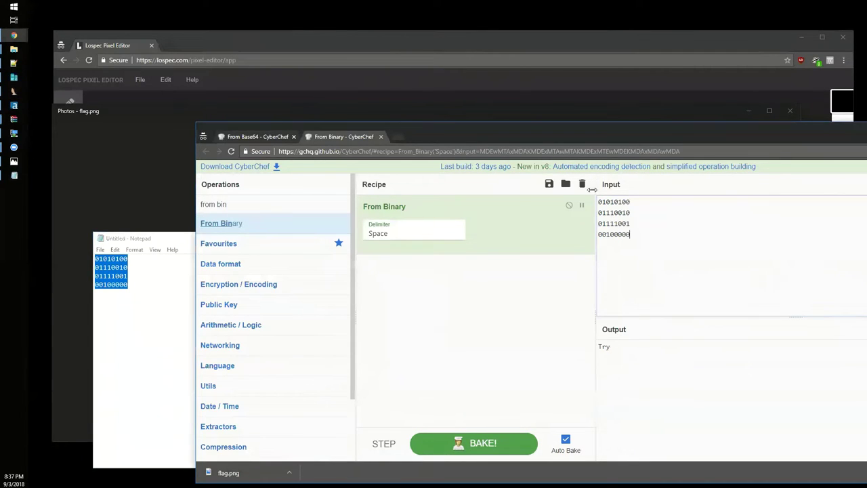
Compare individual binary lines with the pixel rows in Lospec and with the matching characters in the CyberChef output.
{"action": "left_click_drag", "start_coordinate": [512, 126], "coordinate": [367, 133]}
{"action": "left_click", "coordinate": [445, 51]}
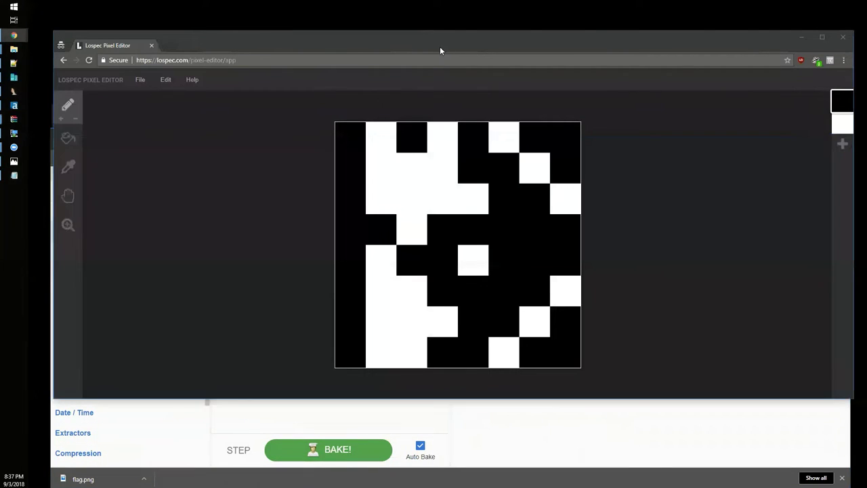
{"action": "left_click_drag", "start_coordinate": [441, 51], "coordinate": [443, 53]}
{"action": "left_click", "coordinate": [522, 429]}
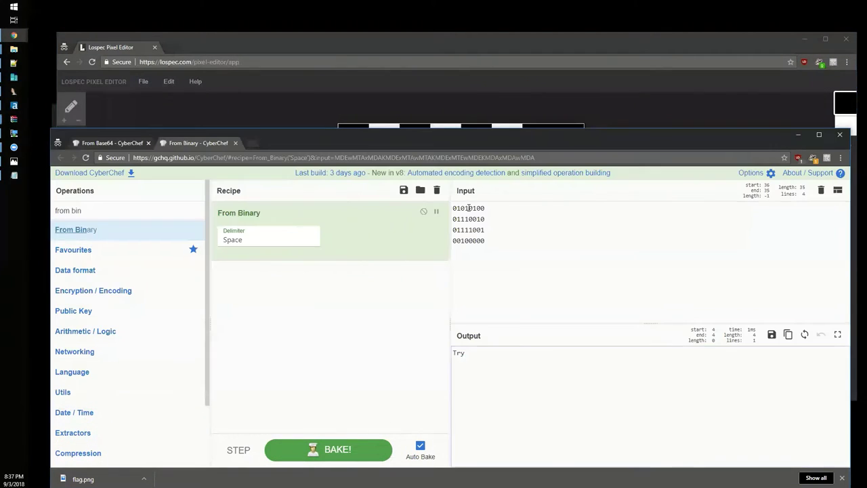
{"action": "double_click", "coordinate": [468, 208]}
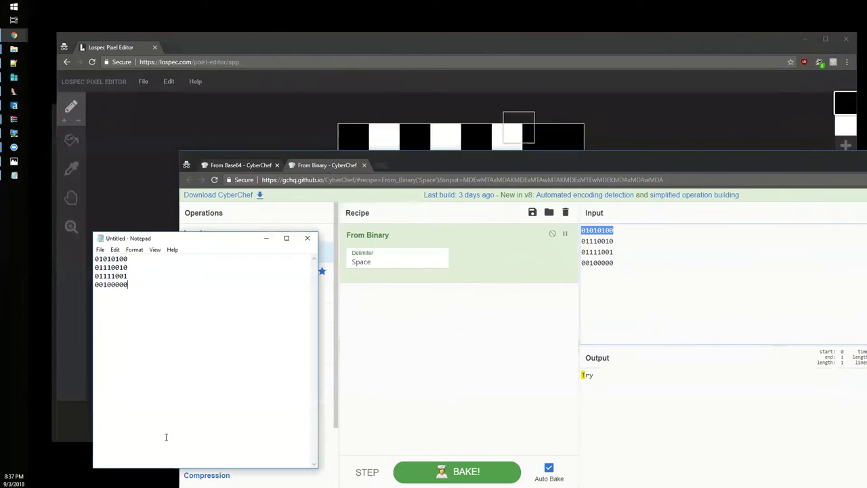
{"action": "double_click", "coordinate": [109, 258]}
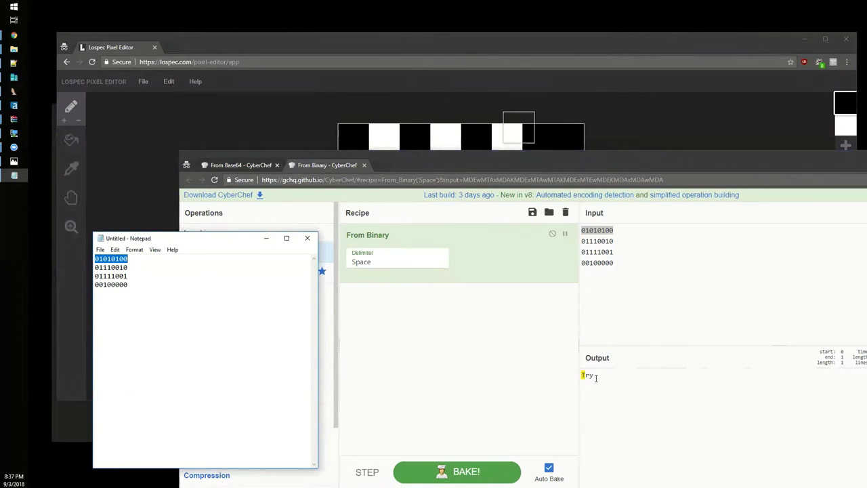
{"action": "left_click", "coordinate": [596, 376]}
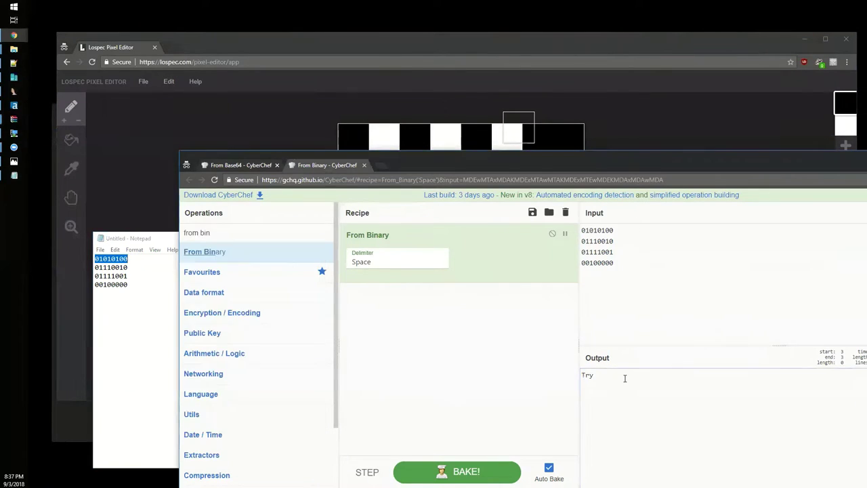
{"action": "double_click", "coordinate": [598, 262]}
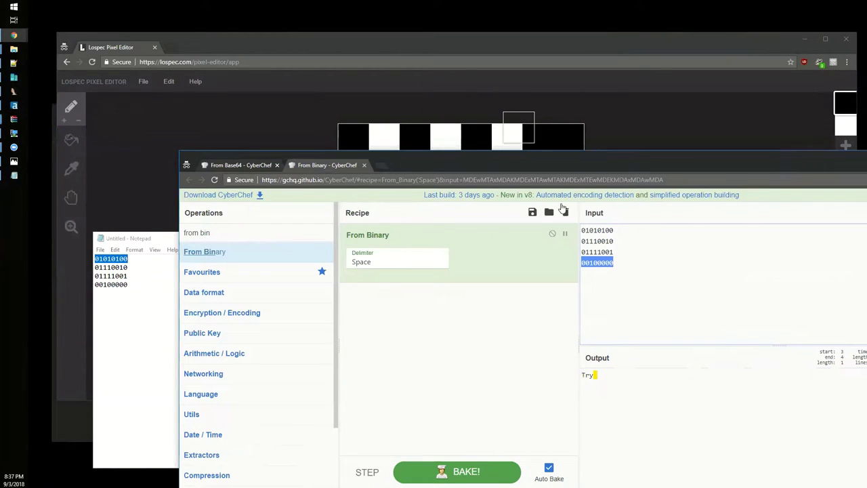
Place the note beside the Lospec image and add the fifth and sixth pixel rows as 01001000 and 01100001.
{"action": "left_click", "coordinate": [159, 306]}
{"action": "left_click", "coordinate": [135, 183]}
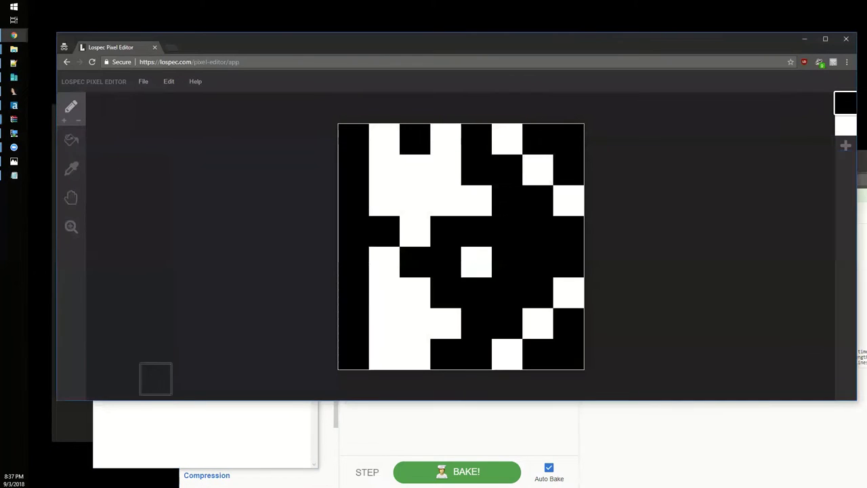
{"action": "left_click", "coordinate": [172, 465]}
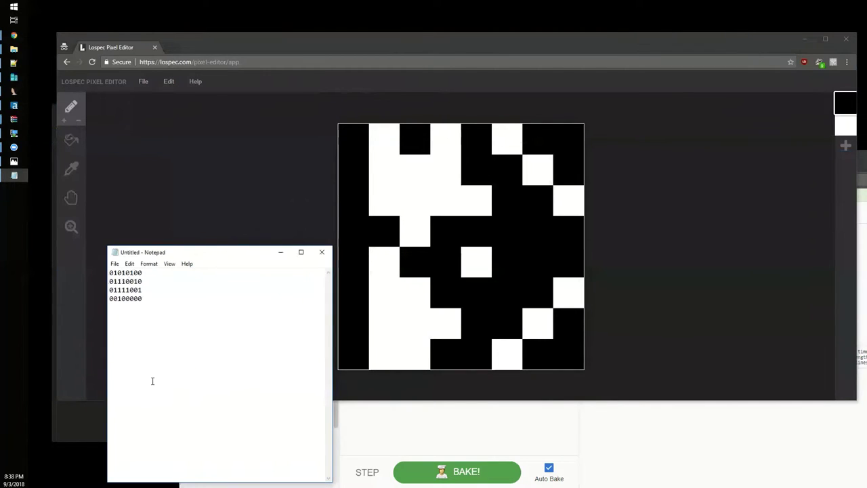
{"action": "key", "text": "Return"}
{"action": "type", "text": "01001000"}
{"action": "key", "text": "Return"}
{"action": "type", "text": "01100001"}
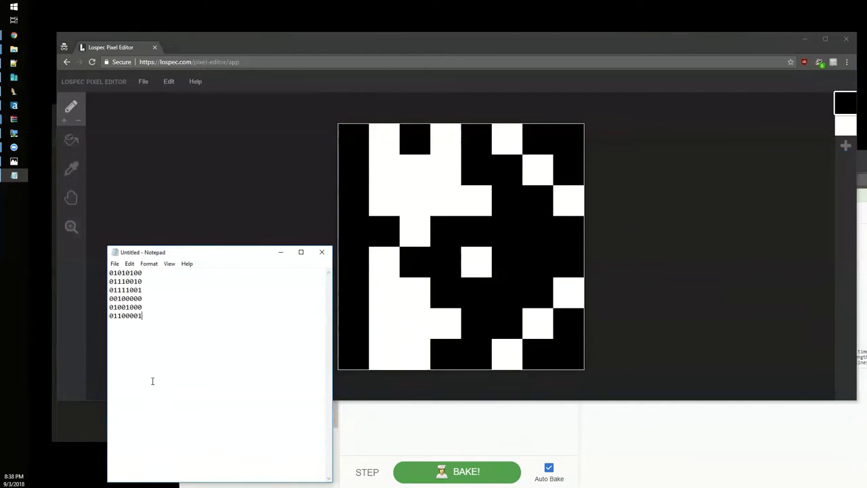
Add the seventh and eighth pixel rows to the note as 01110010 and 01100100.
{"action": "key", "text": "Return"}
{"action": "type", "text": "01110010"}
{"action": "key", "text": "Return"}
{"action": "type", "text": "0110010"}
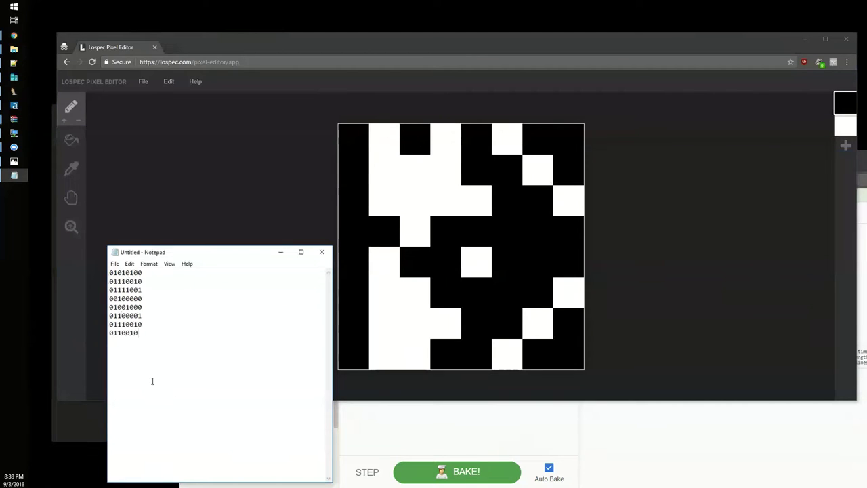
{"action": "type", "text": "0"}
Replace the CyberChef From Binary input with all eight binary lines from the note.
{"action": "key", "text": "ctrl+a"}
{"action": "left_click", "coordinate": [767, 433]}
{"action": "left_click", "coordinate": [680, 296]}
{"action": "key", "text": "ctrl+a"}
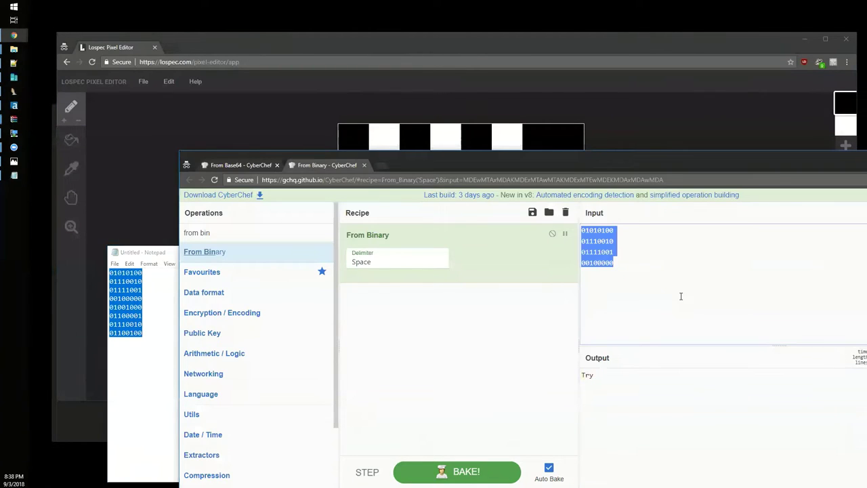
{"action": "key", "text": "ctrl+v"}
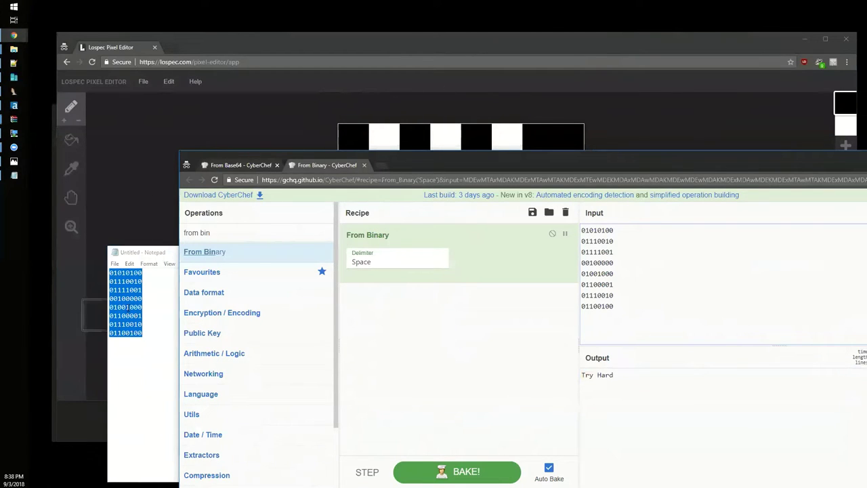
Highlight the whole decoded text in the output to match it against the binary input lines.
{"action": "left_click_drag", "start_coordinate": [613, 374], "coordinate": [581, 375]}
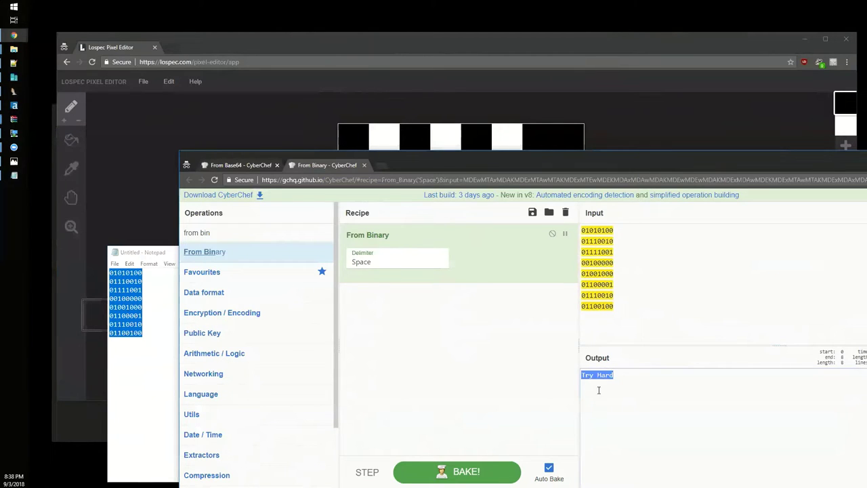
{"action": "triple_click", "coordinate": [629, 373]}
{"action": "left_click", "coordinate": [632, 375]}
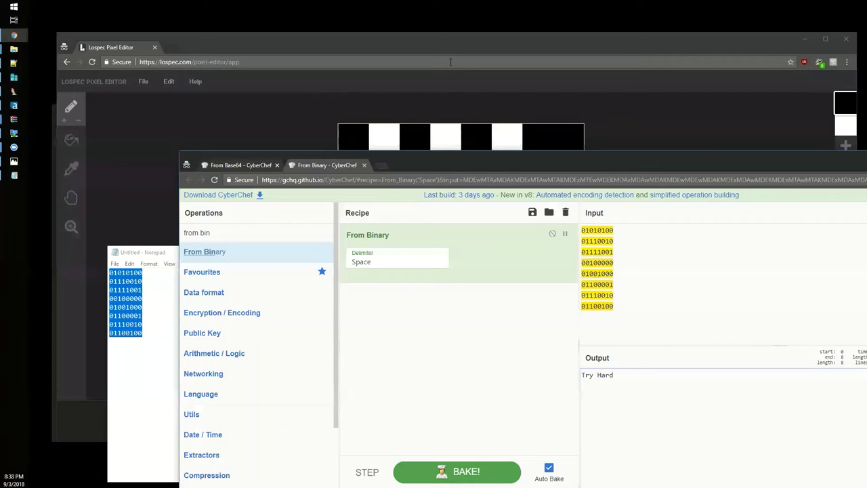
Return to the From Base64 tab and examine the raw PNG output, fitting the CyberChef window on the desktop.
{"action": "left_click", "coordinate": [241, 165]}
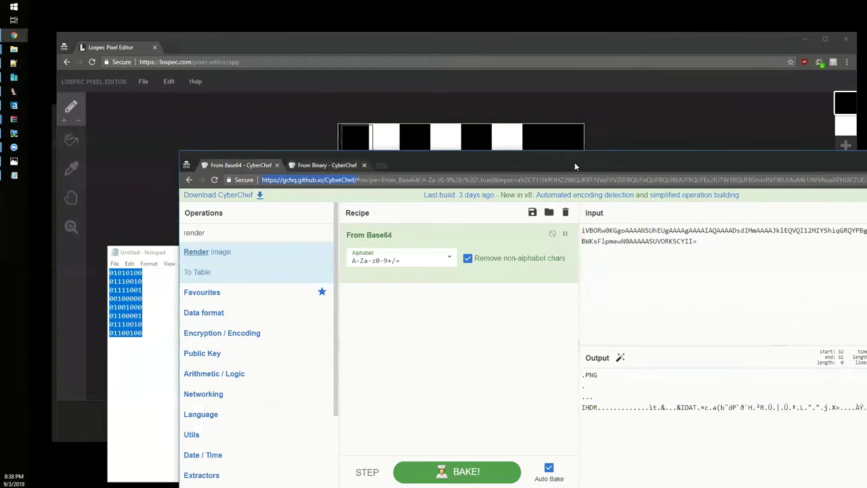
{"action": "left_click_drag", "start_coordinate": [528, 162], "coordinate": [369, 101]}
{"action": "left_click_drag", "start_coordinate": [751, 396], "coordinate": [404, 292]}
{"action": "left_click_drag", "start_coordinate": [770, 354], "coordinate": [375, 293]}
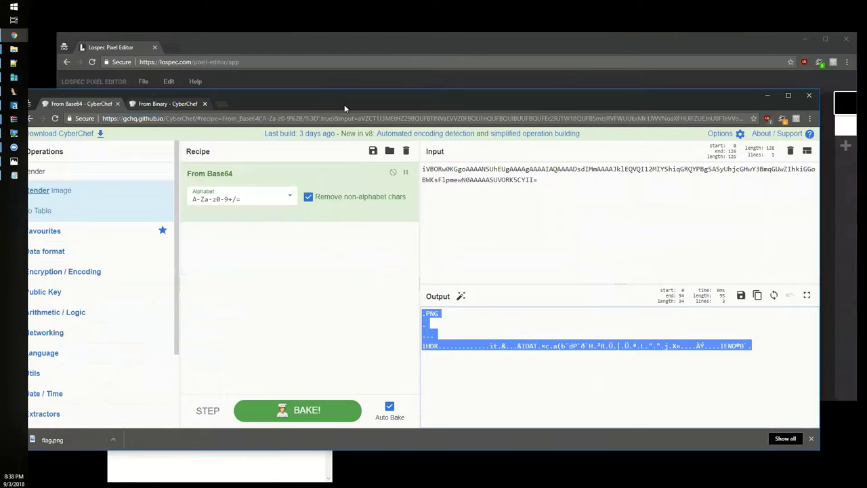
{"action": "left_click_drag", "start_coordinate": [344, 104], "coordinate": [361, 113]}
{"action": "left_click_drag", "start_coordinate": [839, 223], "coordinate": [796, 224]}
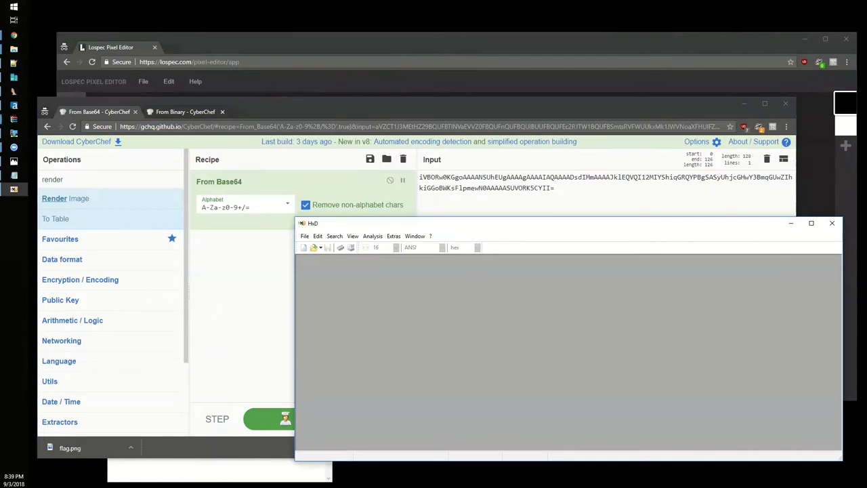
Minimize the CyberChef and Lospec windows and open flag.png from the desktop in HxD, with its window moved higher.
{"action": "left_click", "coordinate": [744, 103]}
{"action": "left_click", "coordinate": [804, 38]}
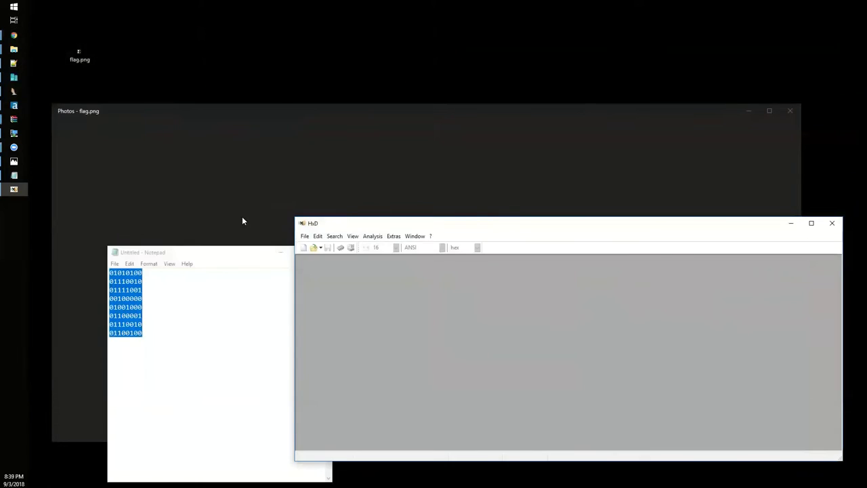
{"action": "left_click_drag", "start_coordinate": [65, 97], "coordinate": [474, 363]}
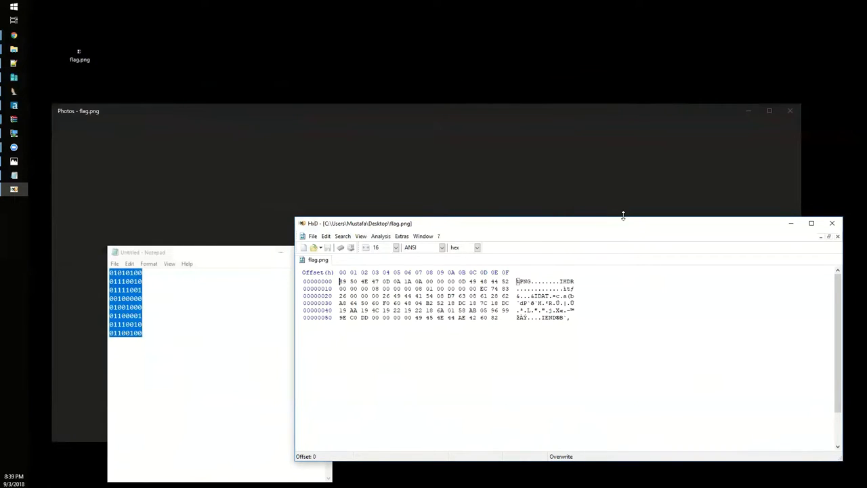
{"action": "left_click_drag", "start_coordinate": [623, 217], "coordinate": [516, 53]}
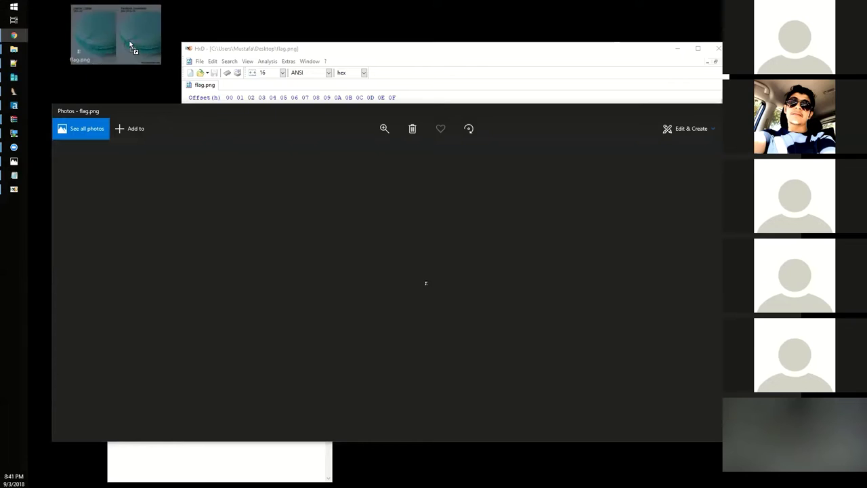
Place the image 12001.jpg on the desktop beside flag.png and close the Photos window showing flag.png.
{"action": "double_click", "coordinate": [79, 52]}
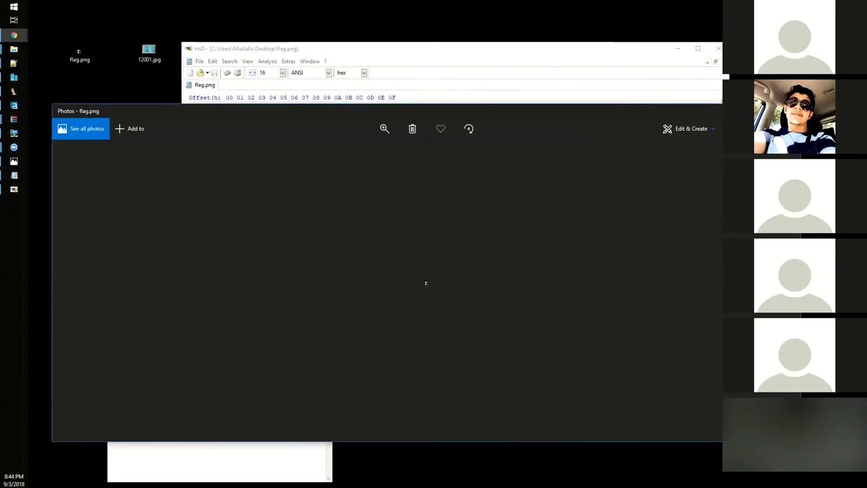
{"action": "key", "text": "alt+F4"}
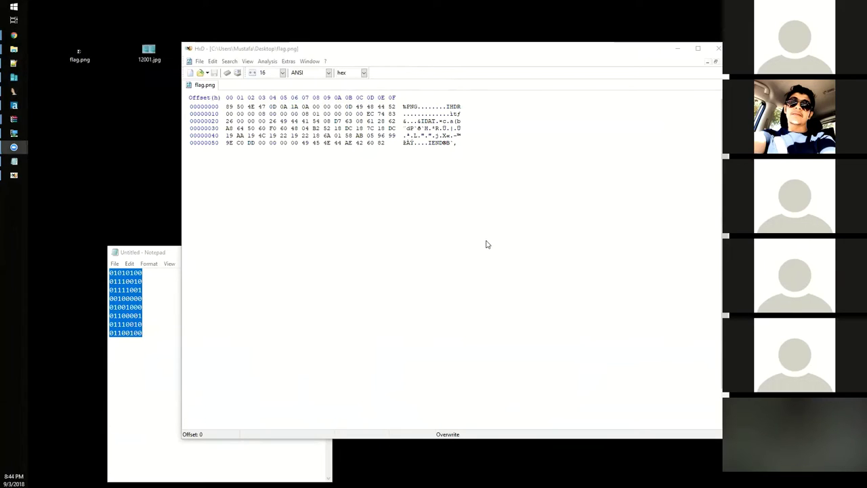
{"action": "mouse_move", "coordinate": [14, 36]}
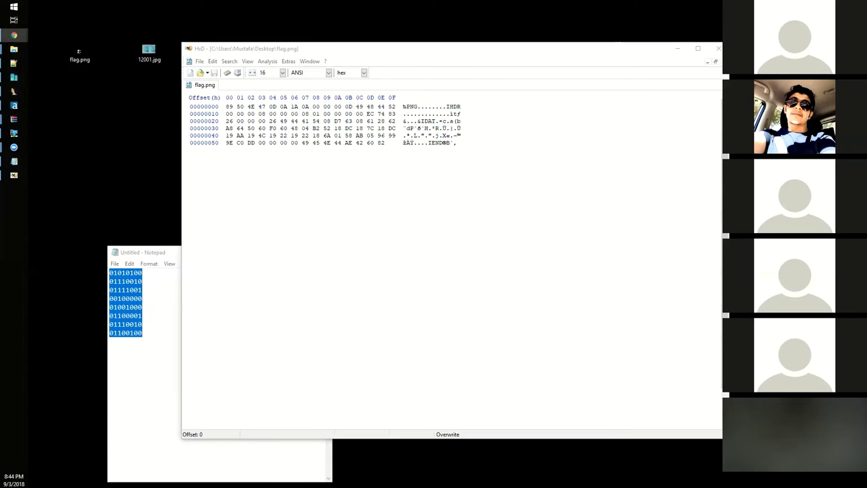
Bring up the PNG format diagram in the browser and place a narrower HxD window showing flag.png below the diagram's hex dump.
{"action": "key", "text": "alt+Tab"}
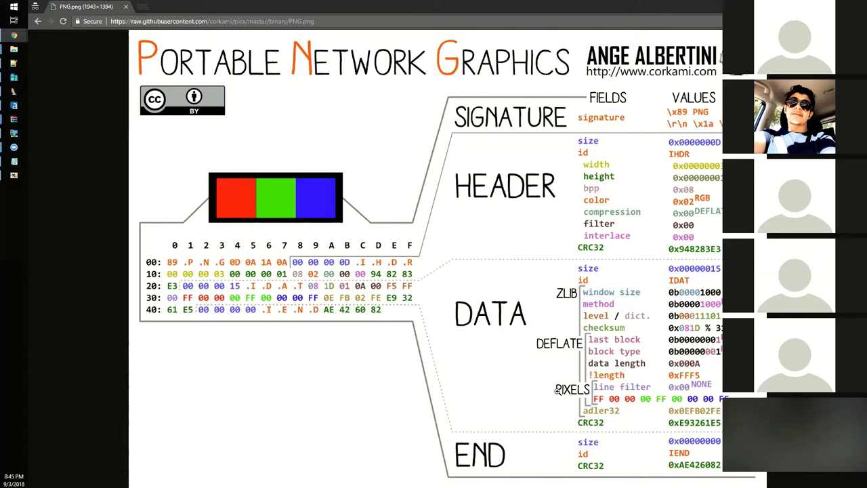
{"action": "left_click", "coordinate": [14, 175]}
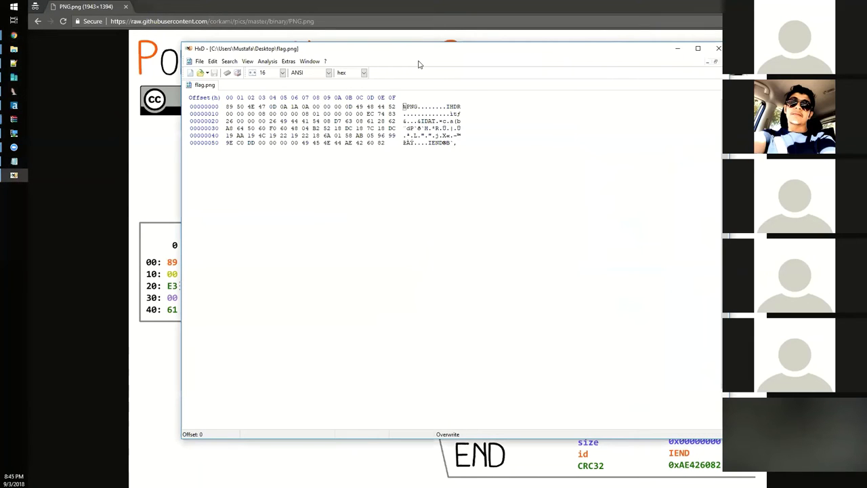
{"action": "left_click_drag", "start_coordinate": [417, 50], "coordinate": [308, 336]}
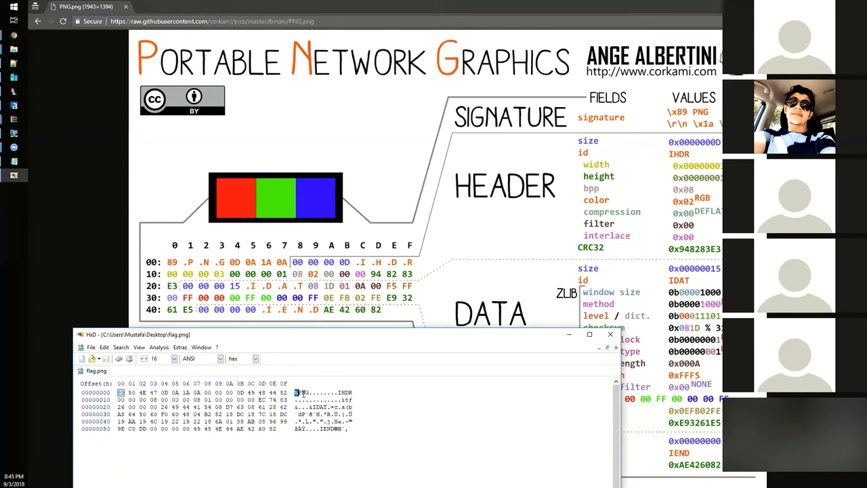
{"action": "left_click_drag", "start_coordinate": [303, 393], "coordinate": [352, 392]}
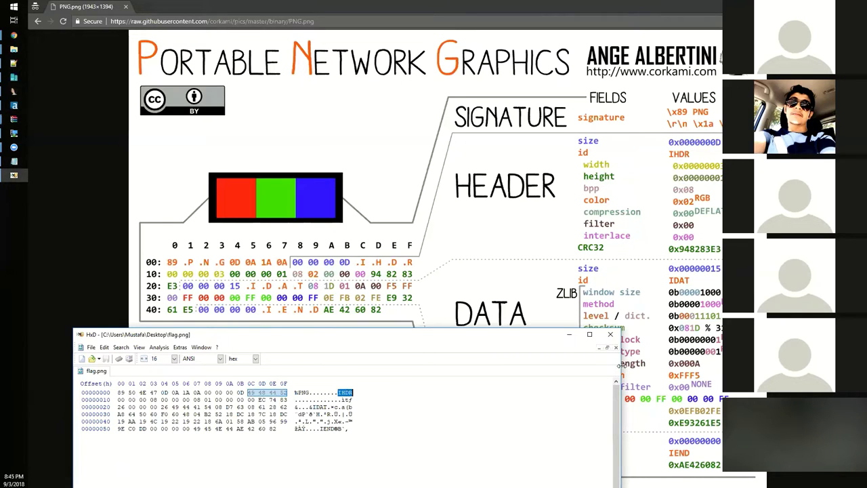
{"action": "left_click_drag", "start_coordinate": [620, 365], "coordinate": [408, 365]}
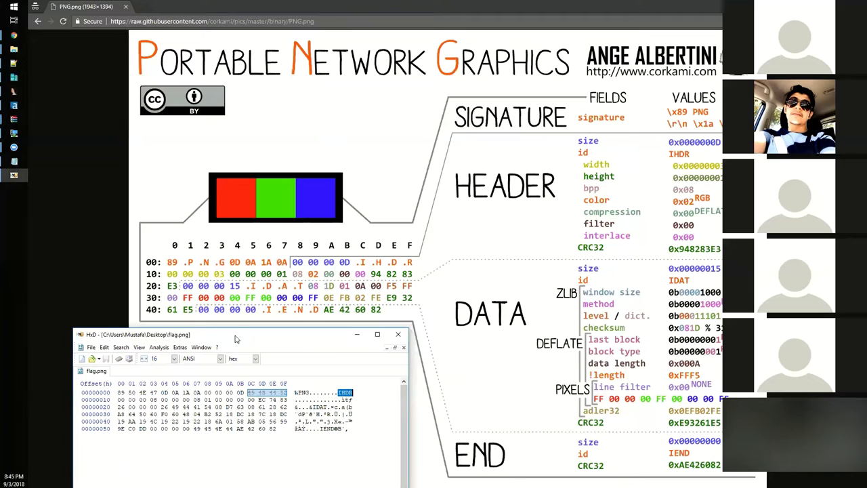
{"action": "left_click_drag", "start_coordinate": [236, 339], "coordinate": [239, 336]}
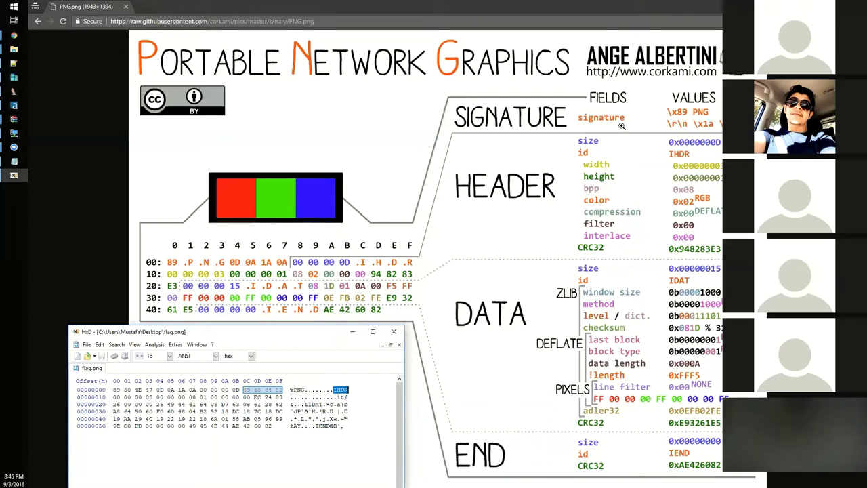
Highlight the eight signature bytes from 89 to 0A at the start of flag.png to compare them with the diagram.
{"action": "left_click", "coordinate": [144, 403]}
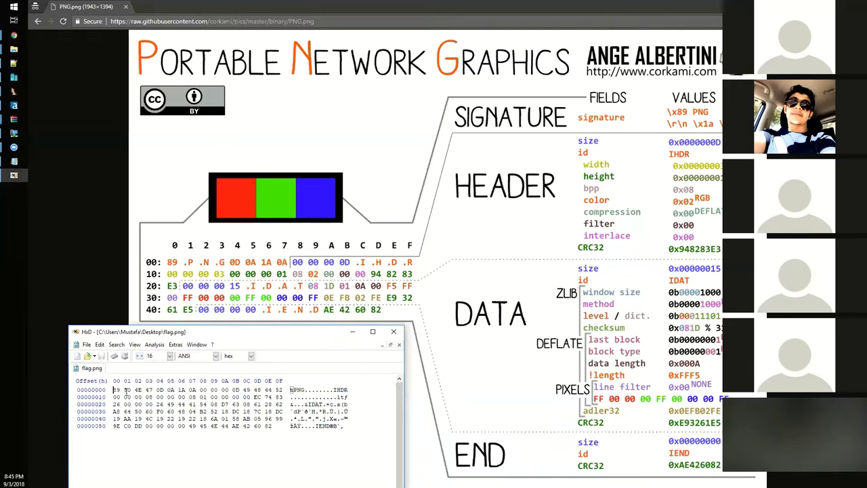
{"action": "left_click_drag", "start_coordinate": [114, 390], "coordinate": [197, 390]}
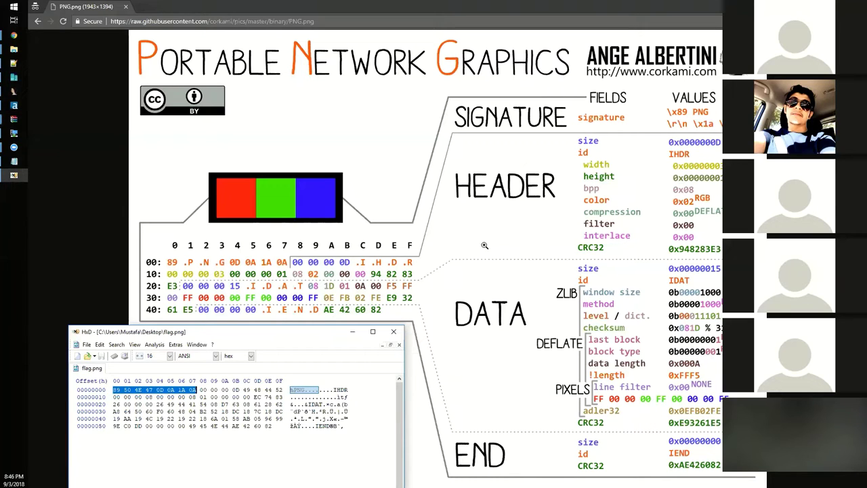
{"action": "left_click", "coordinate": [119, 387]}
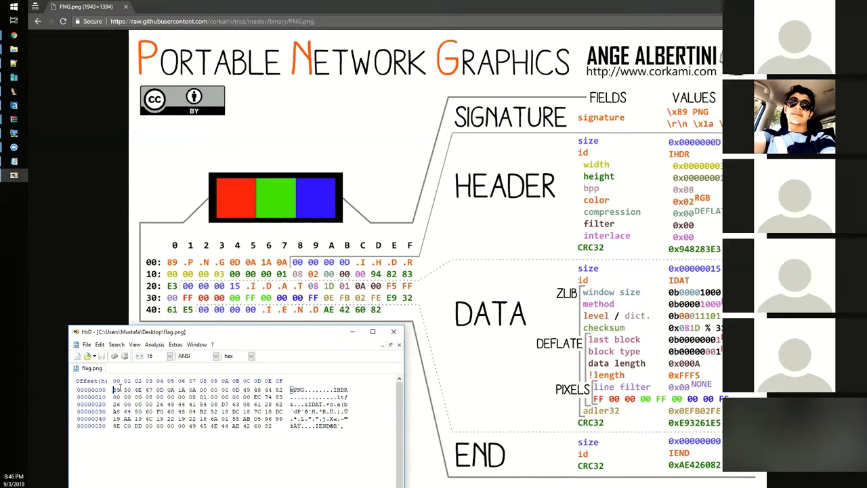
{"action": "left_click_drag", "start_coordinate": [116, 389], "coordinate": [198, 390]}
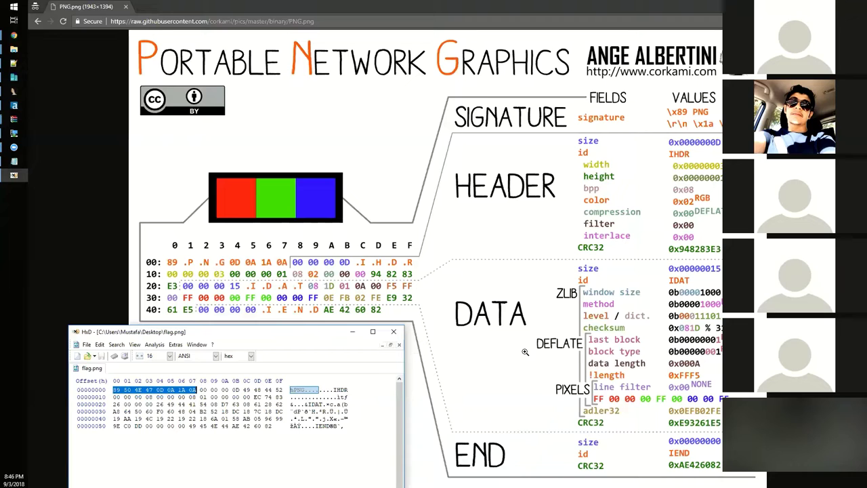
Switch to Notepad and place its window, made smaller, over the PNG diagram above the HxD window.
{"action": "left_click", "coordinate": [13, 161]}
{"action": "mouse_move", "coordinate": [205, 251]}
{"action": "left_mouse_down"}
{"action": "mouse_move", "coordinate": [211, 383]}
{"action": "mouse_move", "coordinate": [194, 242]}
{"action": "left_mouse_up"}
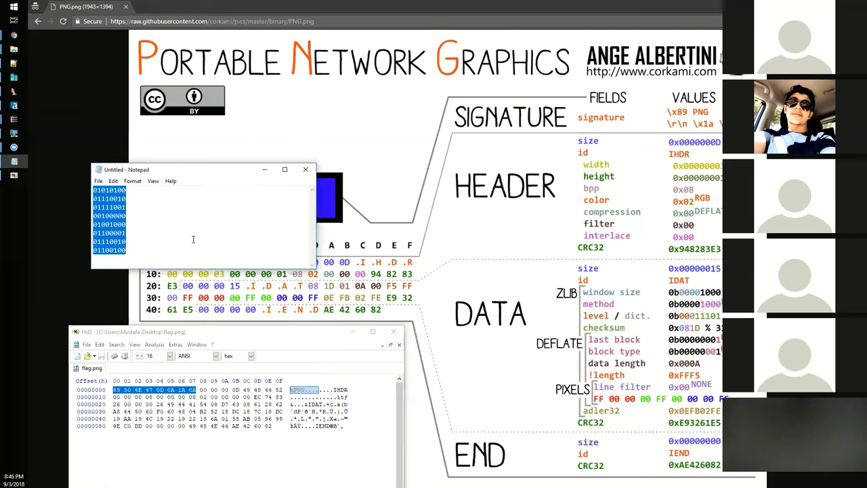
{"action": "left_click", "coordinate": [191, 272]}
{"action": "left_click", "coordinate": [115, 208]}
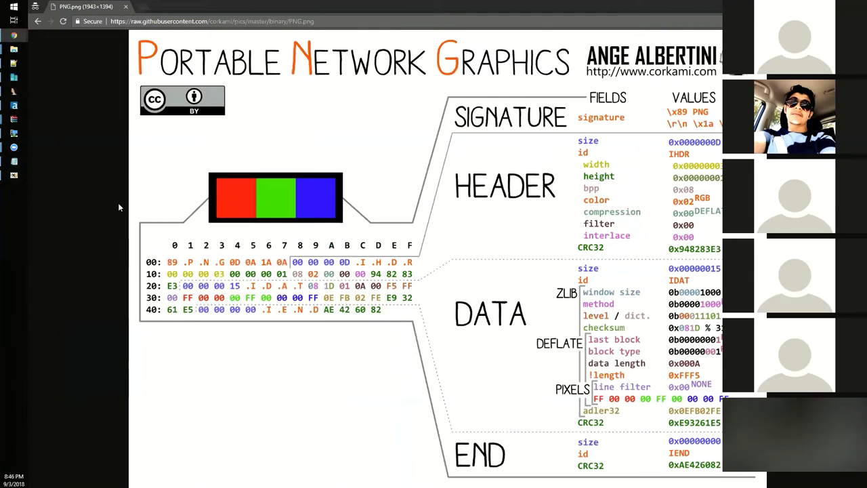
{"action": "left_click", "coordinate": [14, 161]}
{"action": "left_click", "coordinate": [14, 174]}
{"action": "left_click", "coordinate": [165, 218]}
Replace all binary lines in the note with the tab-separated chunk fields SIZE 4 and ID 4 on separate lines.
{"action": "key", "text": "ctrl+a"}
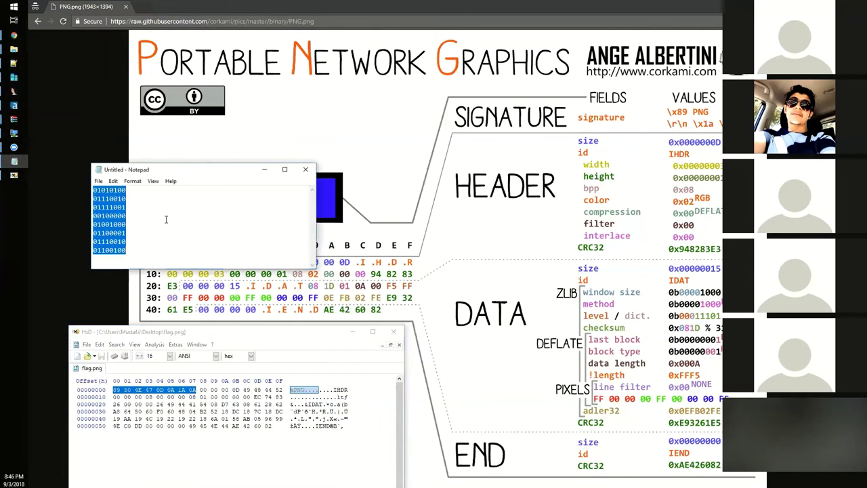
{"action": "key", "text": "BackSpace"}
{"action": "type", "text": "SIZE"}
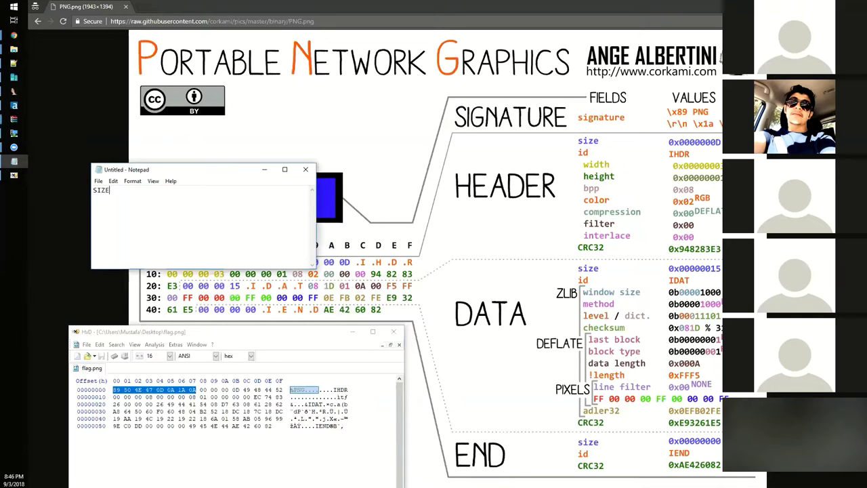
{"action": "key", "text": "Tab"}
{"action": "type", "text": "4"}
{"action": "key", "text": "Return"}
{"action": "type", "text": "ID"}
{"action": "key", "text": "Tab"}
{"action": "type", "text": "4"}
{"action": "key", "text": "Return"}
Add the lines DATA ? and CRC32 4 to the chunk layout note and move the note higher over the diagram.
{"action": "type", "text": "DATA"}
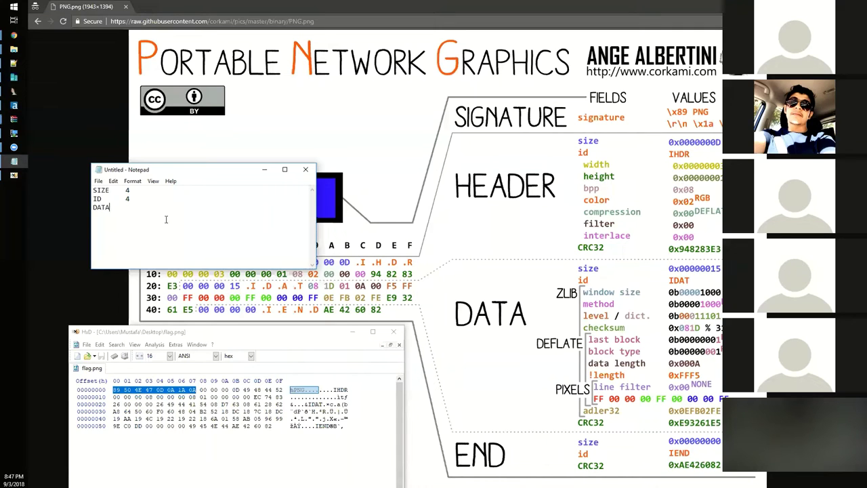
{"action": "key", "text": "Tab"}
{"action": "type", "text": "?"}
{"action": "key", "text": "Return"}
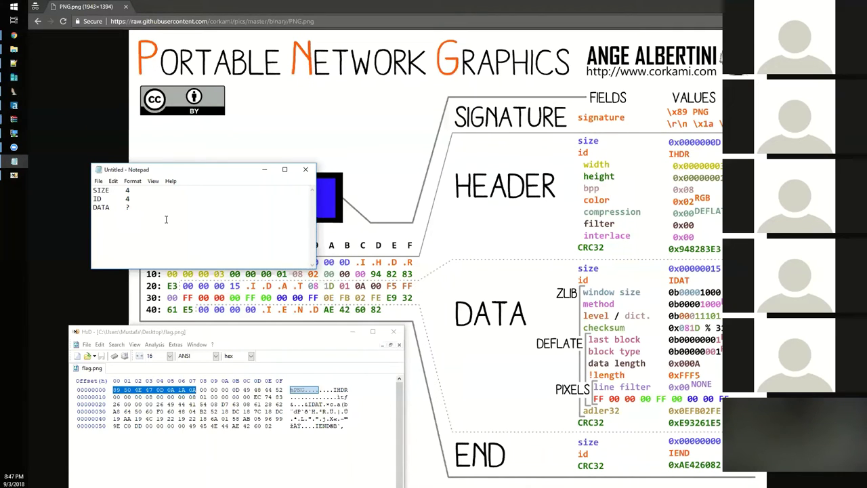
{"action": "type", "text": "CRC32"}
{"action": "key", "text": "Tab"}
{"action": "type", "text": "4"}
{"action": "key", "text": "ctrl+a"}
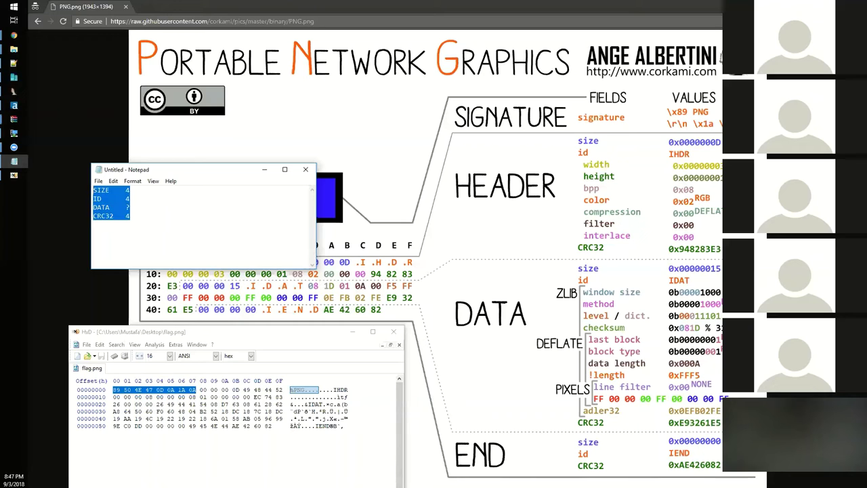
{"action": "left_click", "coordinate": [163, 216]}
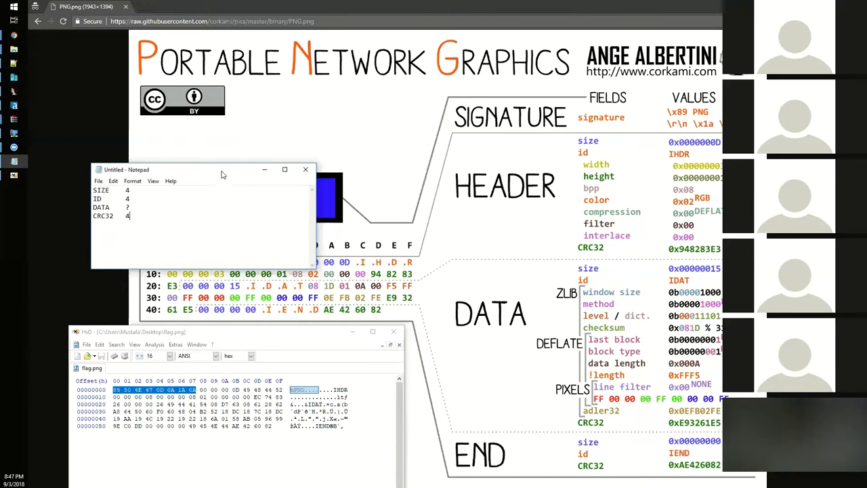
{"action": "left_click_drag", "start_coordinate": [211, 166], "coordinate": [191, 106]}
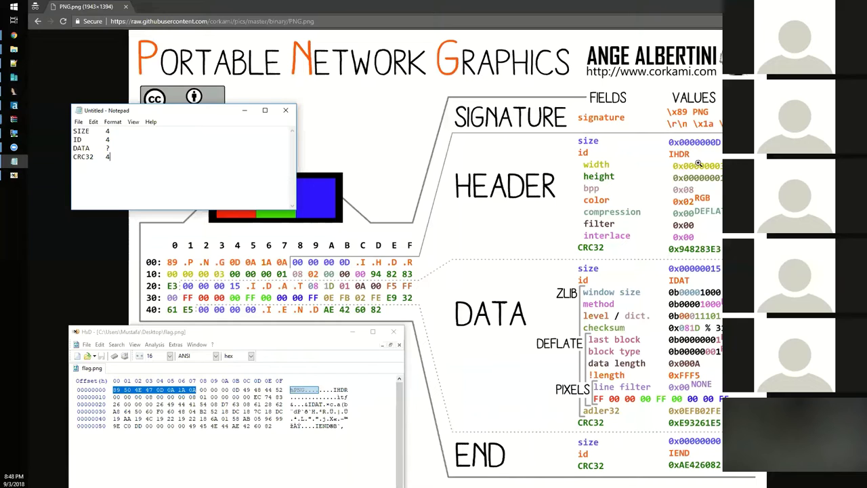
Add the header chunk's values to the note in a third column, 0x0D for SIZE and IDHR for ID.
{"action": "left_click", "coordinate": [125, 134]}
{"action": "key", "text": "Tab"}
{"action": "type", "text": "0x0D"}
{"action": "key", "text": "Down"}
{"action": "key", "text": "Tab"}
{"action": "type", "text": "IDHE"}
{"action": "key", "text": "BackSpace"}
{"action": "type", "text": "R"}
{"action": "key", "text": "Down"}
{"action": "key", "text": "Tab"}
Highlight the header chunk's four size bytes in flag.png in HxD and minimize Notepad.
{"action": "left_click_drag", "start_coordinate": [203, 389], "coordinate": [239, 390]}
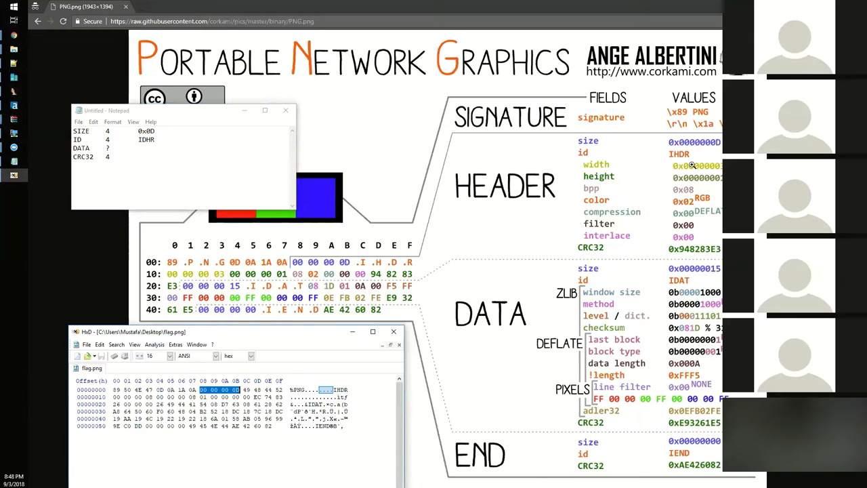
{"action": "left_click", "coordinate": [245, 110]}
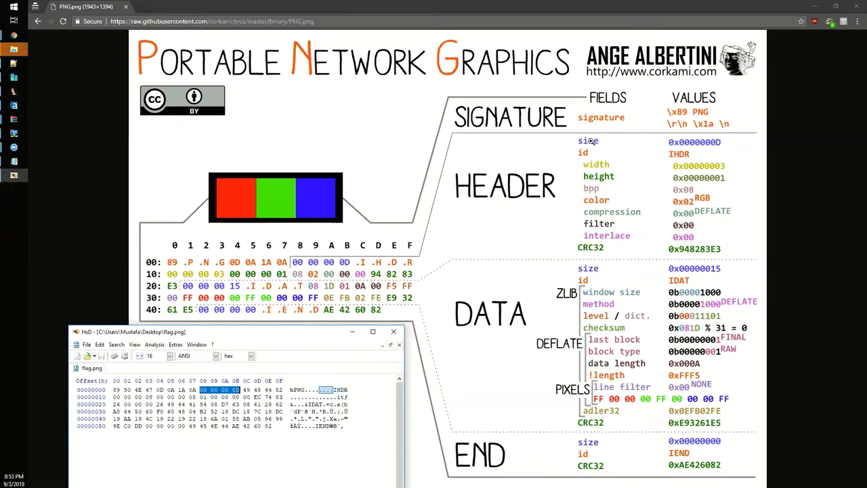
Search Google for "png interlace" in a new browser tab and show the image results.
{"action": "key", "text": "ctrl+t"}
{"action": "type", "text": "png inter"}
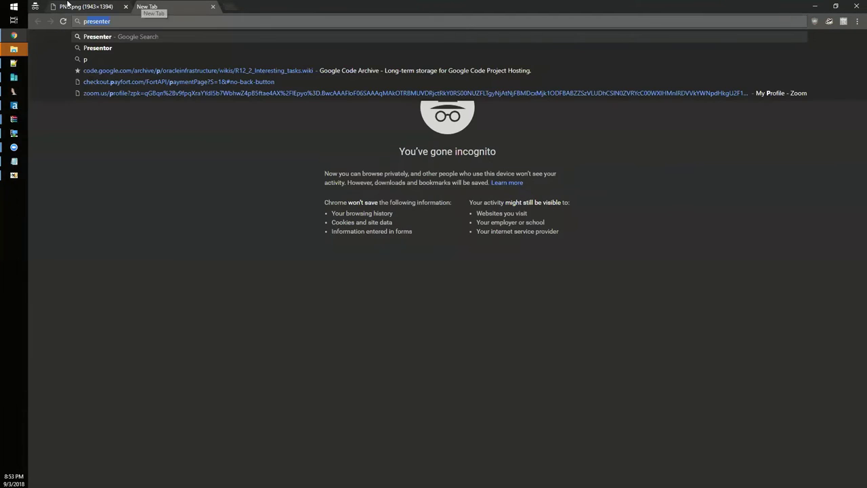
{"action": "type", "text": "lace"}
{"action": "key", "text": "Return"}
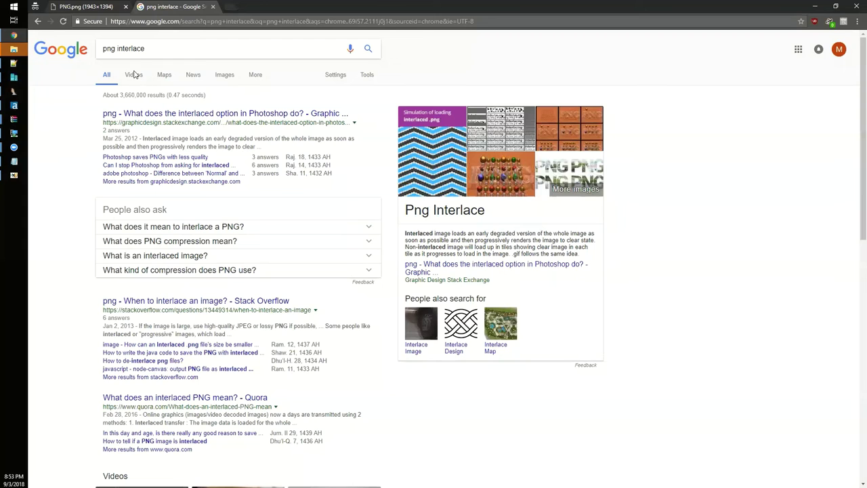
{"action": "left_click", "coordinate": [137, 77]}
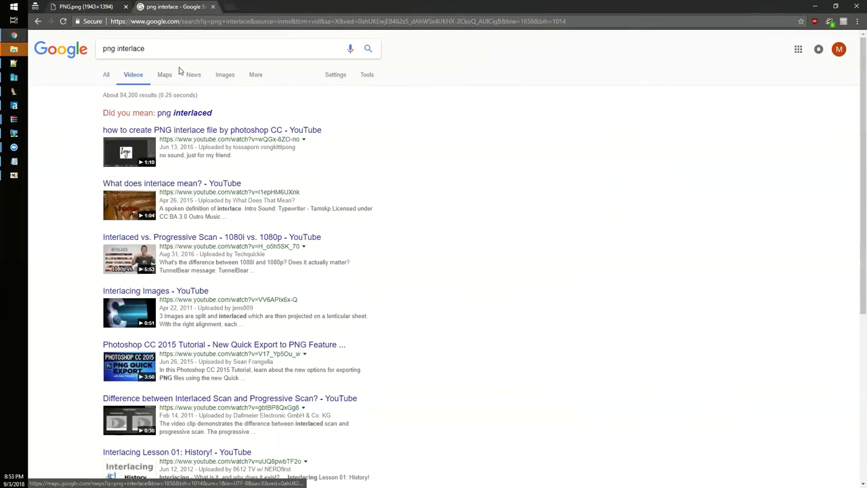
{"action": "left_click", "coordinate": [229, 79]}
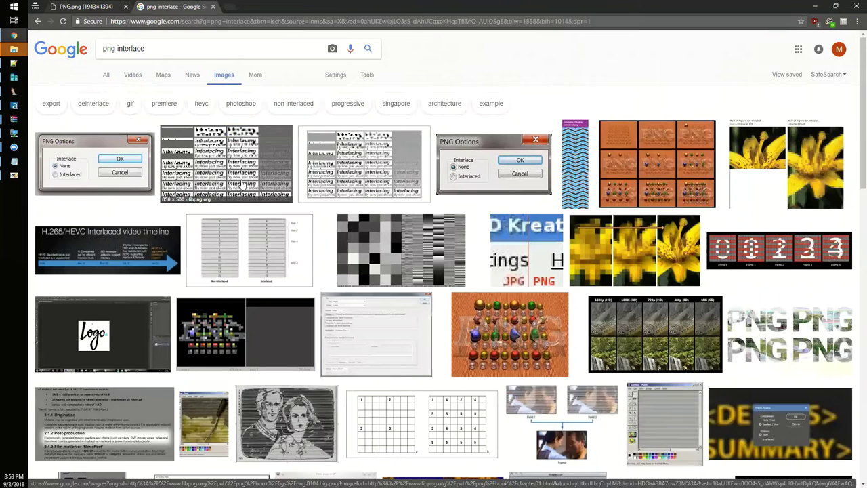
Examine the interlacing comparison, the half-downloaded flower and the PNG Options images, and return to the PNG format diagram.
{"action": "left_click", "coordinate": [243, 185]}
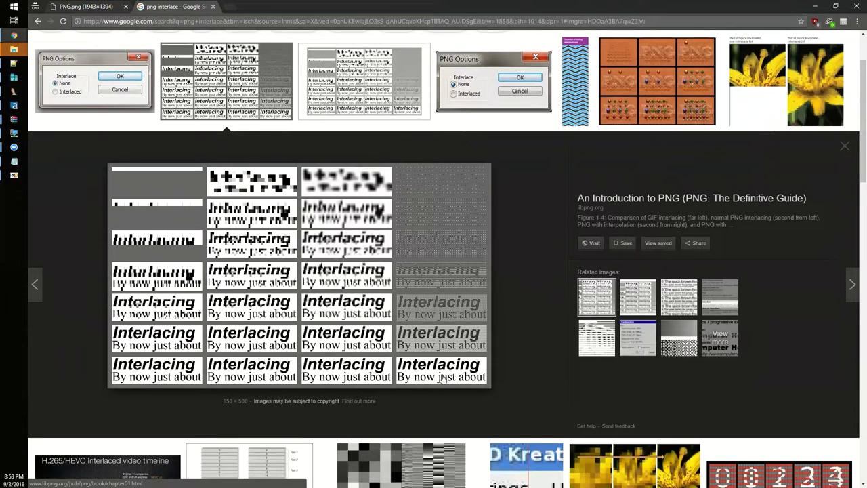
{"action": "scroll", "coordinate": [514, 269], "scroll_direction": "up", "scroll_amount": 1}
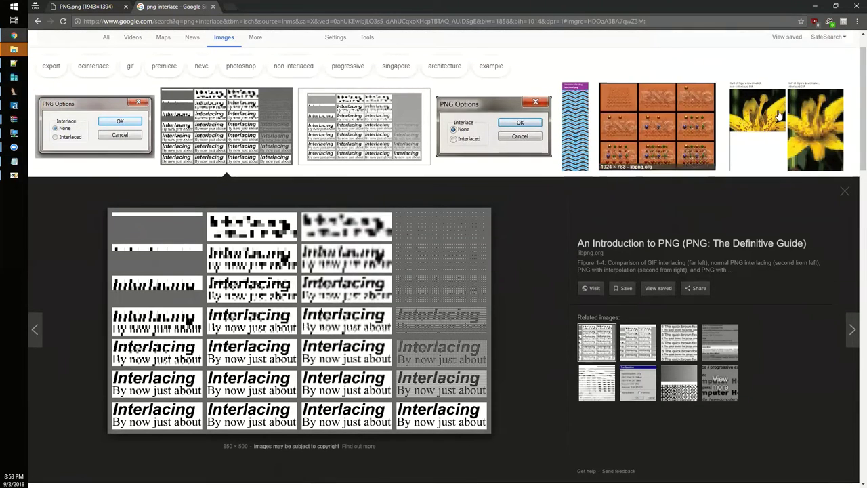
{"action": "left_click", "coordinate": [785, 166]}
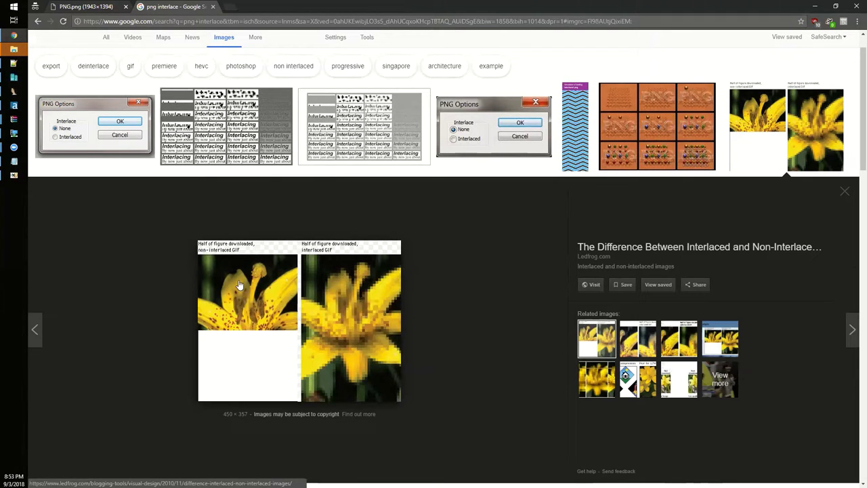
{"action": "left_click", "coordinate": [83, 142]}
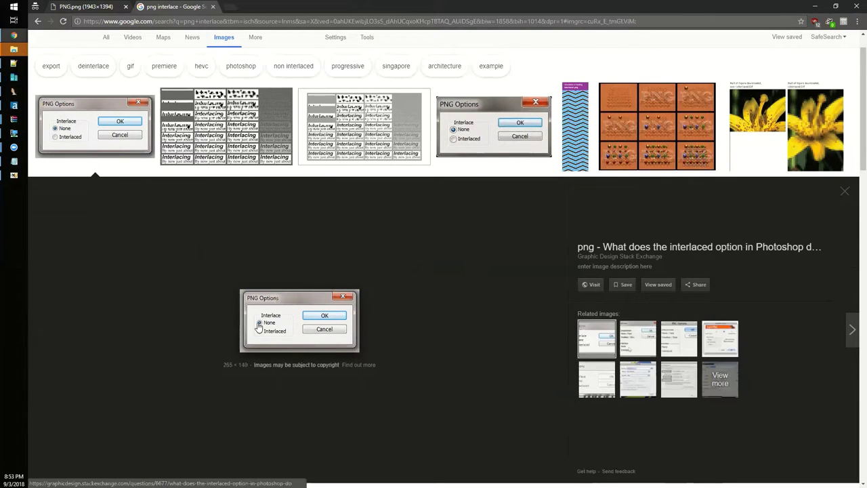
{"action": "key", "text": "ctrl+1"}
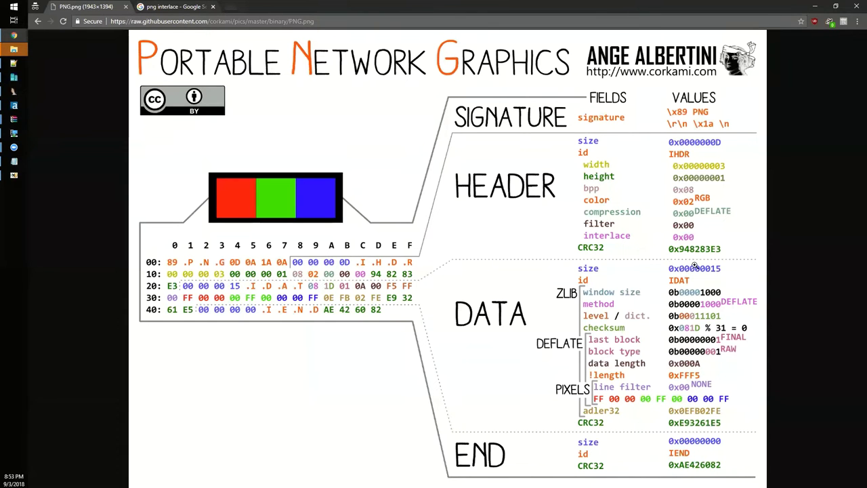
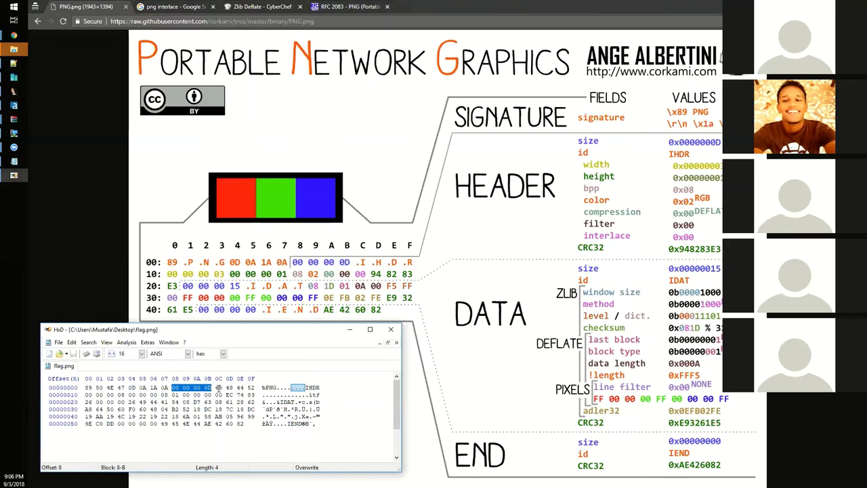
Highlight in flag.png the IHDR id bytes, the 13 header data bytes, and the four-byte width and height fields.
{"action": "left_click_drag", "start_coordinate": [216, 387], "coordinate": [255, 387]}
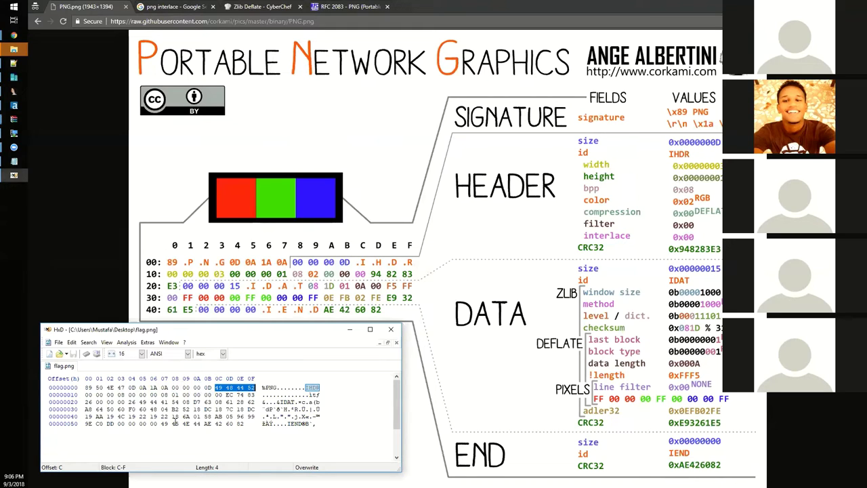
{"action": "left_click_drag", "start_coordinate": [85, 394], "coordinate": [223, 395]}
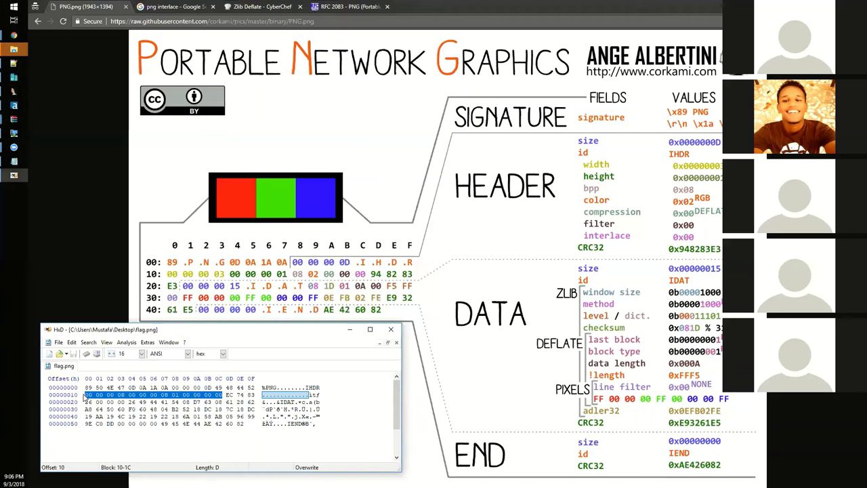
{"action": "left_click_drag", "start_coordinate": [86, 395], "coordinate": [125, 395]}
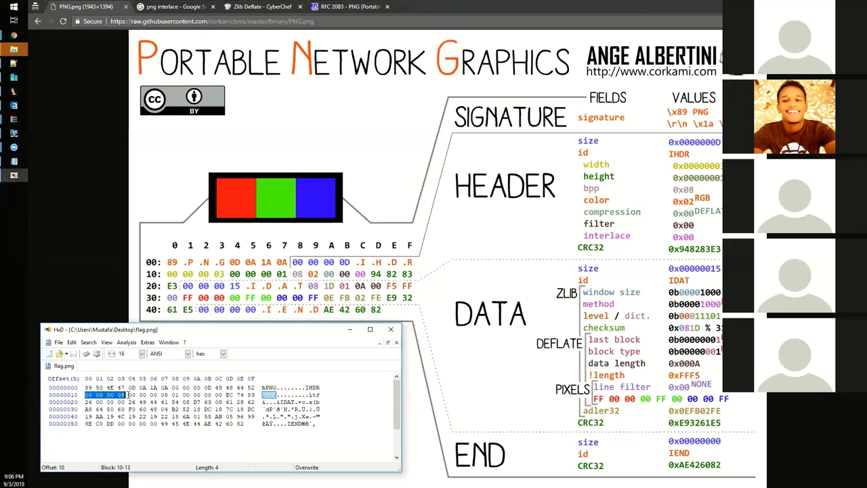
{"action": "left_click_drag", "start_coordinate": [128, 394], "coordinate": [167, 395]}
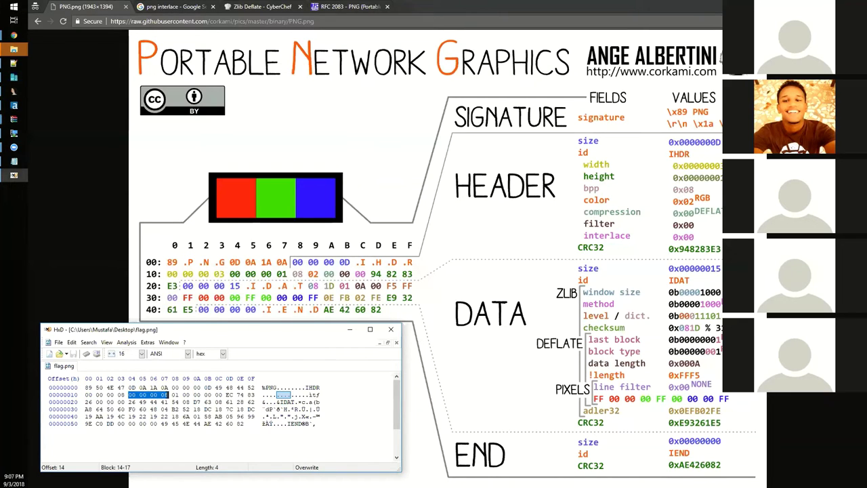
Highlight in flag.png the bit depth byte at offset 18 and the color type byte at offset 19.
{"action": "left_click", "coordinate": [176, 394]}
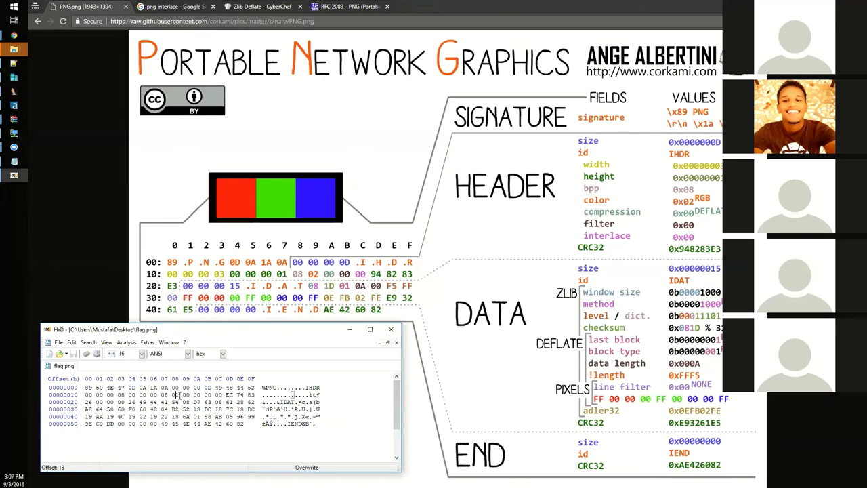
{"action": "left_click_drag", "start_coordinate": [176, 394], "coordinate": [180, 394]}
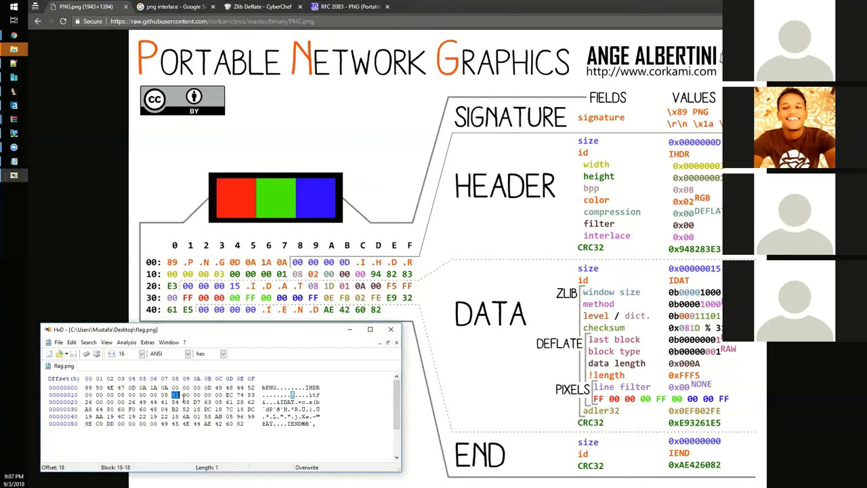
{"action": "left_click", "coordinate": [185, 395]}
{"action": "type", "text": "0"}
Switch to the RFC 2083 page and open section 4.1.1, IHDR Image header, from the table of contents.
{"action": "left_click", "coordinate": [352, 6]}
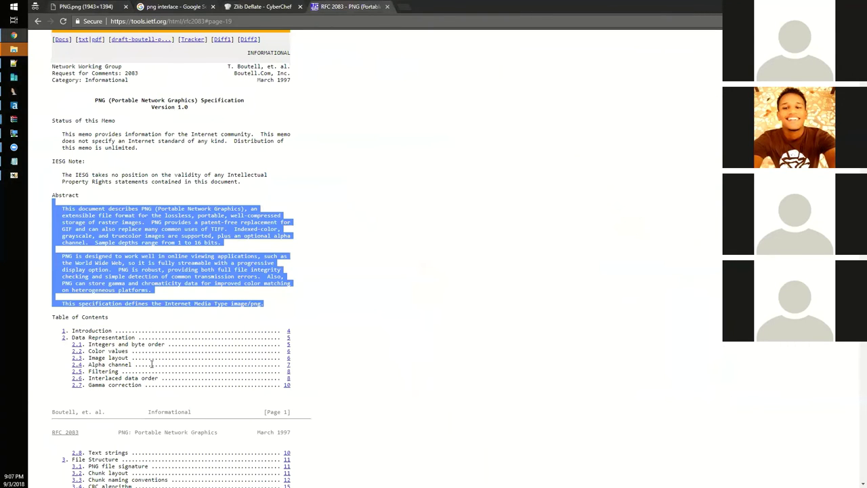
{"action": "scroll", "coordinate": [155, 363], "scroll_direction": "down", "scroll_amount": 1}
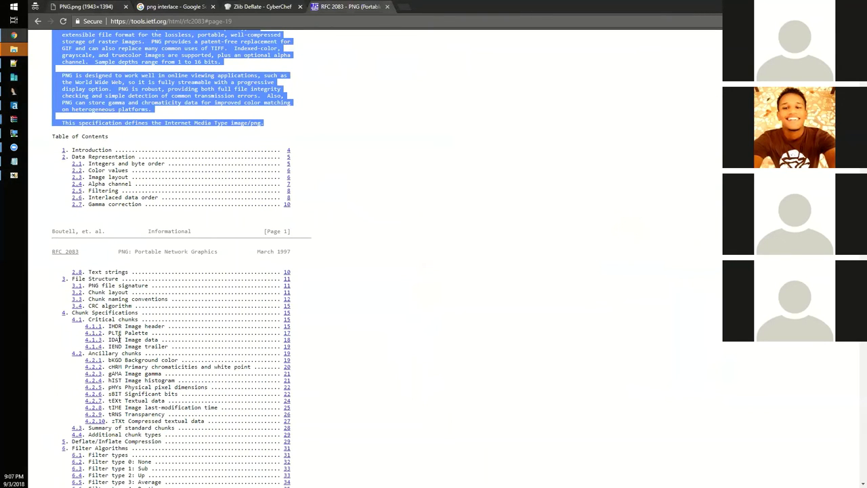
{"action": "scroll", "coordinate": [109, 344], "scroll_direction": "down", "scroll_amount": 1}
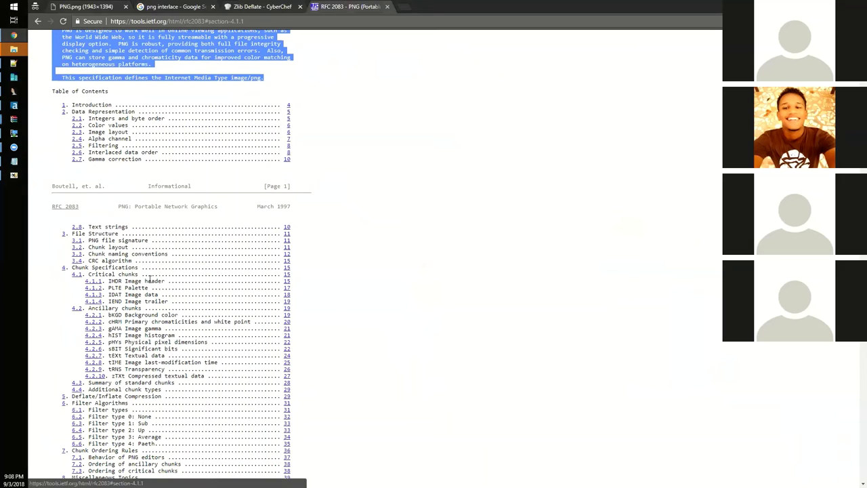
{"action": "triple_click", "coordinate": [262, 280]}
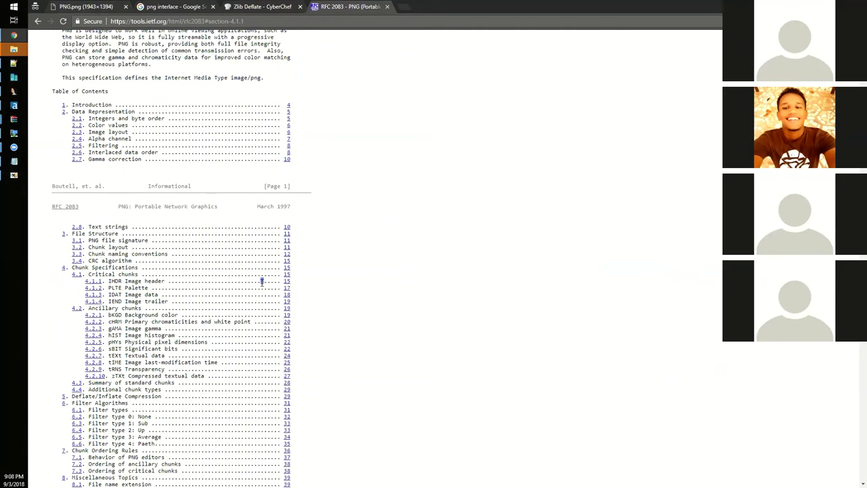
{"action": "left_click", "coordinate": [287, 281]}
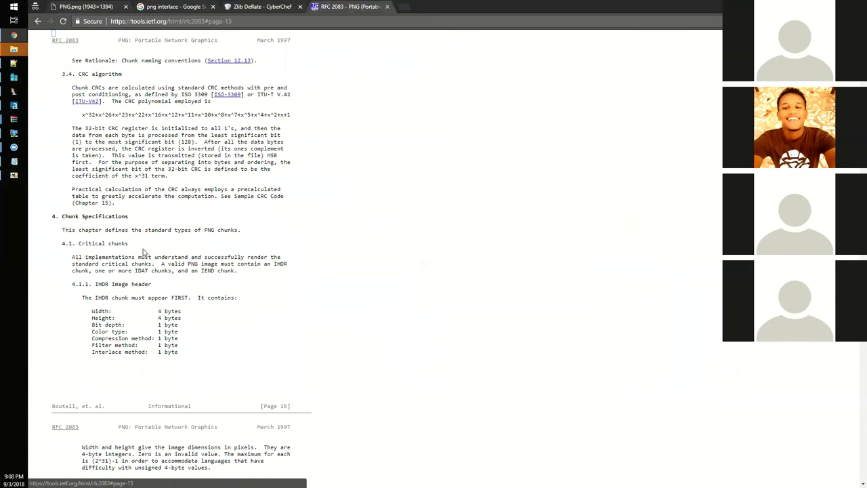
Highlight the width, bit depth and color type fields in the IHDR list and examine the color type table's allowed bit depths.
{"action": "triple_click", "coordinate": [170, 310]}
{"action": "scroll", "coordinate": [169, 310], "scroll_direction": "down", "scroll_amount": 1}
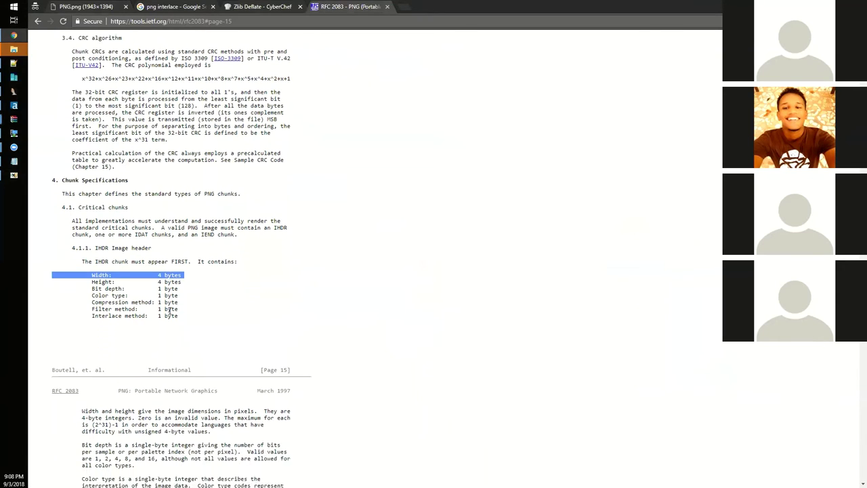
{"action": "triple_click", "coordinate": [171, 272]}
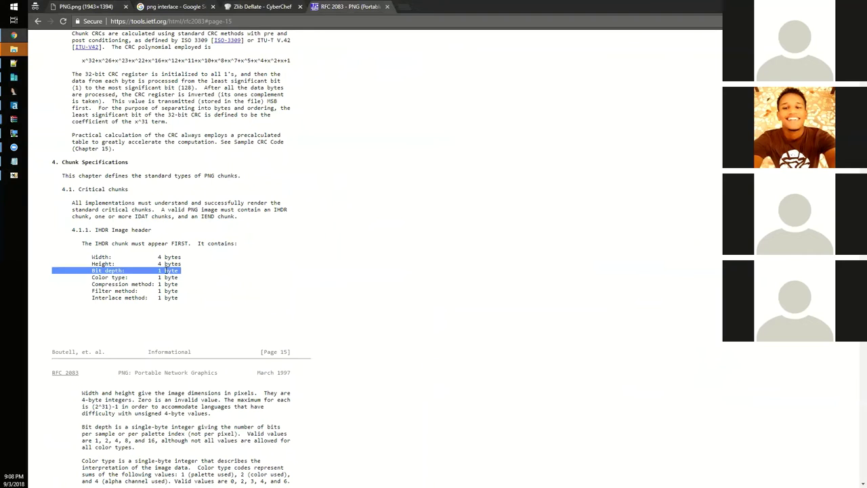
{"action": "triple_click", "coordinate": [156, 278]}
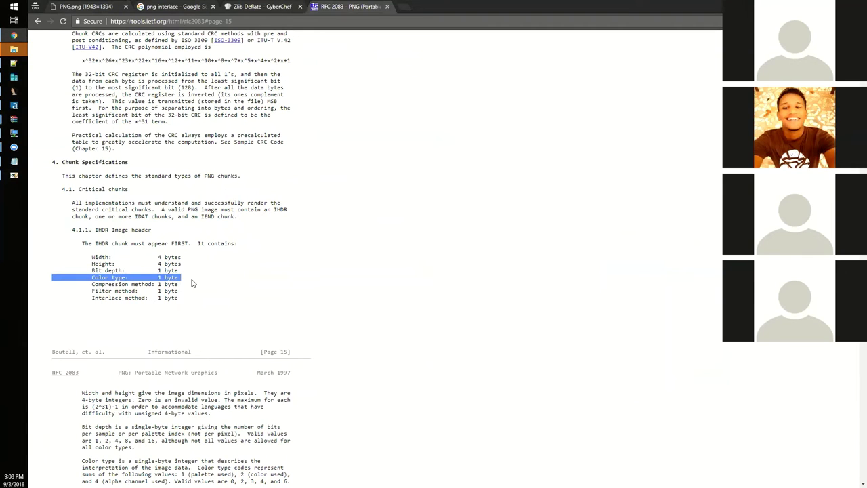
{"action": "scroll", "coordinate": [191, 283], "scroll_direction": "down", "scroll_amount": 3}
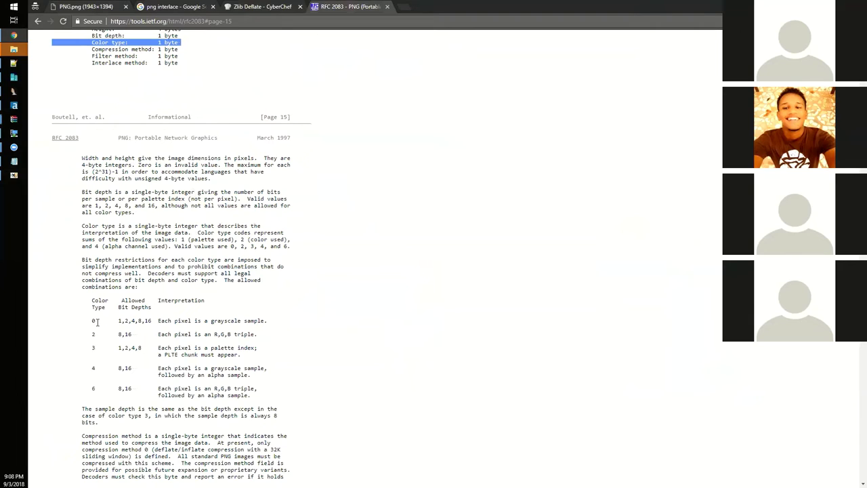
{"action": "double_click", "coordinate": [95, 320]}
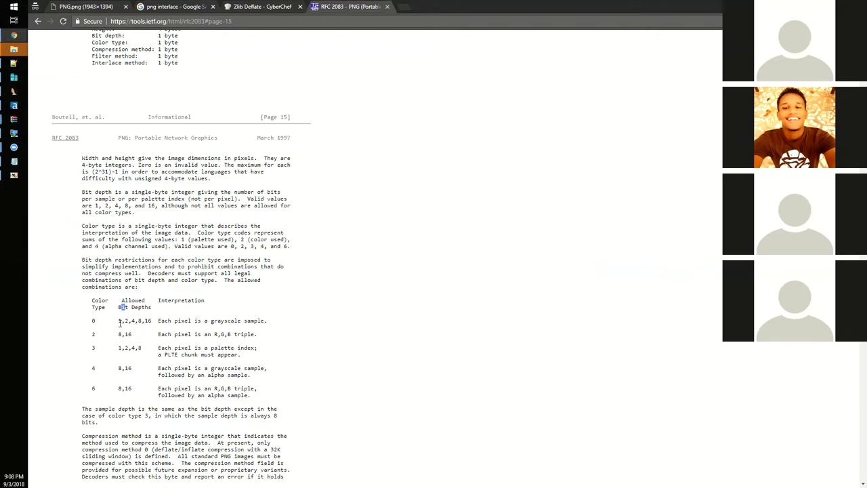
{"action": "double_click", "coordinate": [121, 320]}
Move HxD beside the RFC's color type table, check the PNG diagram's color field, and highlight color type 0 in the table.
{"action": "left_click", "coordinate": [14, 175]}
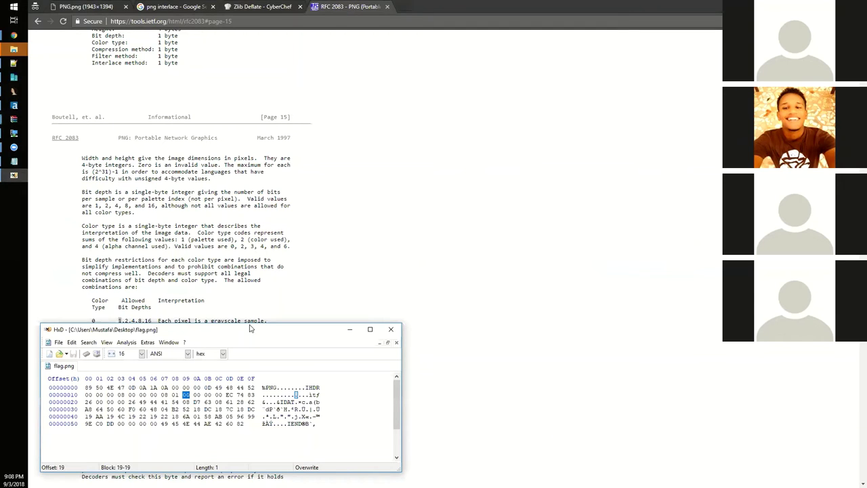
{"action": "left_click_drag", "start_coordinate": [250, 328], "coordinate": [526, 260]}
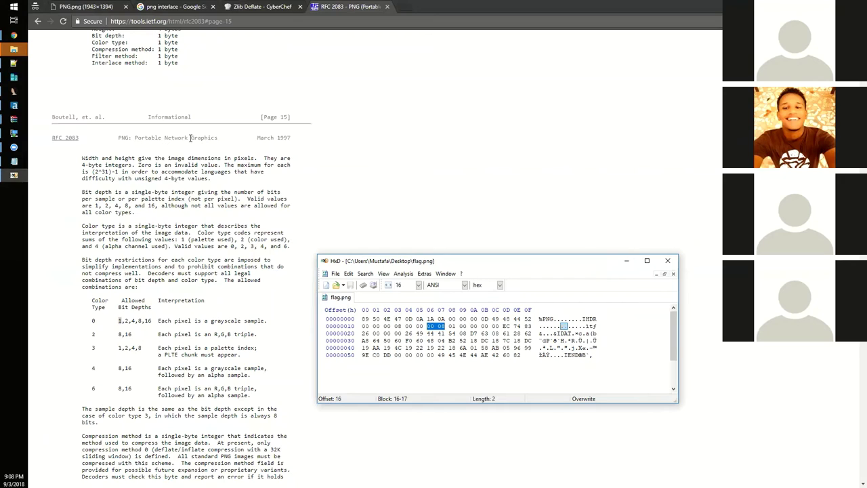
{"action": "scroll", "coordinate": [192, 138], "scroll_direction": "up", "scroll_amount": 2}
{"action": "key", "text": "ctrl+1"}
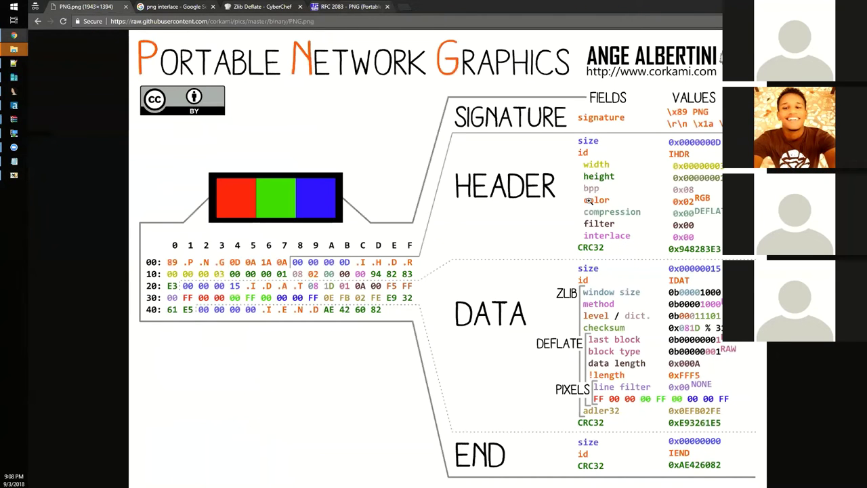
{"action": "key", "text": "ctrl+4"}
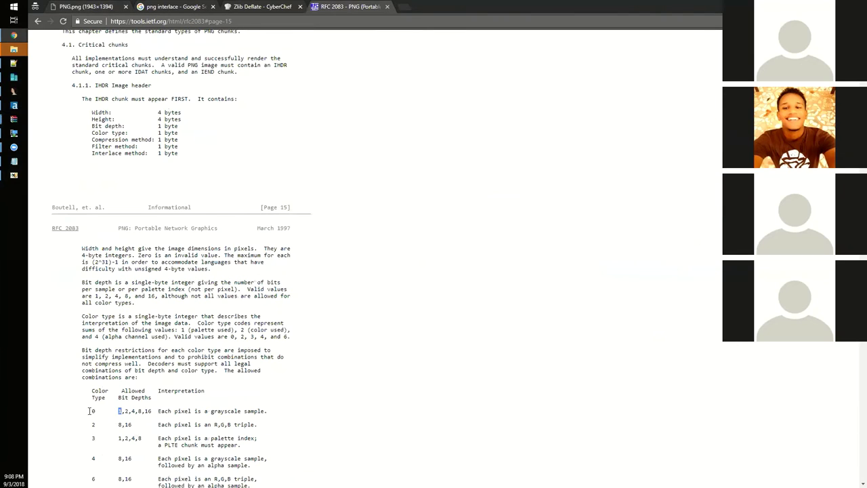
{"action": "left_click_drag", "start_coordinate": [89, 409], "coordinate": [98, 413]}
{"action": "left_click", "coordinate": [119, 411]}
Highlight flag.png's bit depth byte at offset 18 in HxD and compare the header bytes with the PNG diagram's header fields.
{"action": "left_click", "coordinate": [14, 175]}
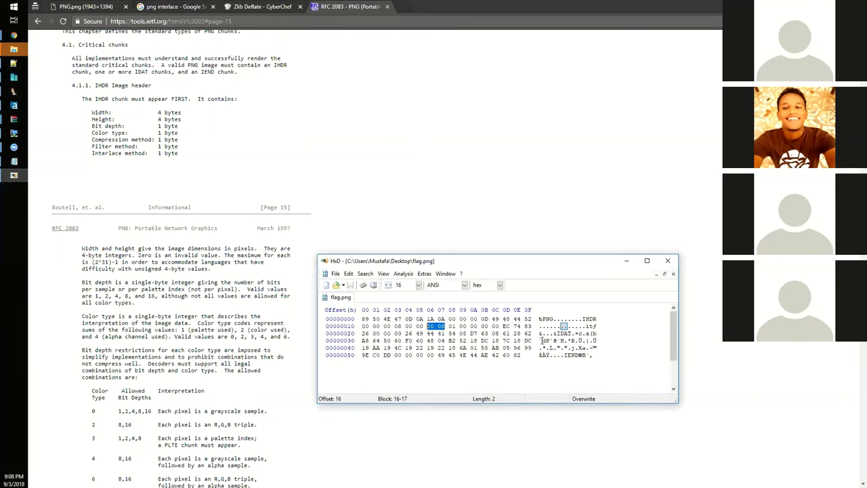
{"action": "key", "text": "Right"}
{"action": "left_click", "coordinate": [81, 6]}
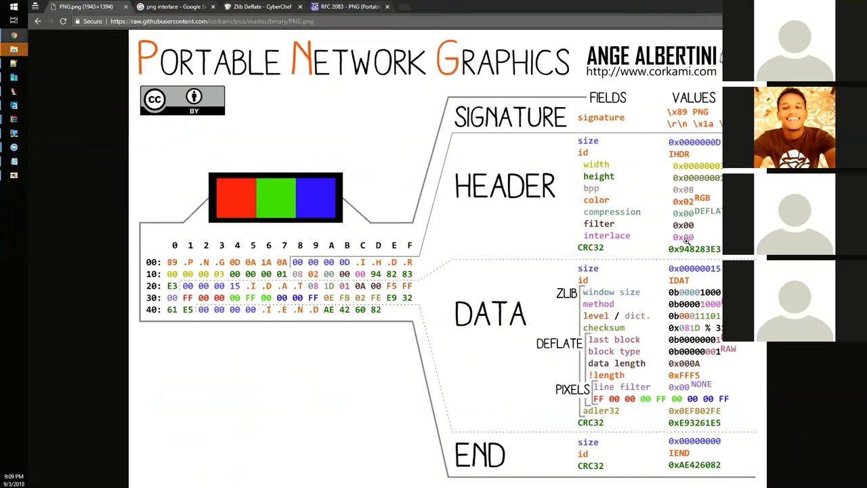
{"action": "left_click", "coordinate": [13, 174]}
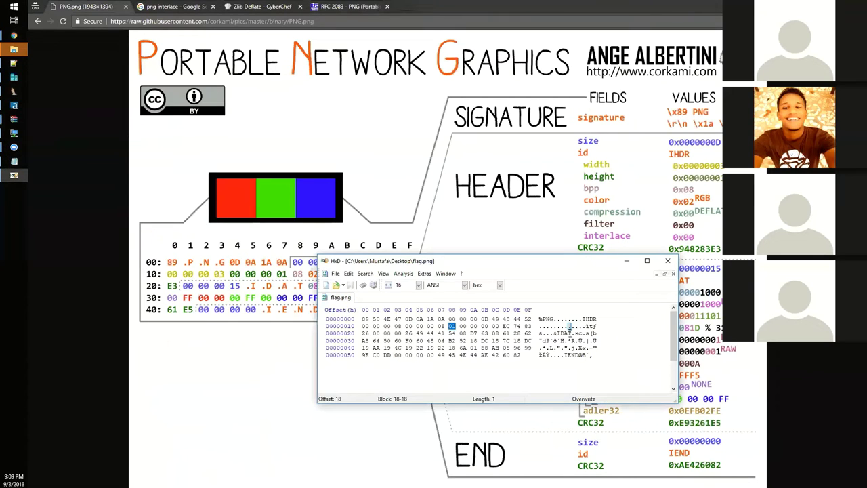
Highlight flag.png from its start through the header CRC, followed by the data chunk's four size bytes at offsets 21 to 24.
{"action": "mouse_move", "coordinate": [542, 333]}
{"action": "left_mouse_down"}
{"action": "mouse_move", "coordinate": [539, 319]}
{"action": "mouse_move", "coordinate": [569, 318]}
{"action": "mouse_move", "coordinate": [540, 318]}
{"action": "left_mouse_up"}
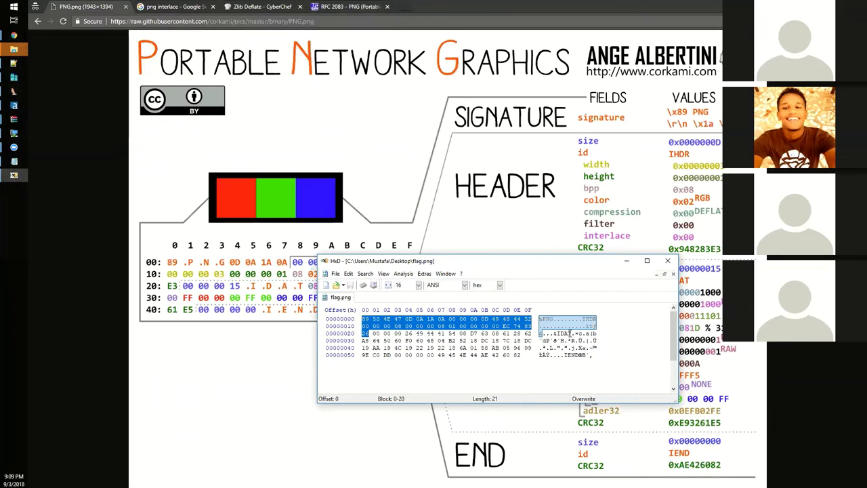
{"action": "key", "text": "Right"}
{"action": "key", "text": "shift+Right"}
{"action": "key", "text": "shift+Right"}
{"action": "key", "text": "shift+Right"}
{"action": "key", "text": "shift+Right"}
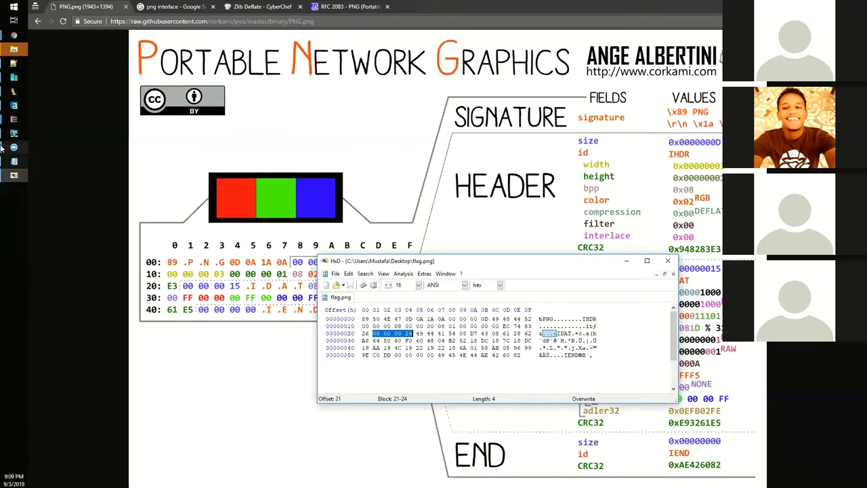
{"action": "left_click", "coordinate": [2, 6]}
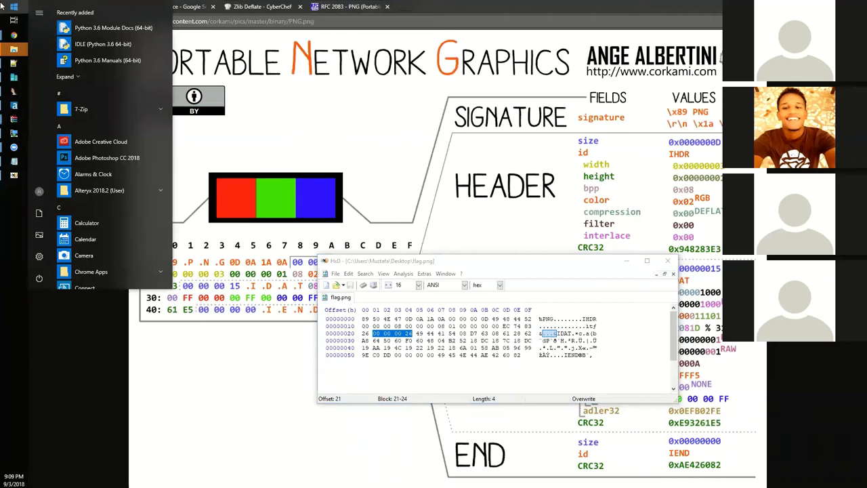
{"action": "left_click", "coordinate": [3, 6]}
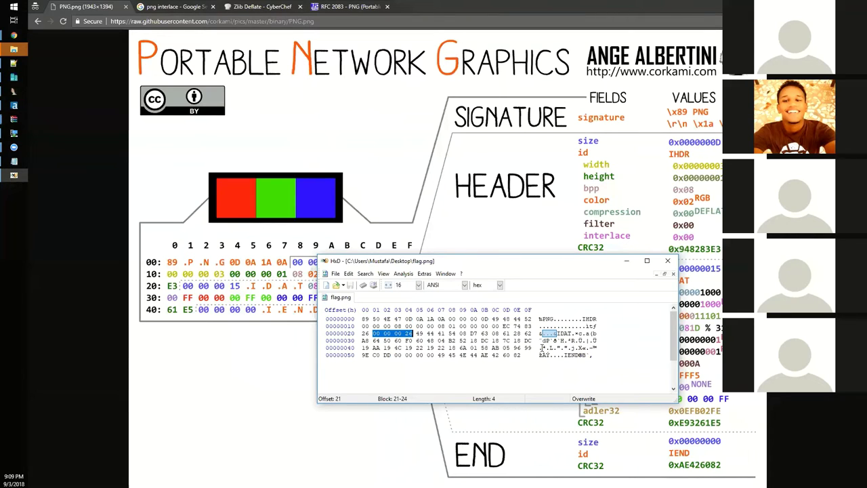
Highlight the IDAT id bytes and the chunk data at offsets 29 to 4E, and move HxD clear of the diagram's DATA section.
{"action": "key", "text": "F3"}
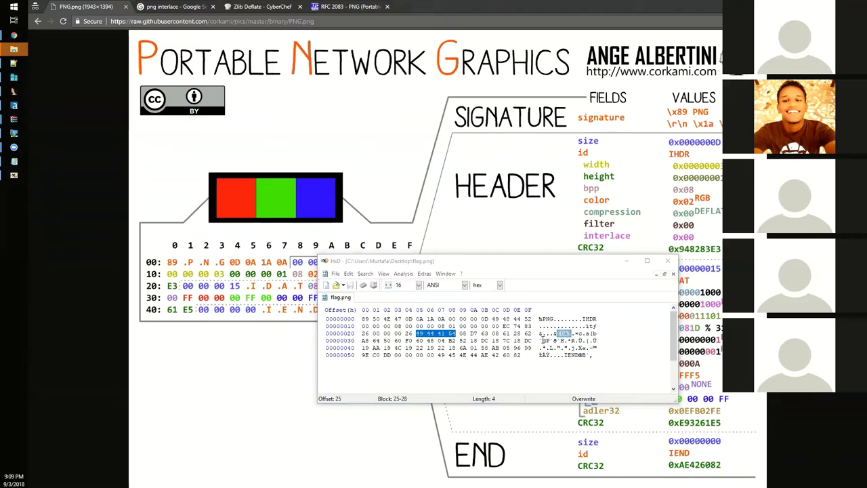
{"action": "left_click_drag", "start_coordinate": [461, 333], "coordinate": [521, 347]}
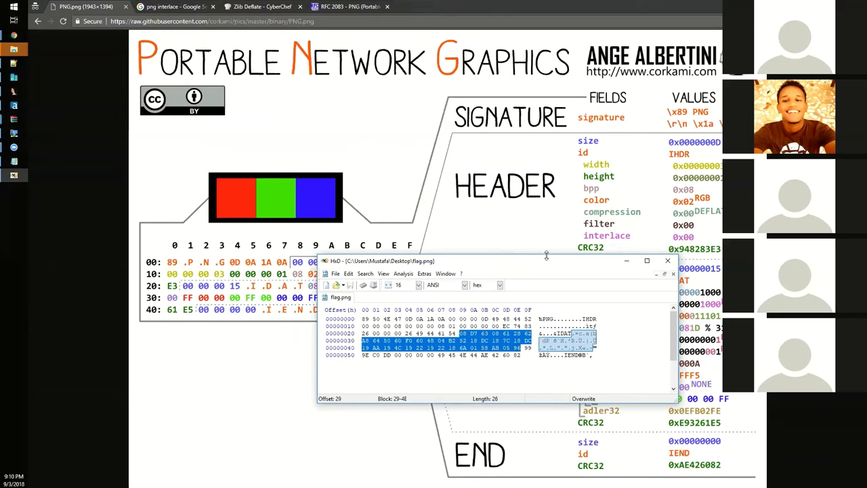
{"action": "left_click_drag", "start_coordinate": [545, 255], "coordinate": [546, 222]}
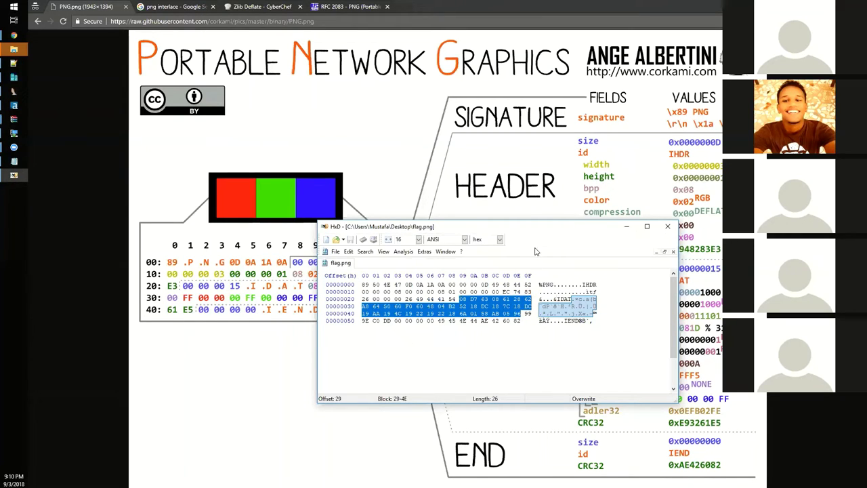
{"action": "left_click_drag", "start_coordinate": [518, 231], "coordinate": [258, 280]}
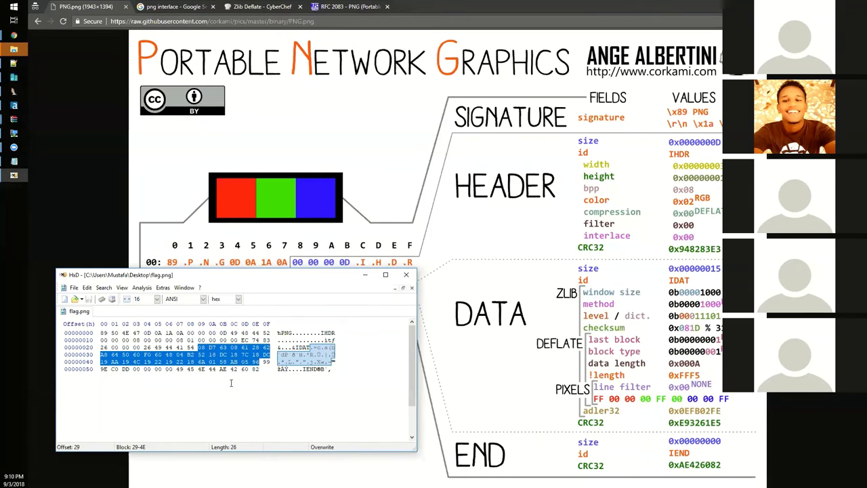
Copy the IDAT id and data bytes at offsets 25 to 4E into CyberChef's input and remove Zlib Deflate from the recipe.
{"action": "left_click_drag", "start_coordinate": [266, 360], "coordinate": [129, 375]}
{"action": "left_click_drag", "start_coordinate": [263, 361], "coordinate": [158, 348]}
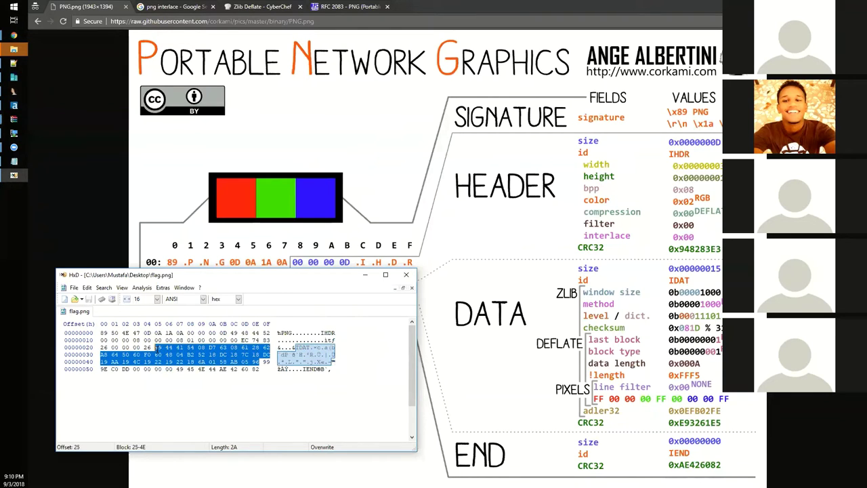
{"action": "left_click", "coordinate": [262, 7]}
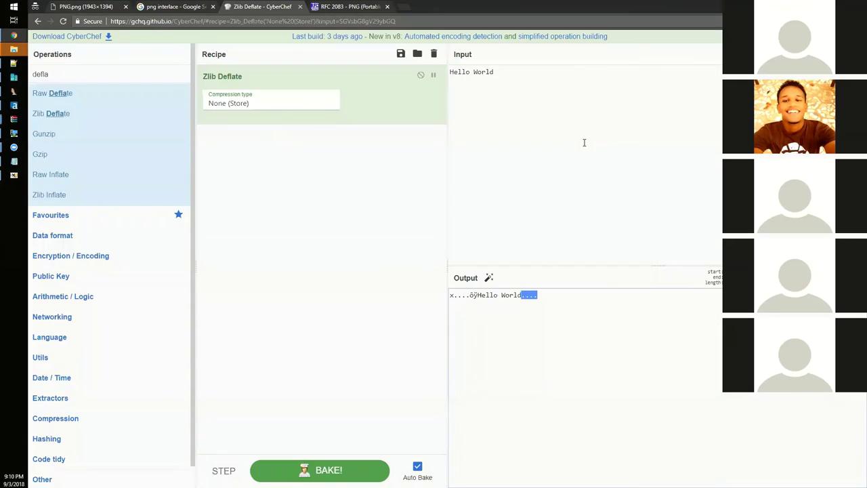
{"action": "key", "text": "ctrl+v"}
{"action": "left_click_drag", "start_coordinate": [398, 101], "coordinate": [51, 215]}
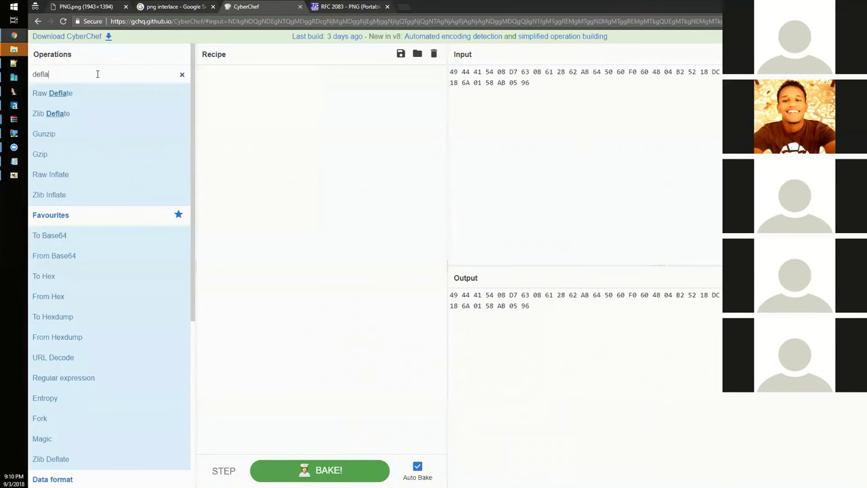
Add From Hex and CRC-32 Checksum to the CyberChef recipe and bring up HxD to compare the result with the chunk's CRC bytes.
{"action": "left_click", "coordinate": [98, 74]}
{"action": "type", "text": "hex"}
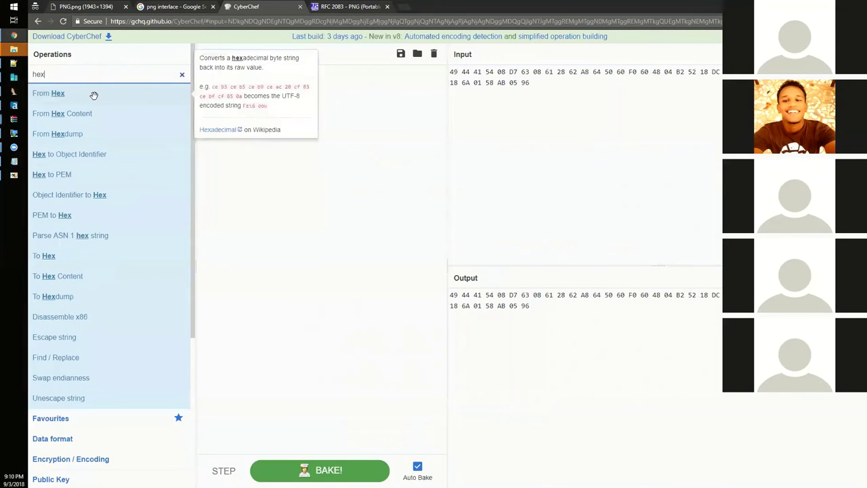
{"action": "left_click_drag", "start_coordinate": [132, 89], "coordinate": [337, 128]}
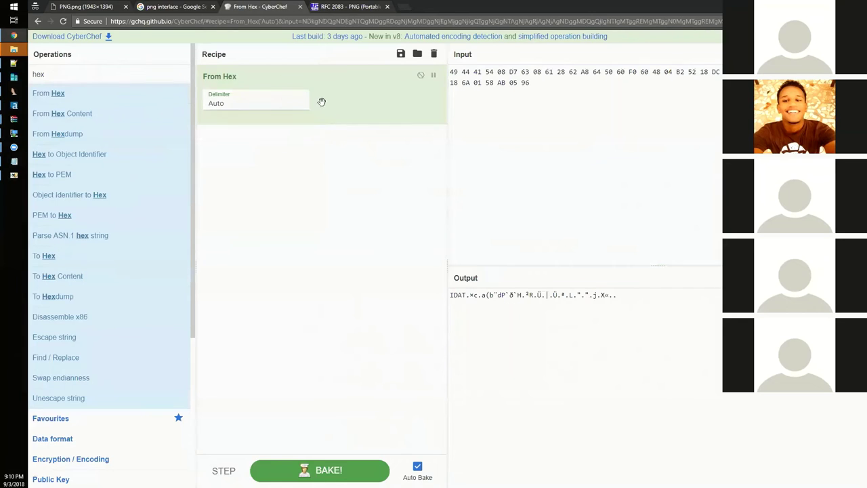
{"action": "left_click", "coordinate": [103, 75]}
{"action": "type", "text": "crc"}
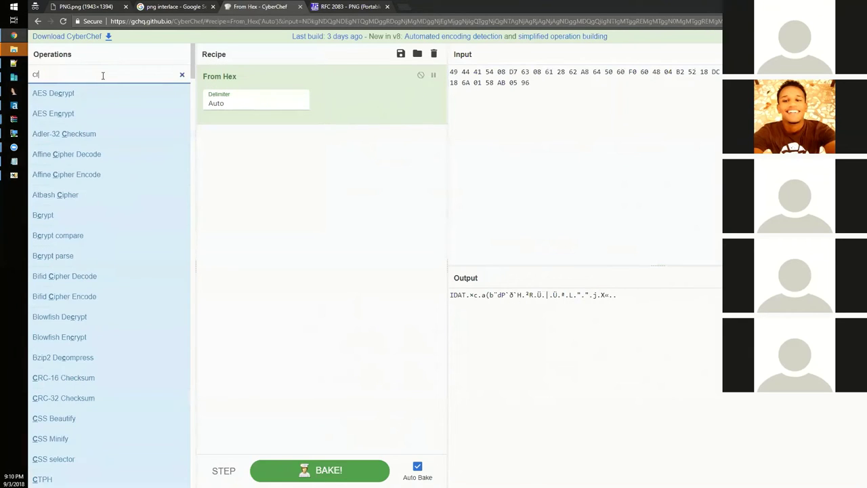
{"action": "double_click", "coordinate": [110, 114]}
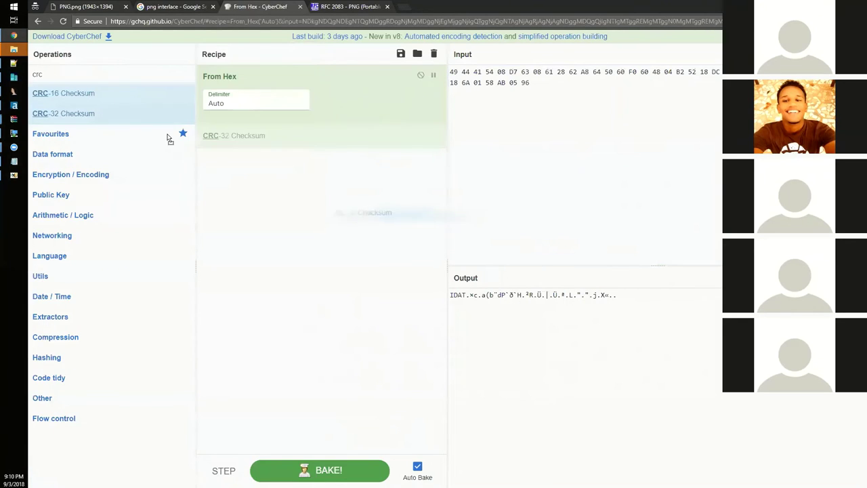
{"action": "left_click", "coordinate": [13, 175]}
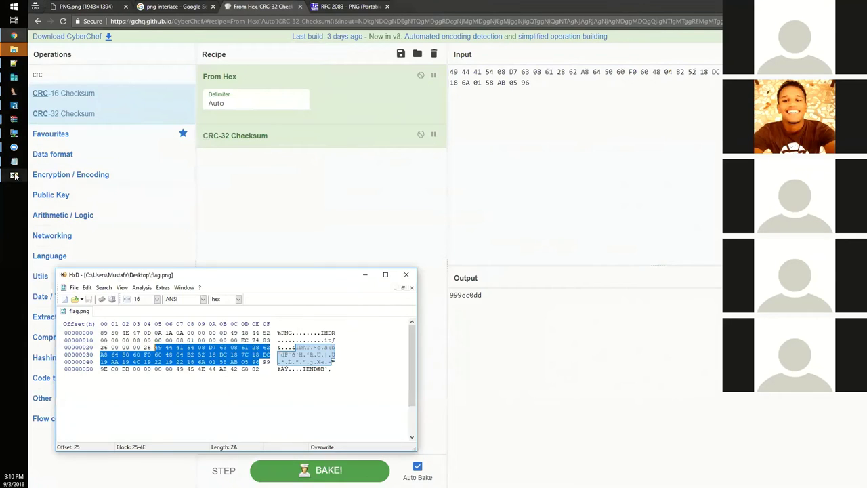
Highlight the data chunk's CRC bytes at offsets 4F to 52 and its id and data at 25 to 4E, and return to the PNG diagram.
{"action": "left_click_drag", "start_coordinate": [264, 363], "coordinate": [133, 369]}
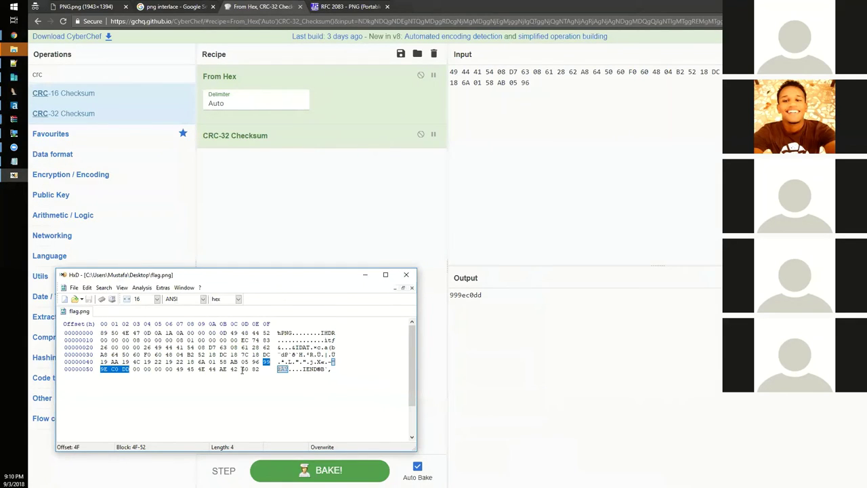
{"action": "left_click_drag", "start_coordinate": [262, 361], "coordinate": [153, 347]}
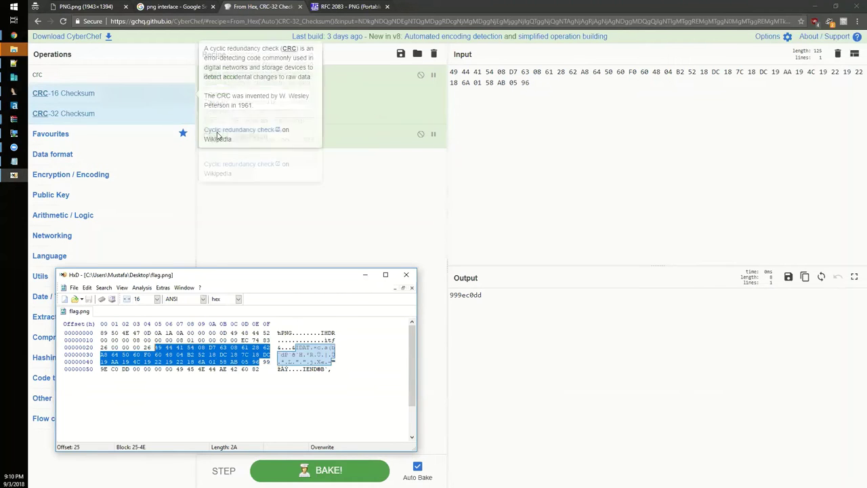
{"action": "left_click", "coordinate": [102, 6]}
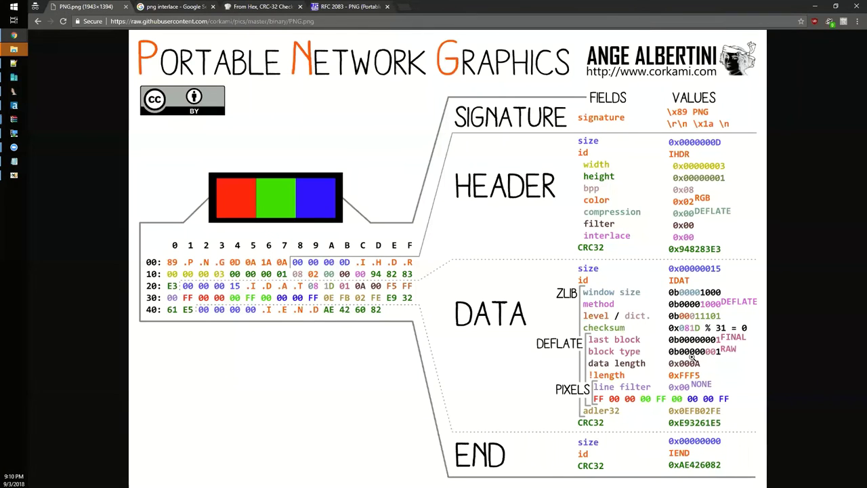
Replace CyberChef's input with the data bytes at offsets 29 to 4E from HxD and remove CRC-32 Checksum from the recipe.
{"action": "left_click", "coordinate": [13, 175]}
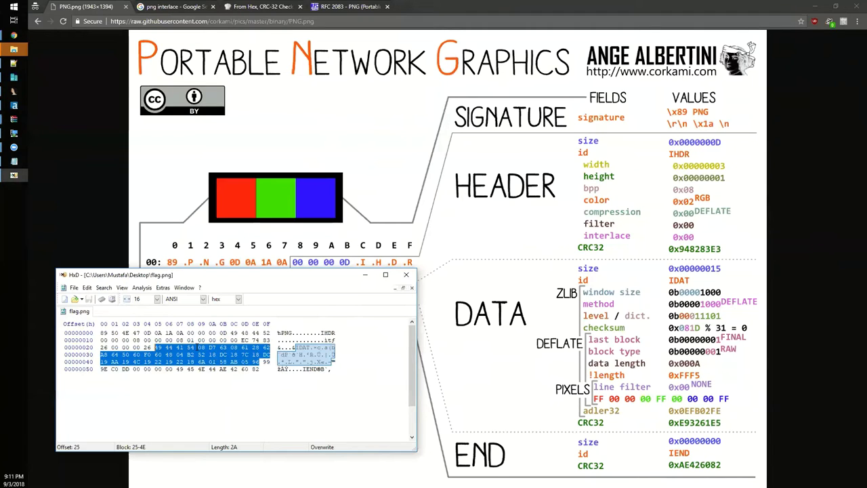
{"action": "left_click_drag", "start_coordinate": [201, 348], "coordinate": [261, 361]}
{"action": "key", "text": "ctrl+c"}
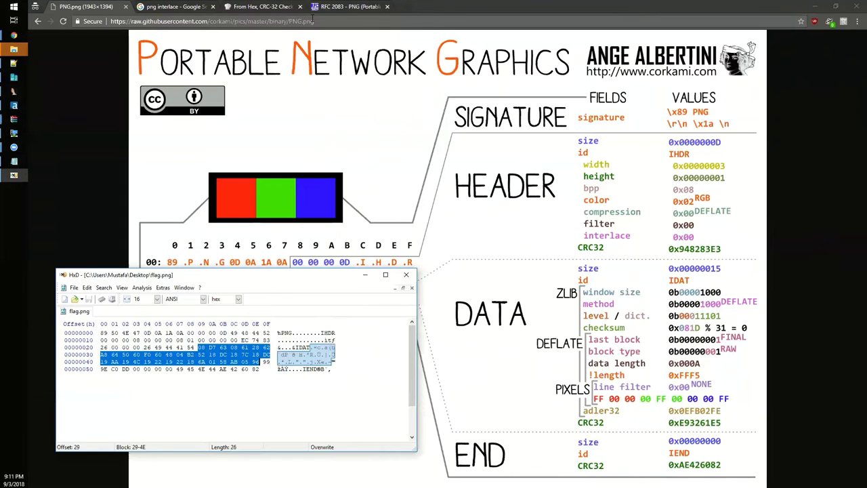
{"action": "left_click", "coordinate": [348, 6]}
{"action": "left_click", "coordinate": [262, 6]}
{"action": "key", "text": "ctrl+a"}
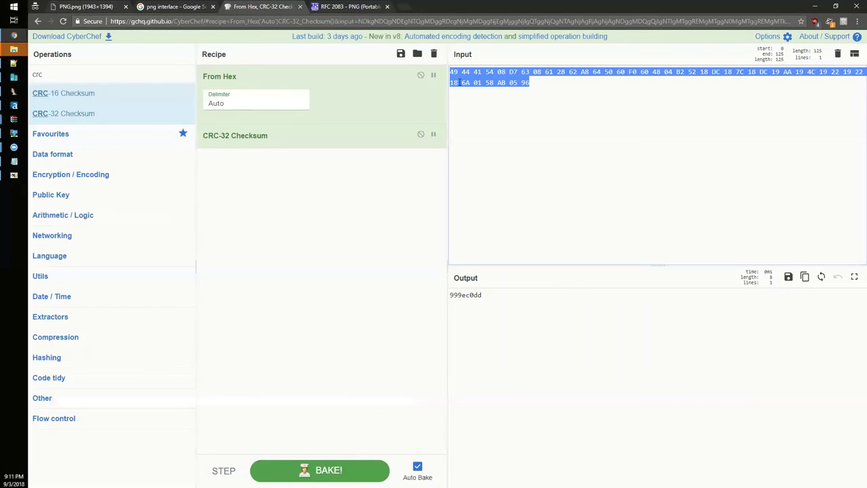
{"action": "key", "text": "ctrl+v"}
{"action": "left_click_drag", "start_coordinate": [325, 136], "coordinate": [97, 199]}
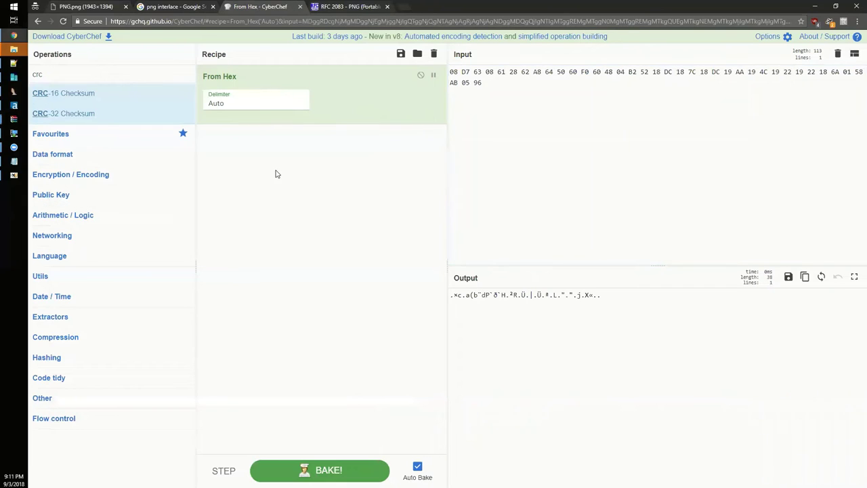
Add Zlib Inflate to the recipe after From Hex, discarding the Zlib Deflate operation tried first.
{"action": "double_click", "coordinate": [111, 70]}
{"action": "type", "text": "delfa"}
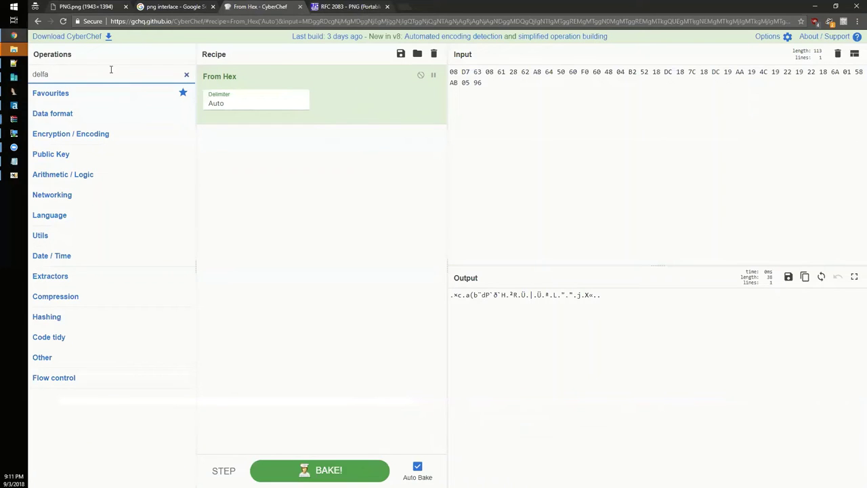
{"action": "key", "text": "BackSpace"}
{"action": "key", "text": "BackSpace"}
{"action": "key", "text": "BackSpace"}
{"action": "key", "text": "BackSpace"}
{"action": "key", "text": "BackSpace"}
{"action": "type", "text": "zlib"}
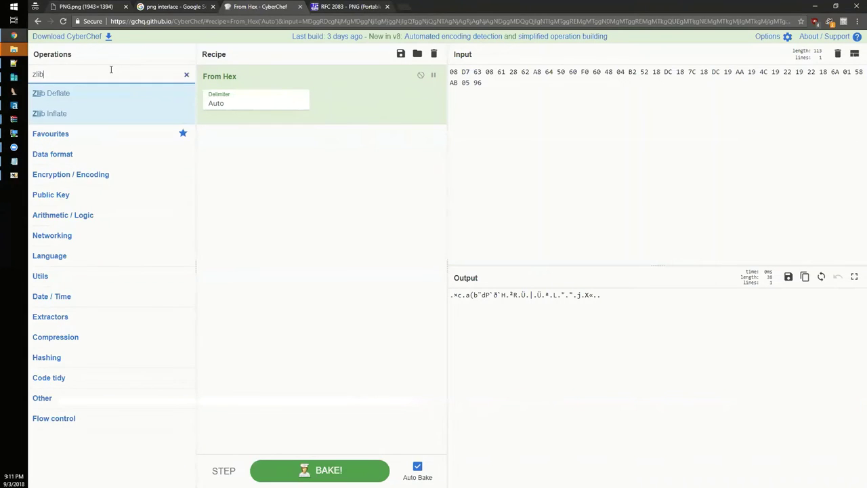
{"action": "left_click_drag", "start_coordinate": [103, 84], "coordinate": [300, 192]}
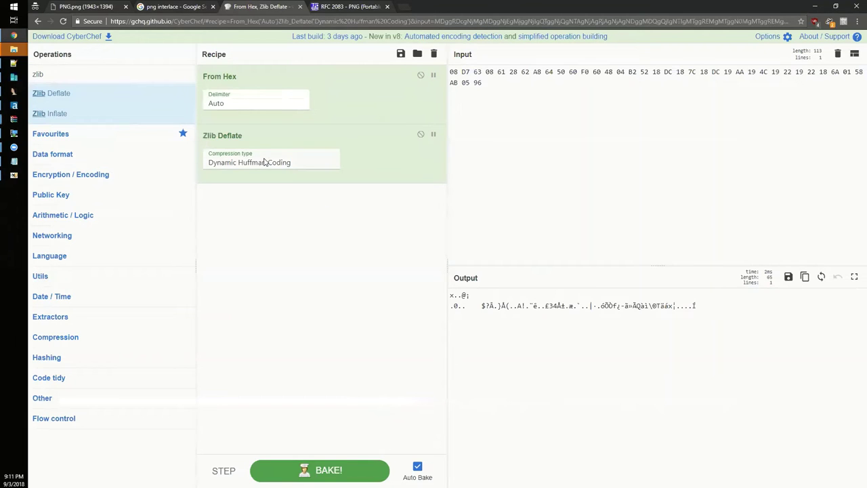
{"action": "left_click_drag", "start_coordinate": [266, 163], "coordinate": [103, 109]}
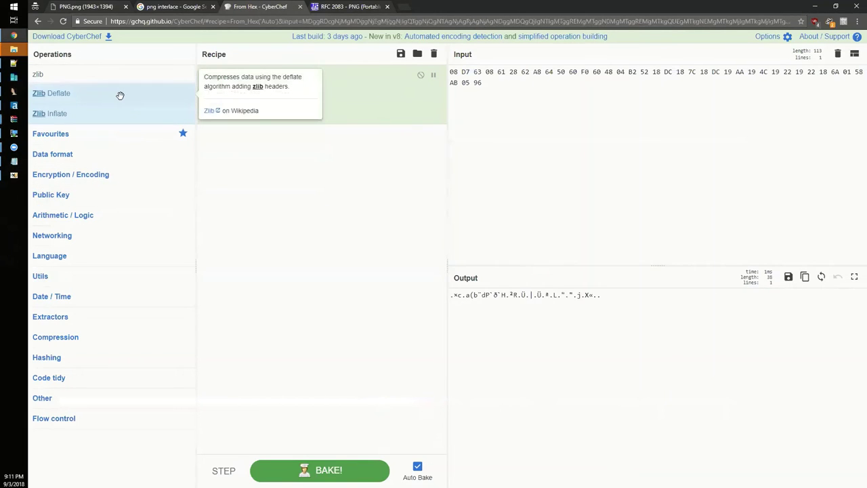
{"action": "left_click_drag", "start_coordinate": [114, 113], "coordinate": [317, 164]}
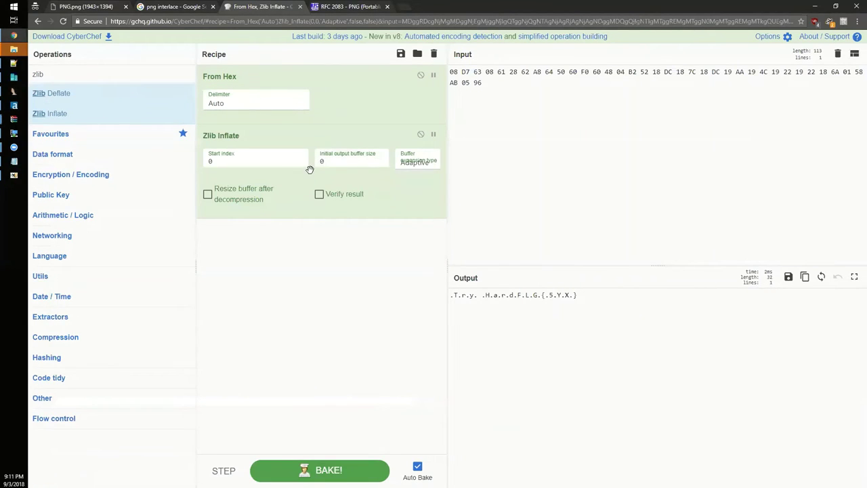
Add To Hexdump after Zlib Inflate and examine the byte 54 against its character T in the output.
{"action": "double_click", "coordinate": [93, 77]}
{"action": "type", "text": "hex dum"}
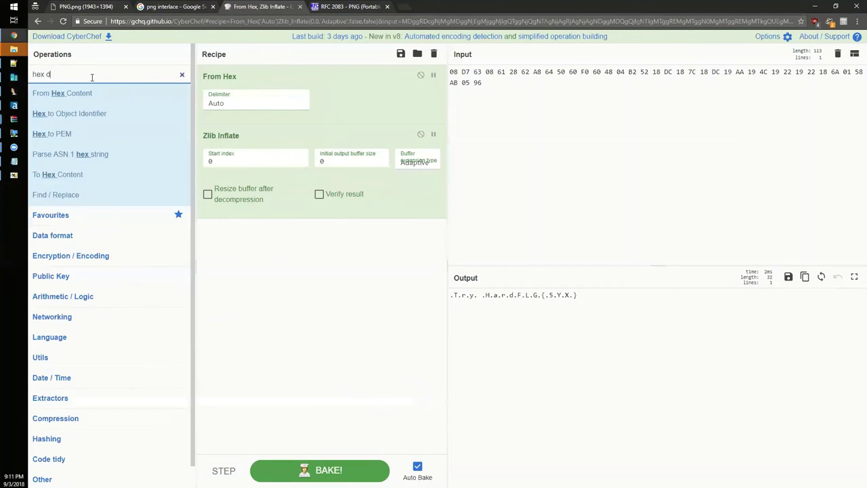
{"action": "key", "text": "BackSpace"}
{"action": "key", "text": "BackSpace"}
{"action": "key", "text": "BackSpace"}
{"action": "key", "text": "BackSpace"}
{"action": "type", "text": "d"}
{"action": "left_click_drag", "start_coordinate": [220, 210], "coordinate": [290, 265]}
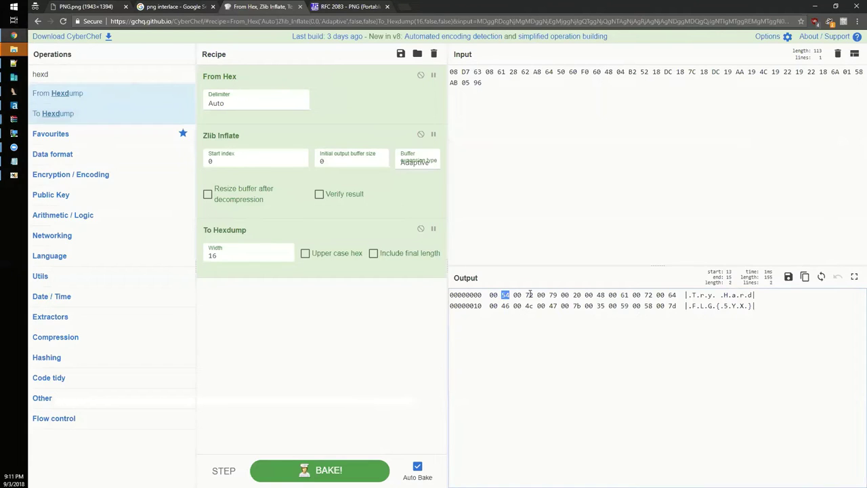
{"action": "left_click", "coordinate": [693, 295]}
Open CyberChef in another tab and convert the letter T with a To Binary operation.
{"action": "left_click", "coordinate": [203, 22]}
{"action": "left_click_drag", "start_coordinate": [155, 24], "coordinate": [316, 13]}
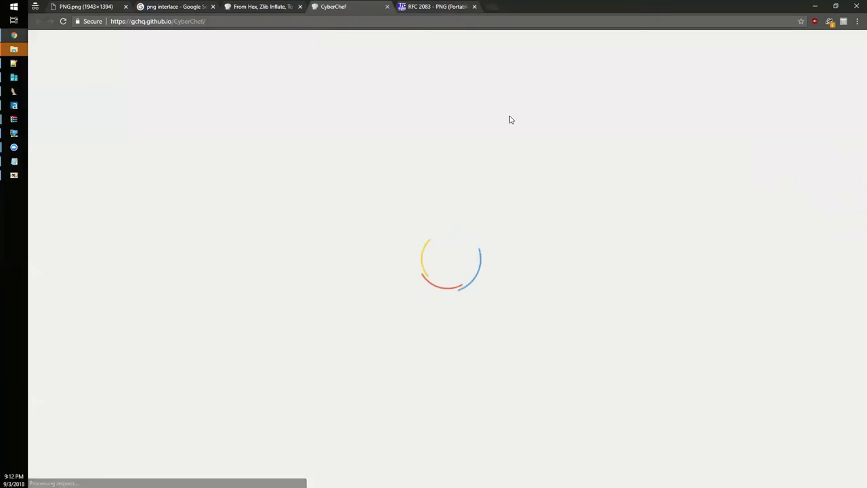
{"action": "type", "text": "T"}
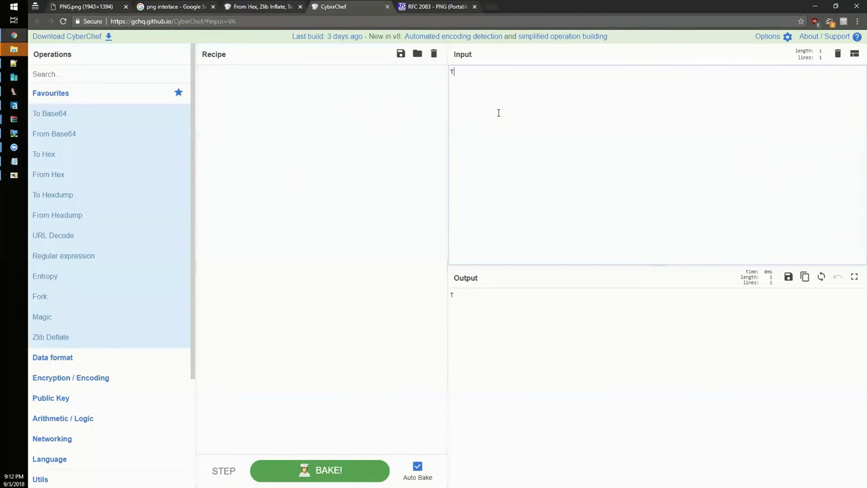
{"action": "left_click", "coordinate": [77, 68]}
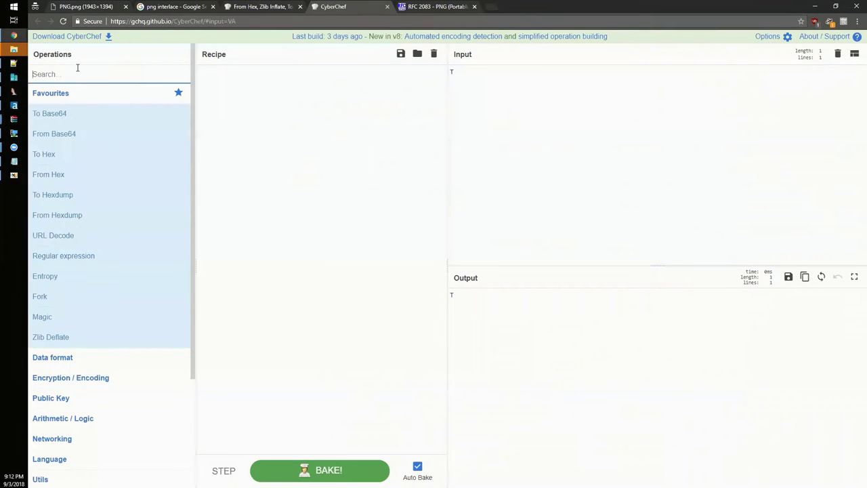
{"action": "type", "text": "bina"}
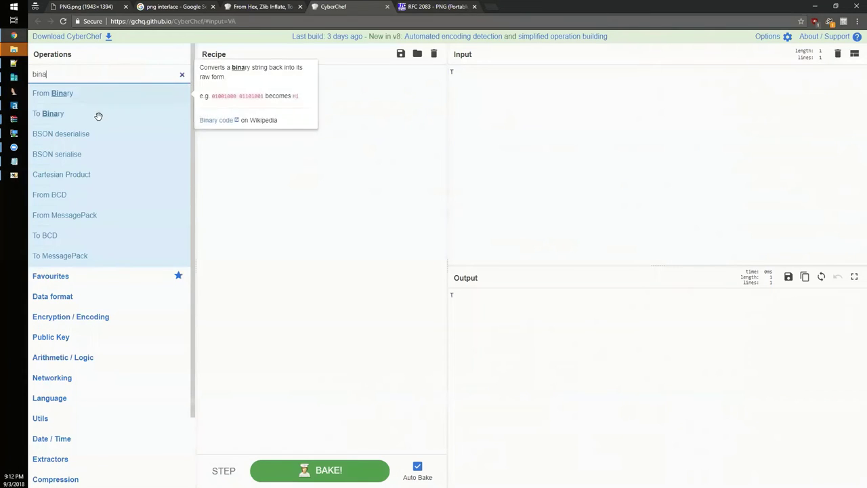
{"action": "left_click_drag", "start_coordinate": [97, 115], "coordinate": [364, 145]}
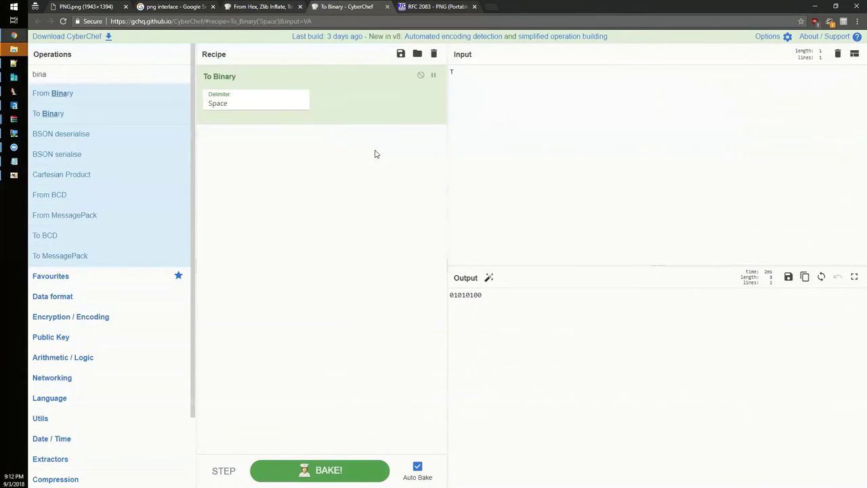
Highlight the eight bits of the letter T in the binary output, one after another.
{"action": "key", "text": "shift+Right"}
{"action": "key", "text": "shift+Right"}
{"action": "key", "text": "shift+Right"}
{"action": "key", "text": "shift+Right"}
{"action": "key", "text": "shift+Right"}
{"action": "key", "text": "shift+Right"}
{"action": "key", "text": "shift+Right"}
{"action": "key", "text": "shift+Right"}
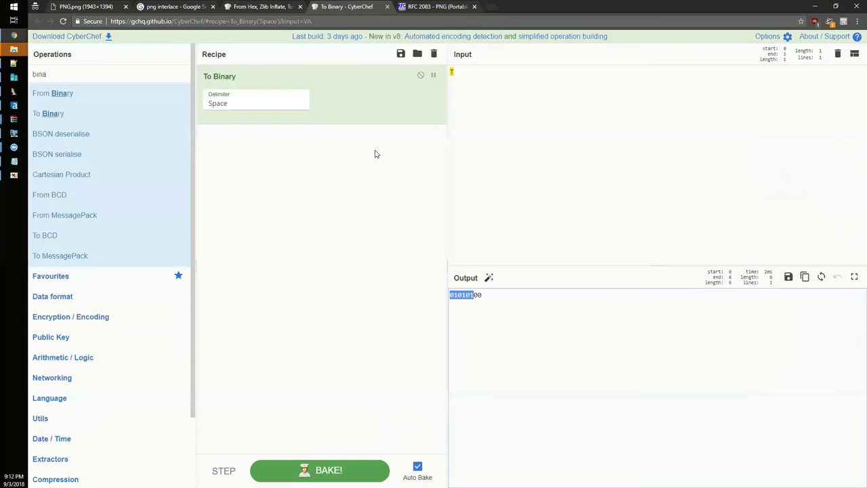
View flag.png from the desktop in Photos and switch to its enlarged pixel drawing in Lospec Pixel Editor.
{"action": "left_click", "coordinate": [14, 161]}
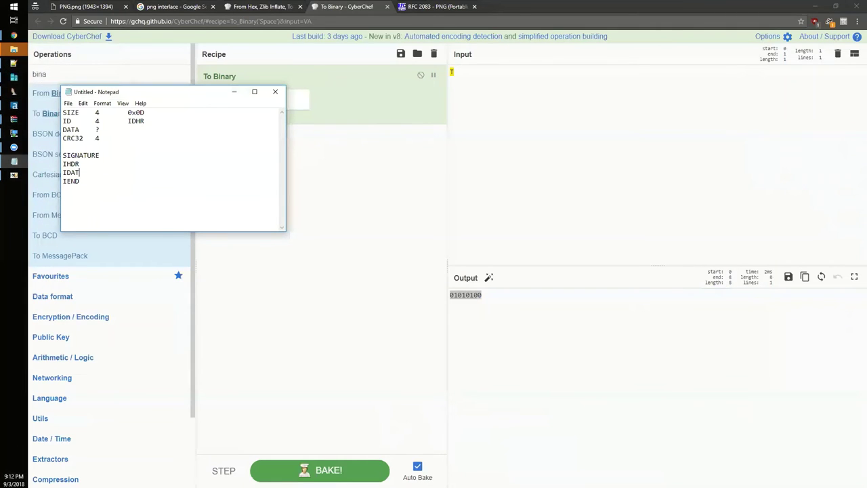
{"action": "left_click", "coordinate": [816, 6]}
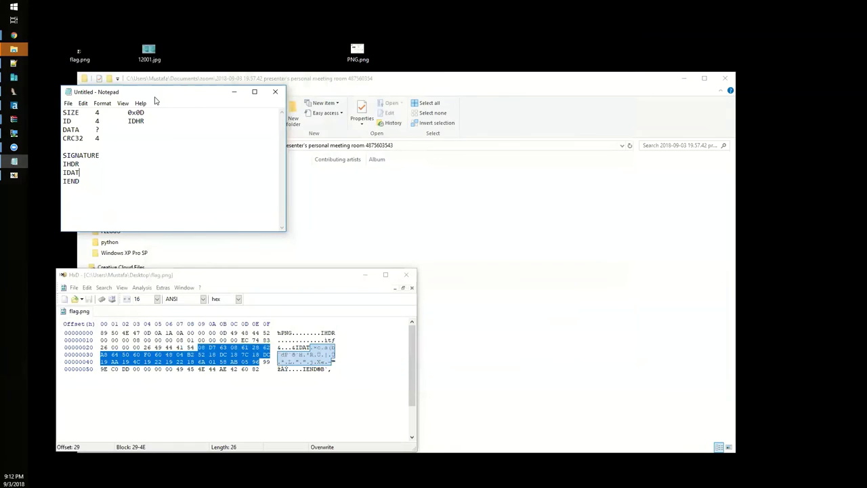
{"action": "double_click", "coordinate": [79, 53]}
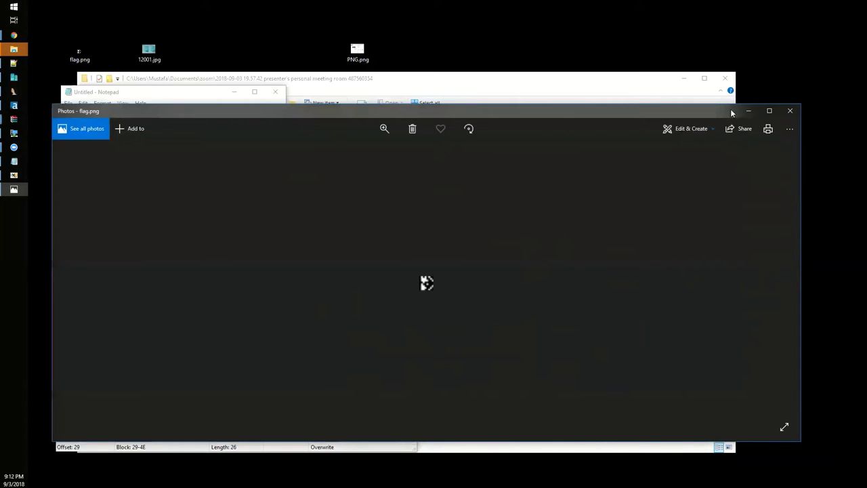
{"action": "left_click", "coordinate": [790, 110]}
{"action": "mouse_move", "coordinate": [14, 35]}
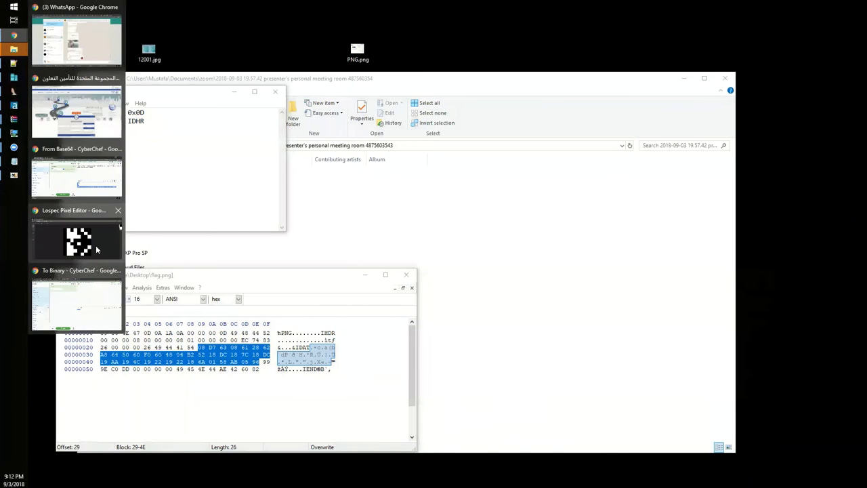
{"action": "left_click", "coordinate": [100, 239]}
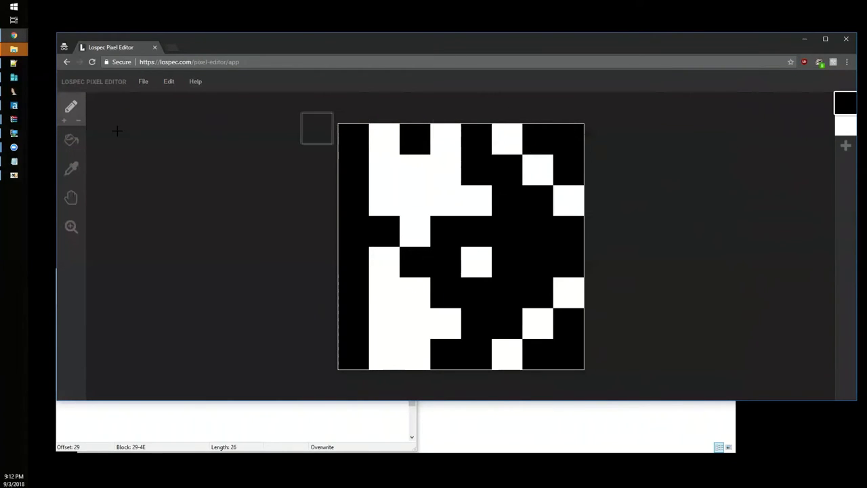
Switch back to the To Binary window in CyberChef and highlight the letter T in the input.
{"action": "mouse_move", "coordinate": [14, 35]}
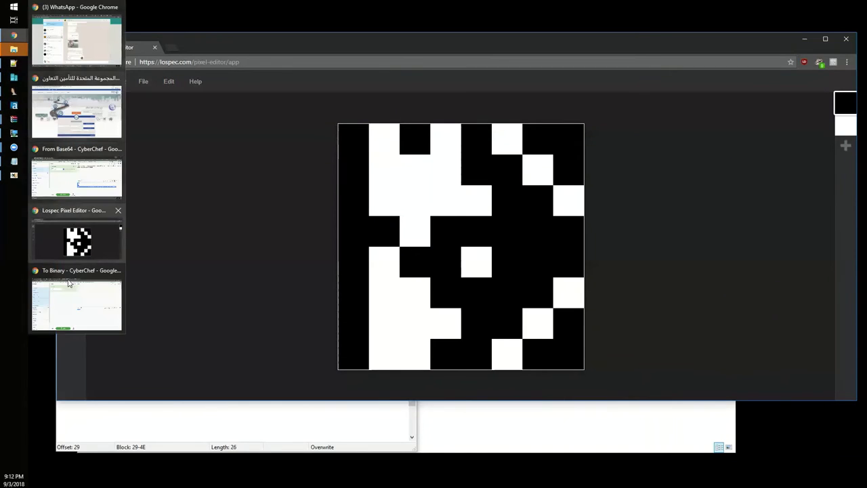
{"action": "left_click", "coordinate": [74, 298]}
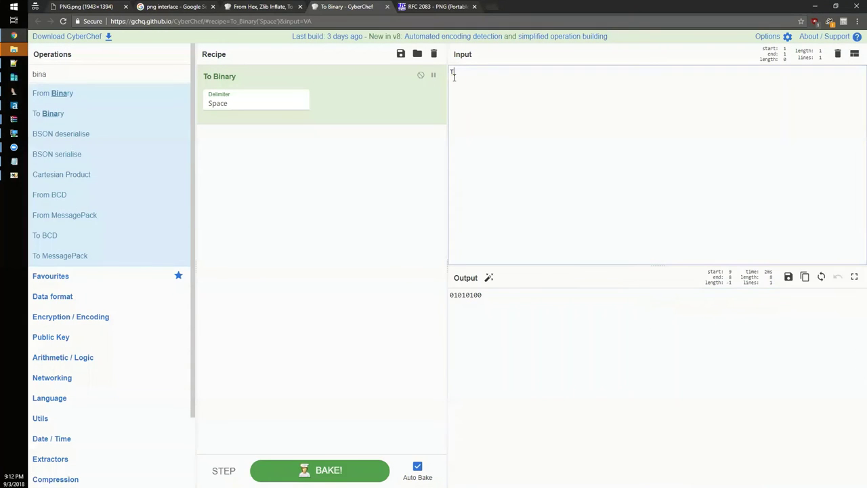
{"action": "left_click_drag", "start_coordinate": [445, 72], "coordinate": [515, 323]}
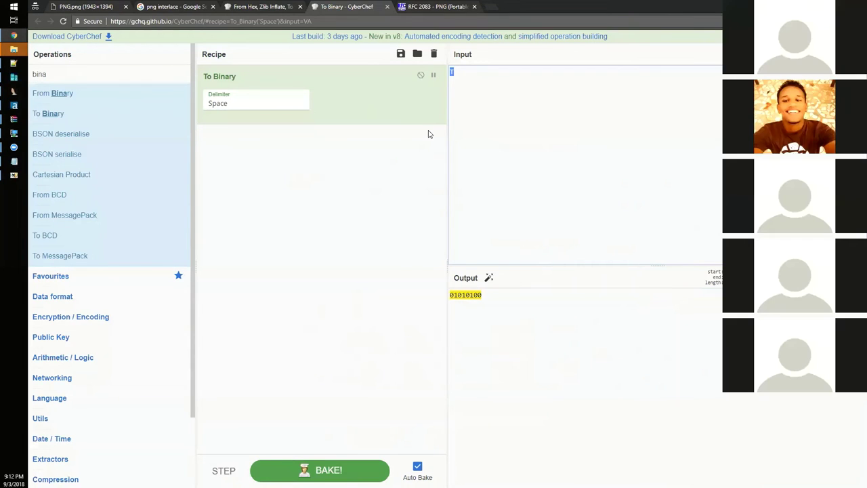
Revisit the hexdump recipe and the PNG diagram, ending back at the To Binary recipe.
{"action": "key", "text": "ctrl+shift+Tab"}
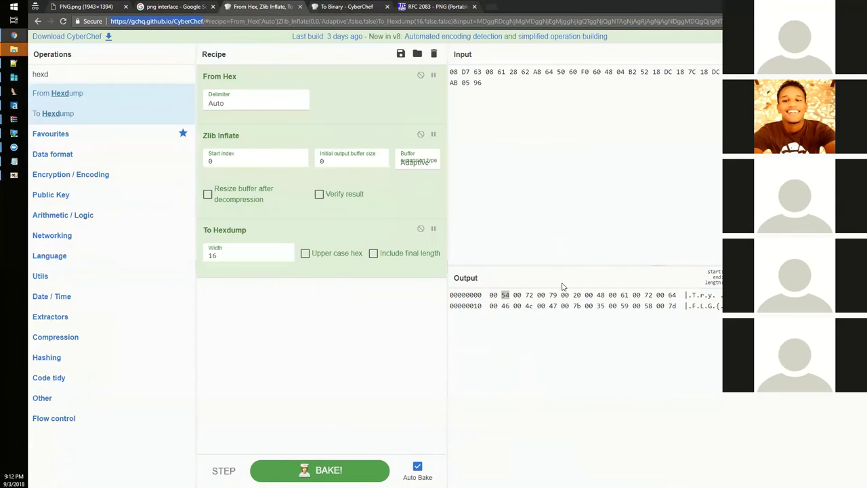
{"action": "key", "text": "ctrl+shift+Tab"}
{"action": "key", "text": "ctrl+shift+Tab"}
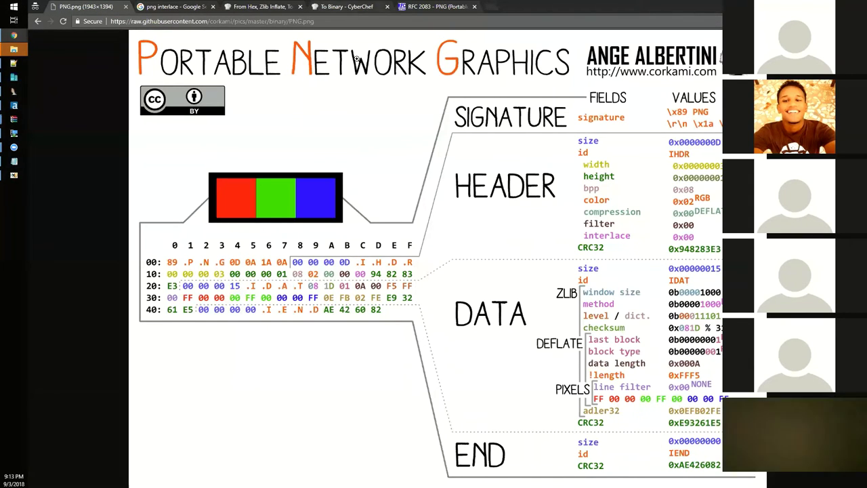
{"action": "key", "text": "ctrl+4"}
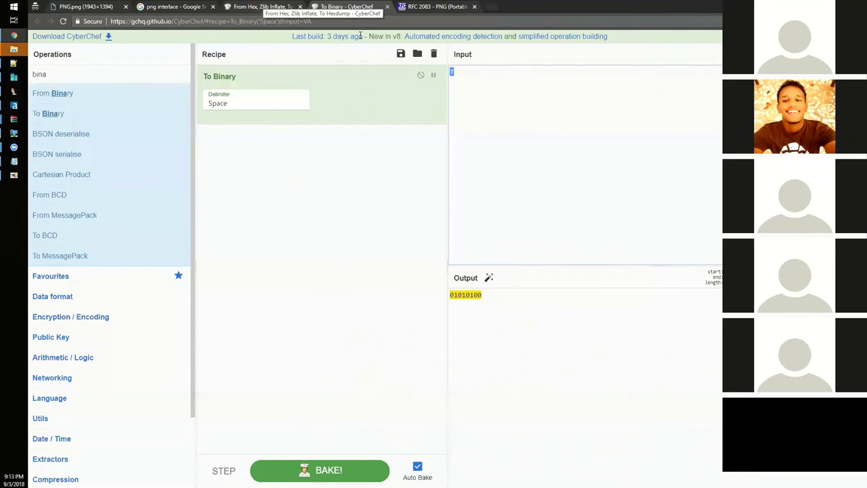
Go to the hexdump output and highlight the first row's bytes individually, from the leading 00 to the final 64.
{"action": "key", "text": "ctrl+3"}
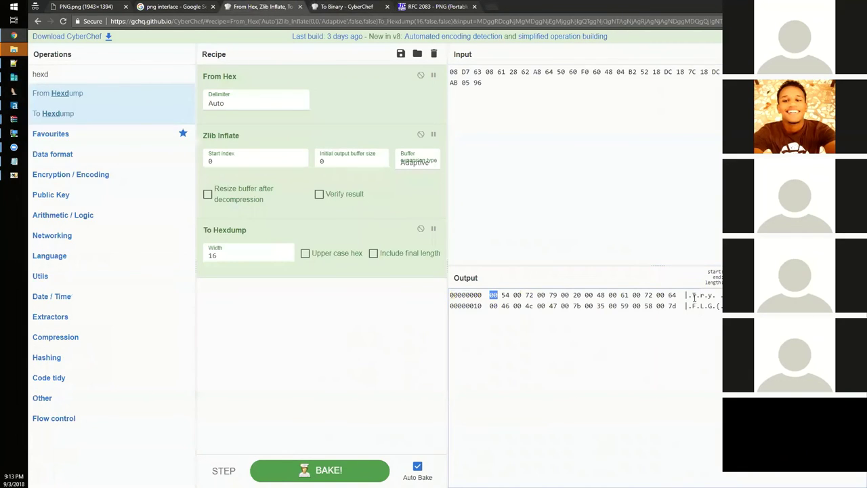
{"action": "double_click", "coordinate": [517, 295]}
{"action": "double_click", "coordinate": [529, 295]}
{"action": "double_click", "coordinate": [505, 295]}
{"action": "double_click", "coordinate": [529, 294]}
{"action": "double_click", "coordinate": [552, 294]}
{"action": "double_click", "coordinate": [577, 295]}
{"action": "double_click", "coordinate": [601, 294]}
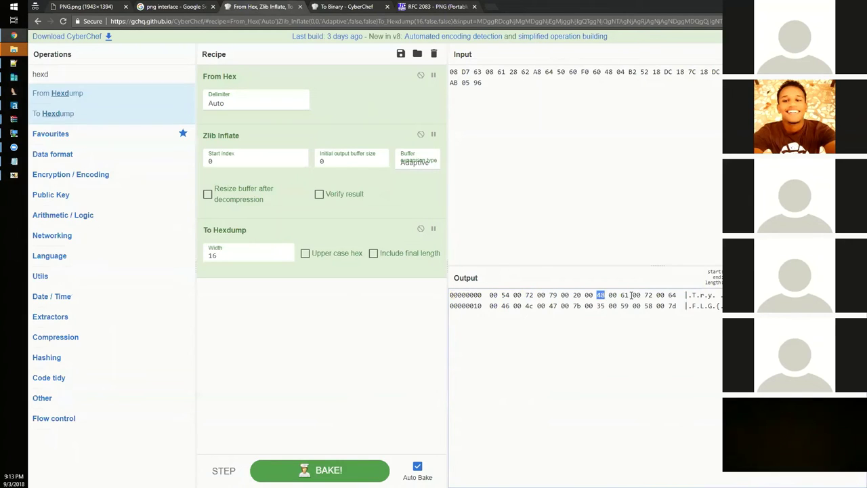
{"action": "left_click", "coordinate": [627, 295]}
{"action": "double_click", "coordinate": [627, 294]}
{"action": "double_click", "coordinate": [648, 294]}
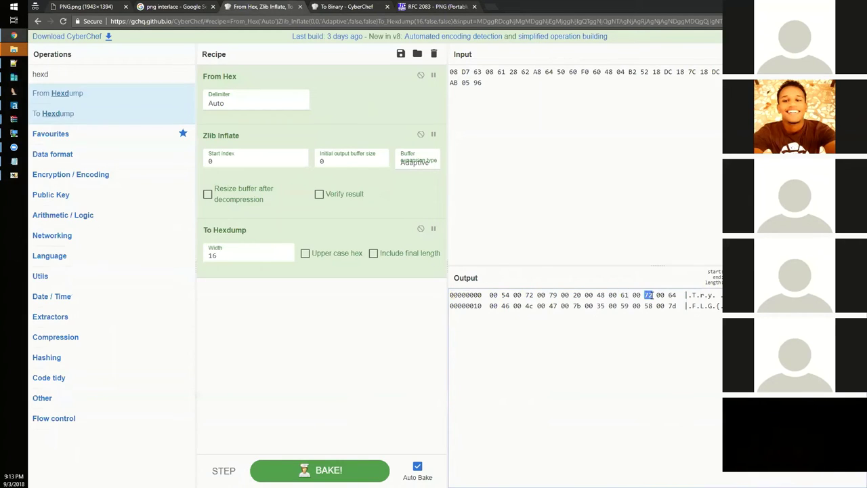
{"action": "double_click", "coordinate": [671, 295]}
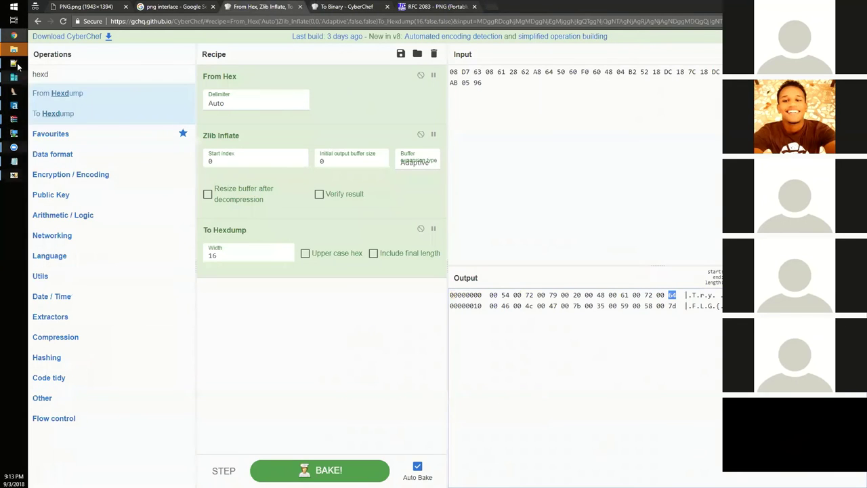
Switch to the enlarged pixel drawing in Lospec Pixel Editor and paint its first two pixel columns entirely red.
{"action": "mouse_move", "coordinate": [17, 39]}
{"action": "left_click", "coordinate": [74, 237]}
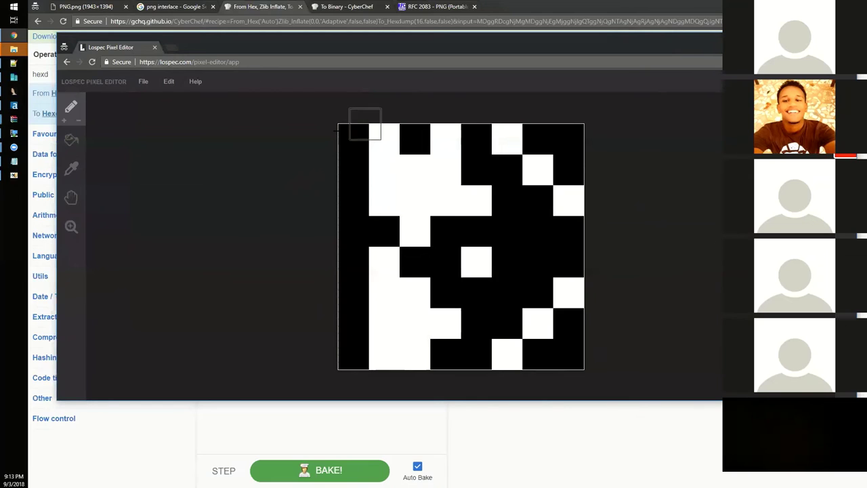
{"action": "left_click_drag", "start_coordinate": [355, 139], "coordinate": [353, 359]}
{"action": "left_click_drag", "start_coordinate": [384, 138], "coordinate": [384, 359]}
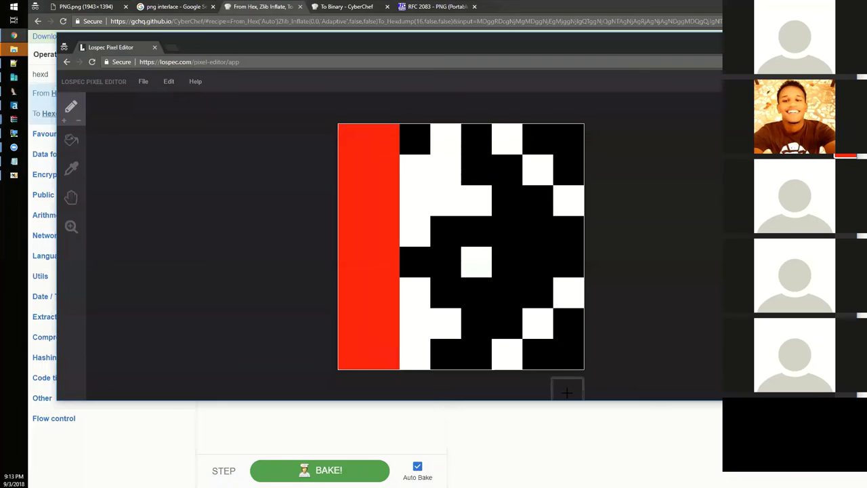
Return to the hexdump output in CyberChef and highlight the first row's ASCII text, .T.r.y. .H.a.r.d.
{"action": "left_click", "coordinate": [512, 456]}
{"action": "left_click_drag", "start_coordinate": [694, 294], "coordinate": [756, 296]}
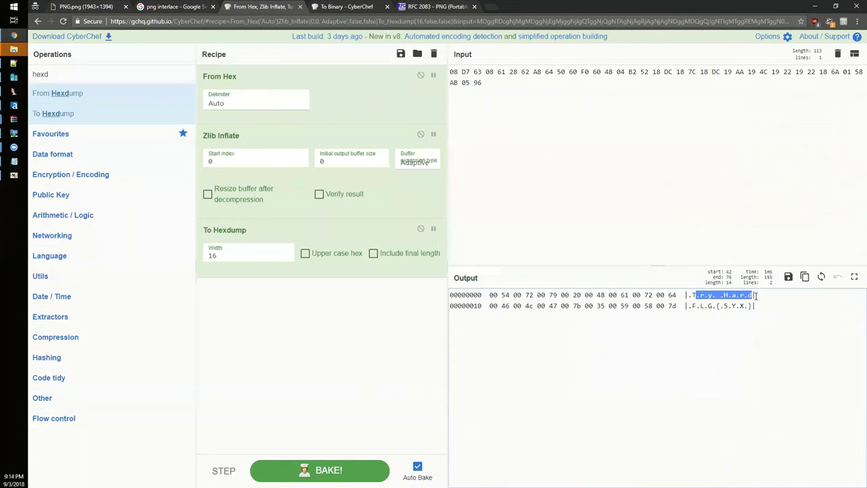
{"action": "left_click_drag", "start_coordinate": [755, 295], "coordinate": [684, 295]}
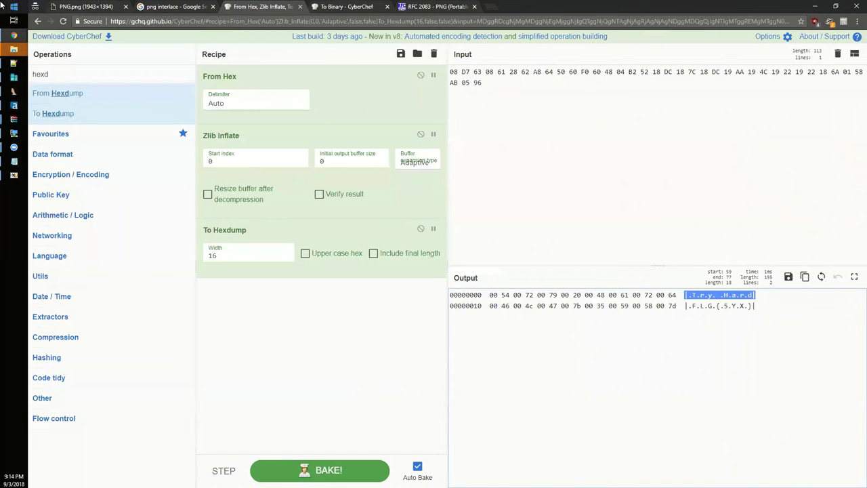
Revisit the PNG diagram and the To Binary recipe, ending back at the hexdump recipe.
{"action": "left_click", "coordinate": [87, 6]}
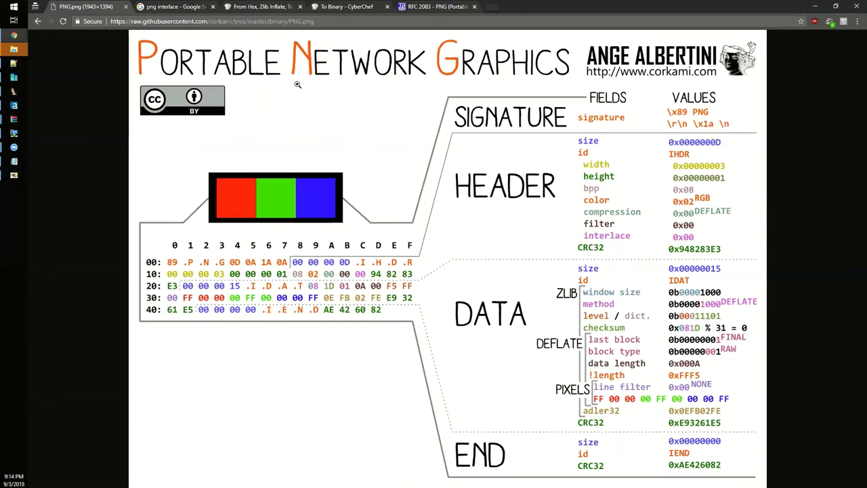
{"action": "left_click", "coordinate": [345, 6]}
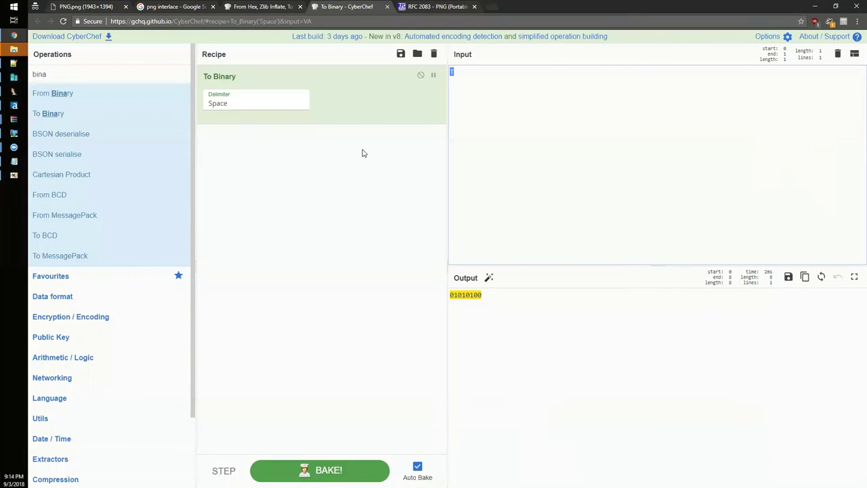
{"action": "key", "text": "ctrl+shift+Tab"}
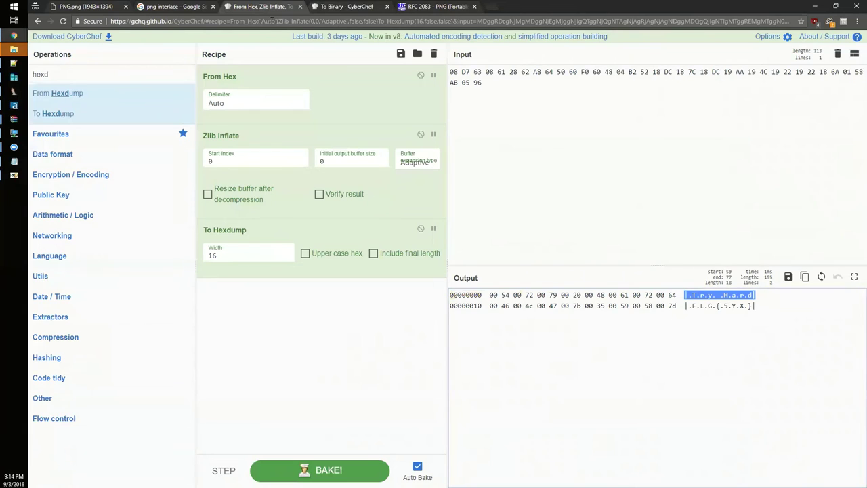
Switch to flag.png in HxD and highlight the image height bytes 00 00 00 08 at offsets 14 to 17.
{"action": "left_click", "coordinate": [13, 175]}
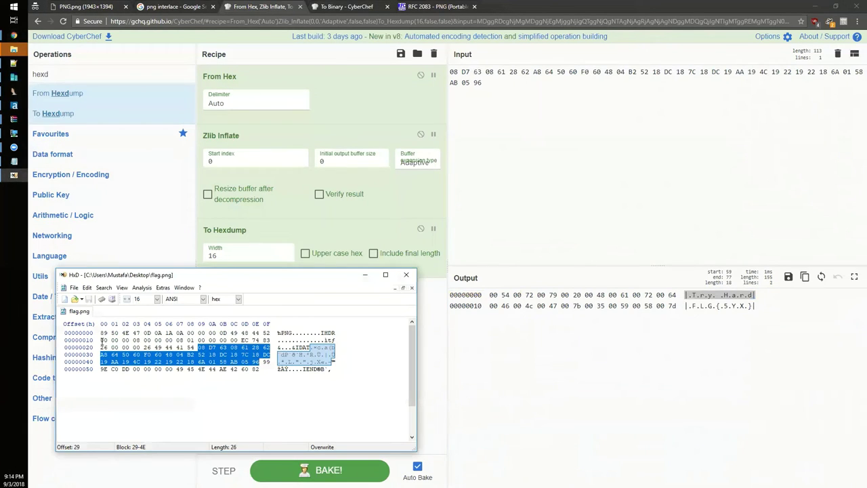
{"action": "left_click_drag", "start_coordinate": [101, 340], "coordinate": [184, 340]}
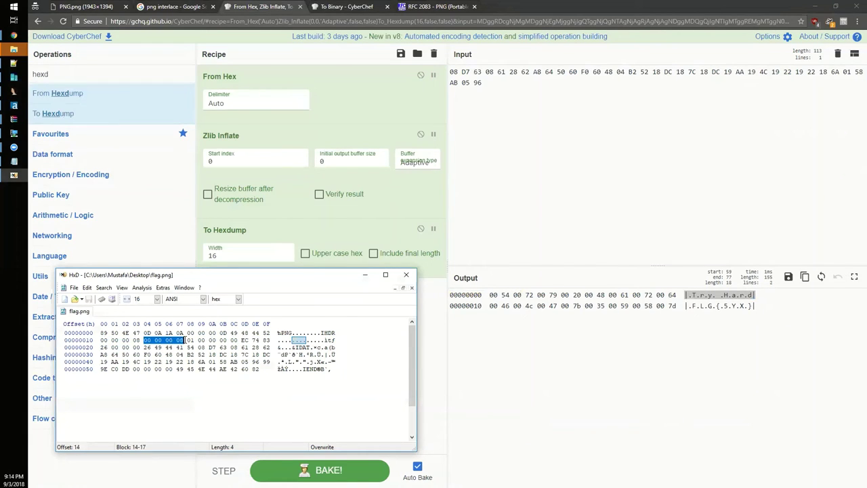
{"action": "left_click", "coordinate": [181, 340]}
Return to the hexdump output in CyberChef and highlight the second row's bytes one at a time, plus its ASCII text .F.L.G.{.5.Y.X.}.
{"action": "left_click_drag", "start_coordinate": [694, 294], "coordinate": [737, 295]}
{"action": "left_click", "coordinate": [755, 295]}
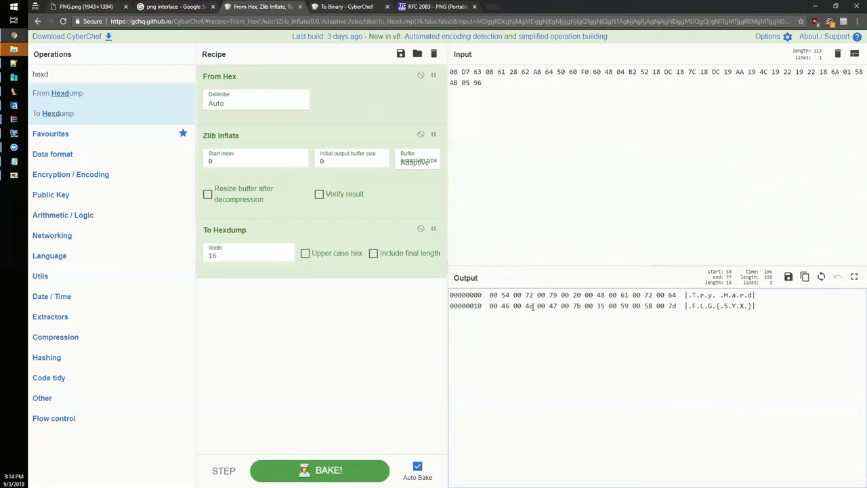
{"action": "key", "text": "shift+Right"}
{"action": "key", "text": "shift+Right"}
{"action": "key", "text": "Right"}
{"action": "key", "text": "Right"}
{"action": "key", "text": "shift+Right"}
{"action": "key", "text": "shift+Right"}
{"action": "key", "text": "Right"}
{"action": "key", "text": "Right"}
{"action": "key", "text": "shift+Right"}
{"action": "key", "text": "shift+Right"}
{"action": "key", "text": "Right"}
{"action": "key", "text": "Right"}
{"action": "key", "text": "shift+Right"}
{"action": "key", "text": "shift+Right"}
{"action": "key", "text": "Right"}
{"action": "key", "text": "Right"}
{"action": "key", "text": "shift+Right"}
{"action": "key", "text": "shift+Right"}
{"action": "left_click", "coordinate": [551, 307]}
{"action": "left_click_drag", "start_coordinate": [753, 306], "coordinate": [688, 306]}
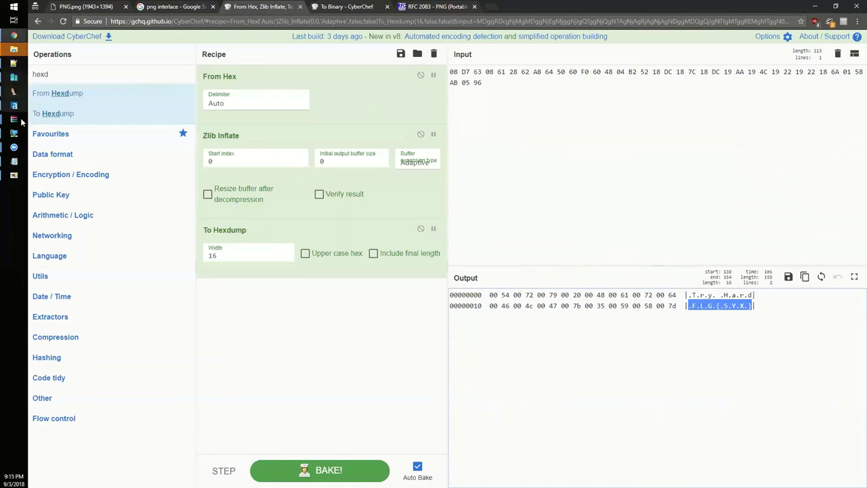
In HxD, highlight the IDAT chunk of flag.png and its compressed data from 08 D7 through 05 96.
{"action": "left_click", "coordinate": [13, 175]}
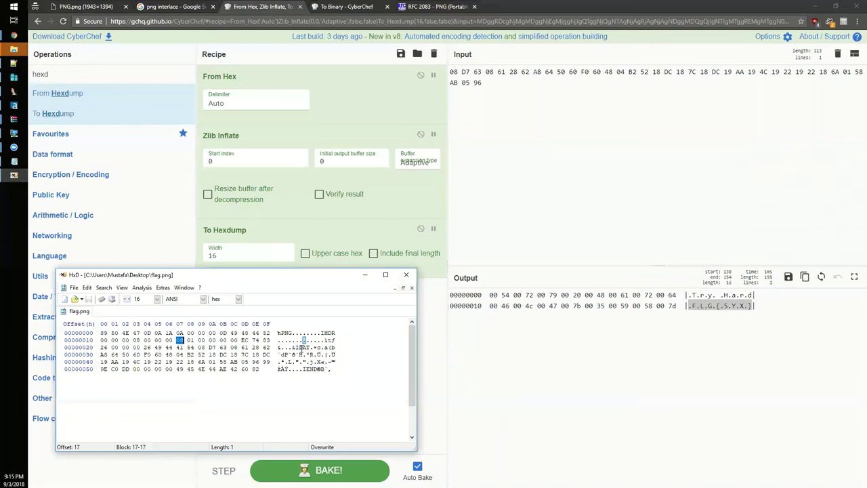
{"action": "left_click_drag", "start_coordinate": [295, 347], "coordinate": [310, 354]}
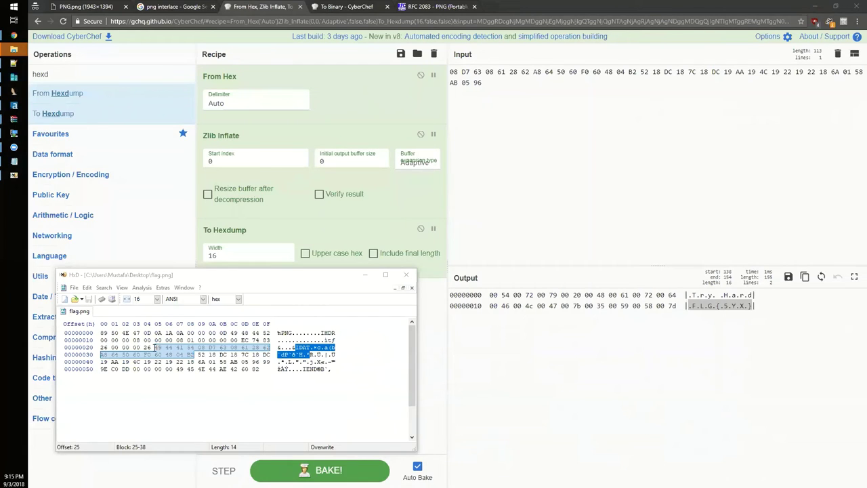
{"action": "left_click", "coordinate": [162, 348]}
{"action": "left_click_drag", "start_coordinate": [158, 347], "coordinate": [261, 363]}
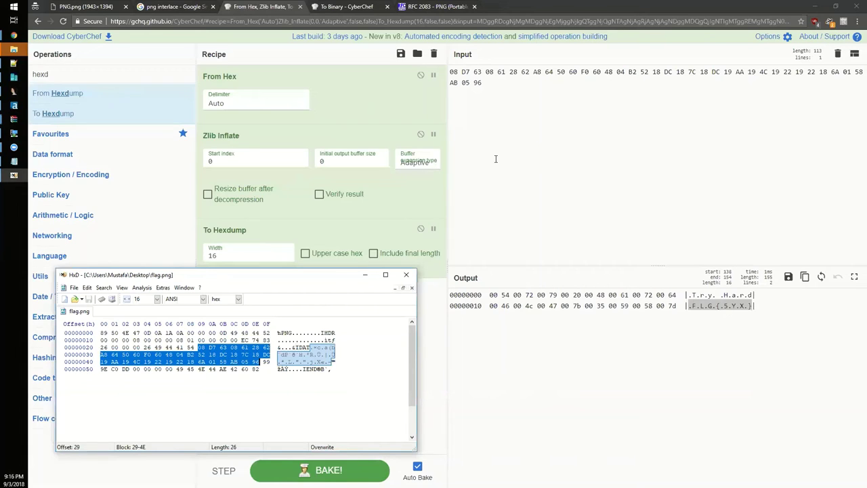
Switch back to CyberChef and disable the To Hexdump and Zlib Inflate operations in the recipe.
{"action": "key", "text": "alt+Tab"}
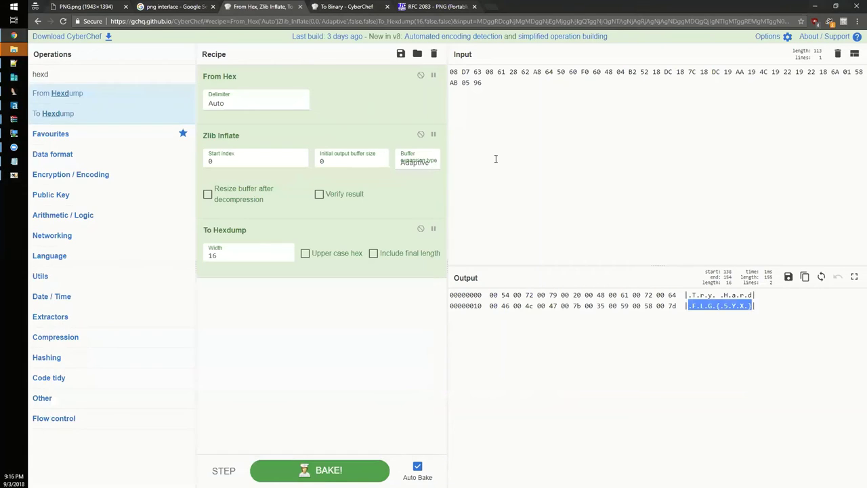
{"action": "left_click", "coordinate": [421, 229]}
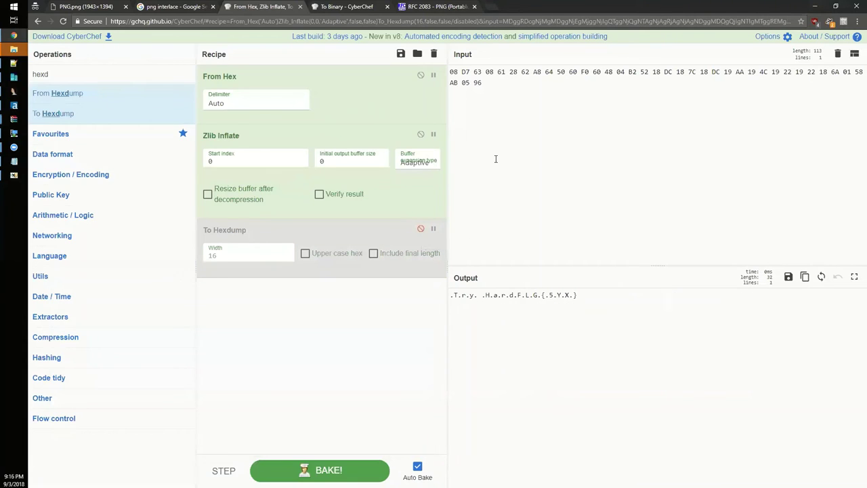
{"action": "left_click", "coordinate": [420, 134]}
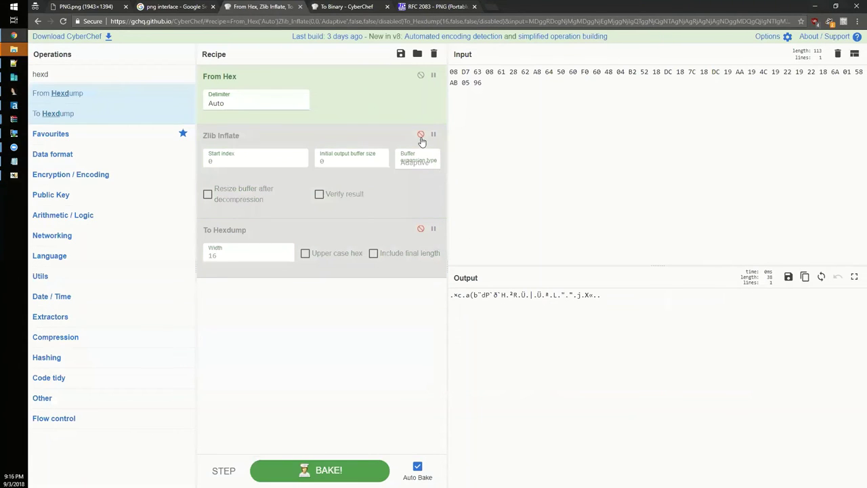
Check the PNG diagram, search Google for binwalk in a separate browser tab, and open the ReFirmLabs/binwalk GitHub repository.
{"action": "left_click", "coordinate": [86, 6]}
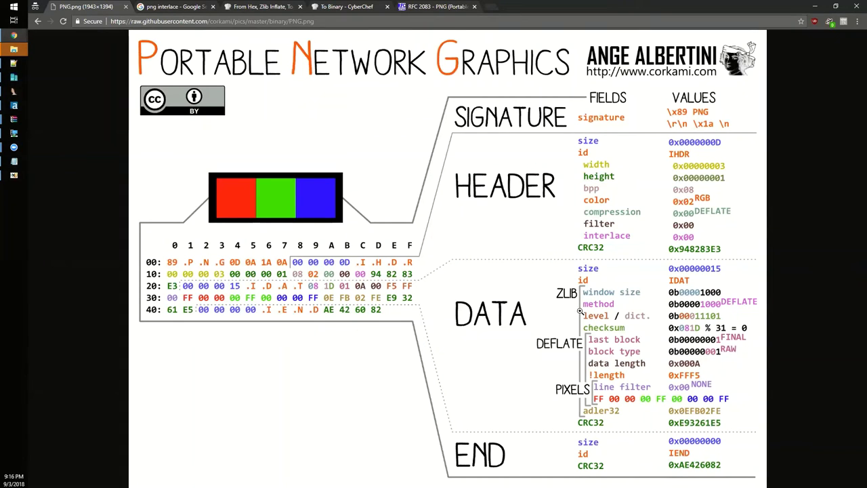
{"action": "left_click", "coordinate": [492, 6]}
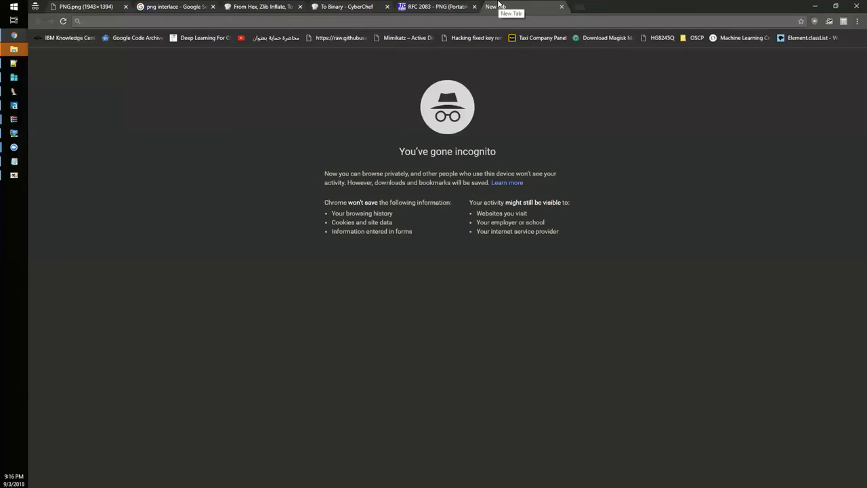
{"action": "type", "text": "binwalk"}
{"action": "key", "text": "Return"}
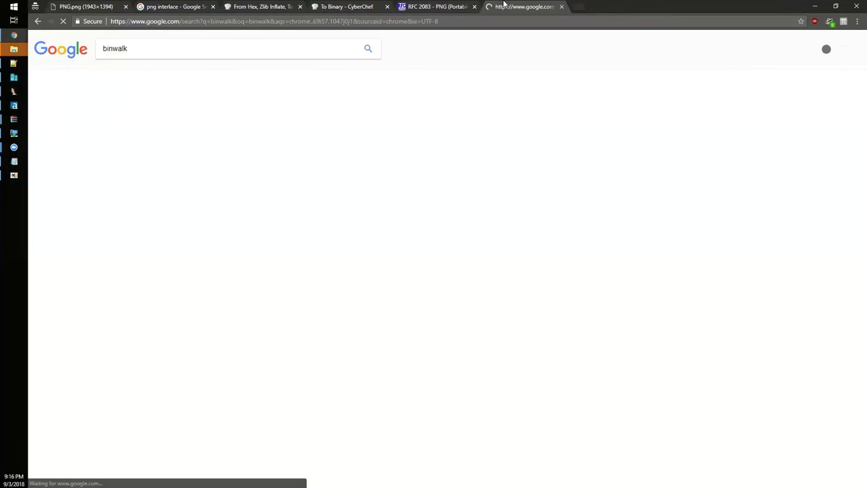
{"action": "left_click", "coordinate": [146, 116]}
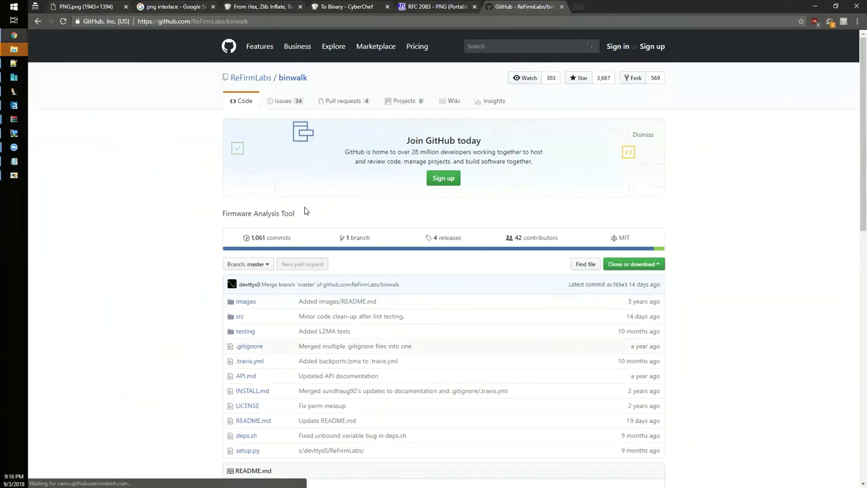
Browse the binwalk repository's source folders to src/binwalk/magic.
{"action": "left_click", "coordinate": [240, 316]}
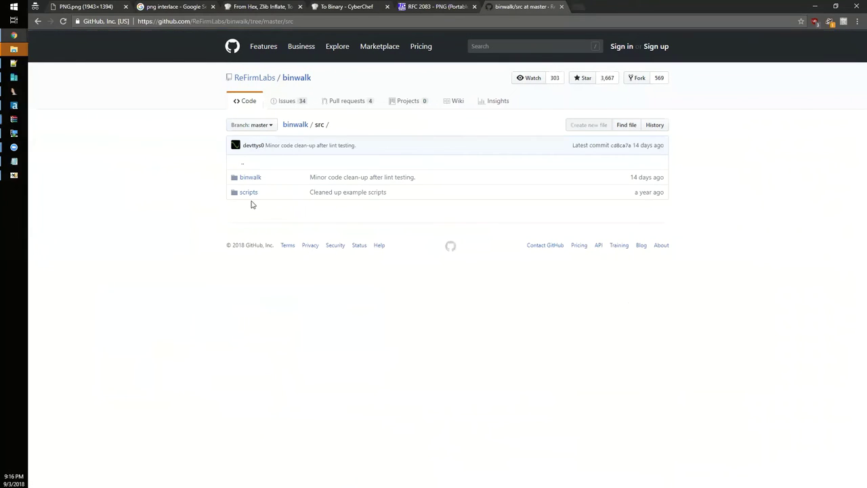
{"action": "left_click", "coordinate": [251, 192]}
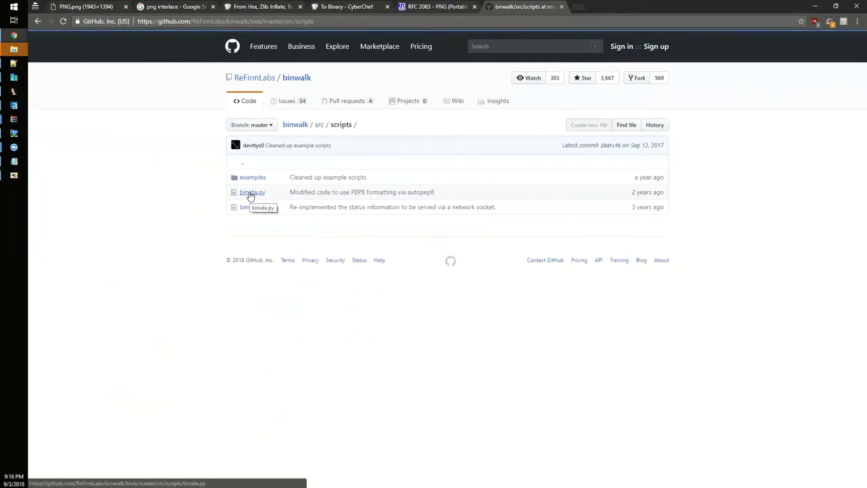
{"action": "key", "text": "alt+Left"}
{"action": "left_click", "coordinate": [244, 178]}
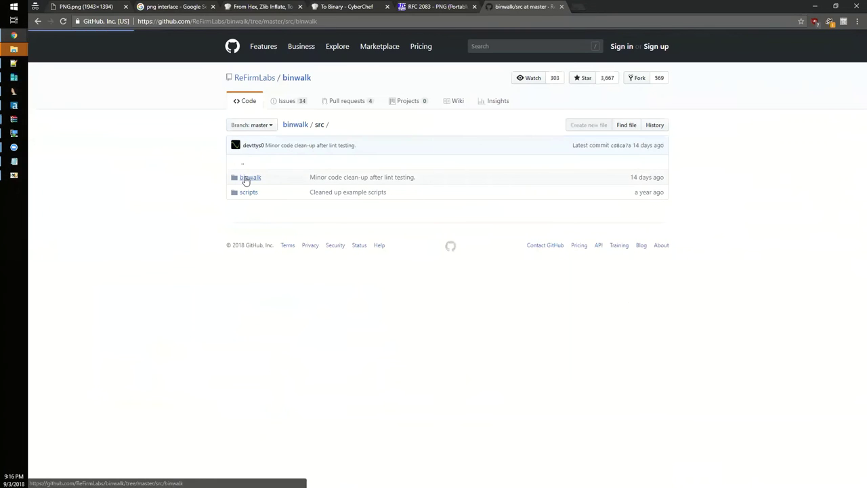
{"action": "left_click", "coordinate": [247, 210]}
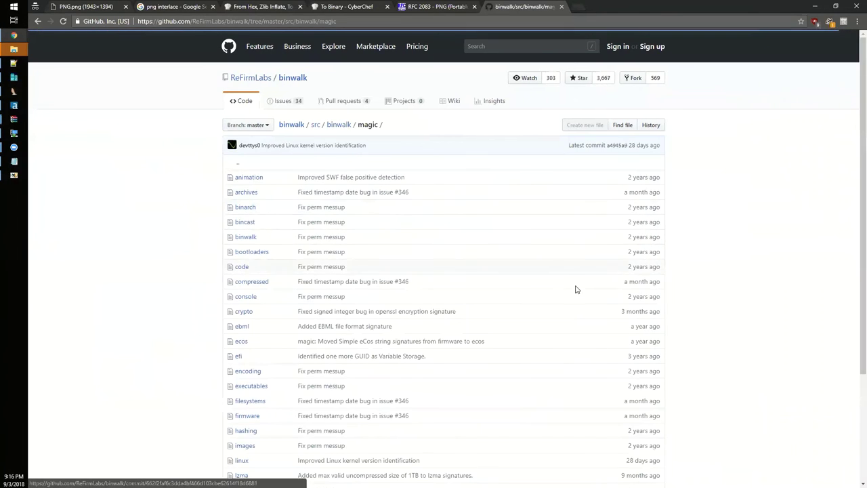
Open the compressed signature file in the magic folder and highlight 0x7801 in the Zlib header, no compression entry.
{"action": "scroll", "coordinate": [575, 286], "scroll_direction": "down", "scroll_amount": 1}
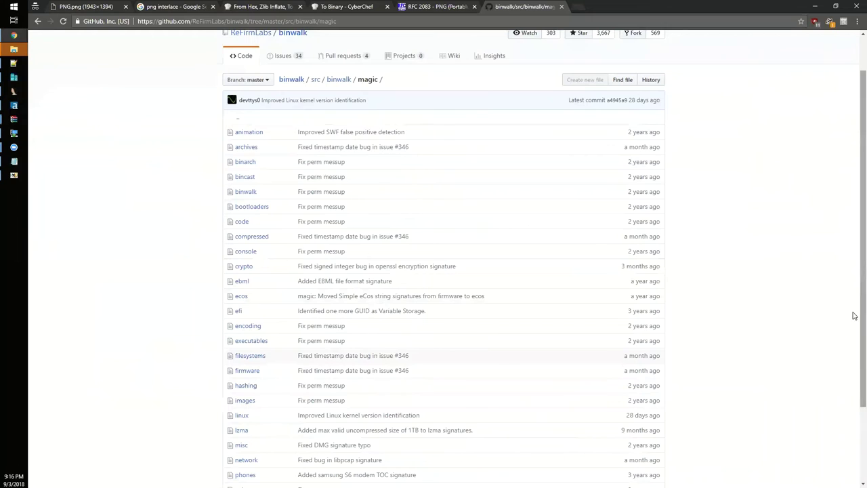
{"action": "left_click_drag", "start_coordinate": [854, 318], "coordinate": [855, 375]}
{"action": "left_click", "coordinate": [254, 160]}
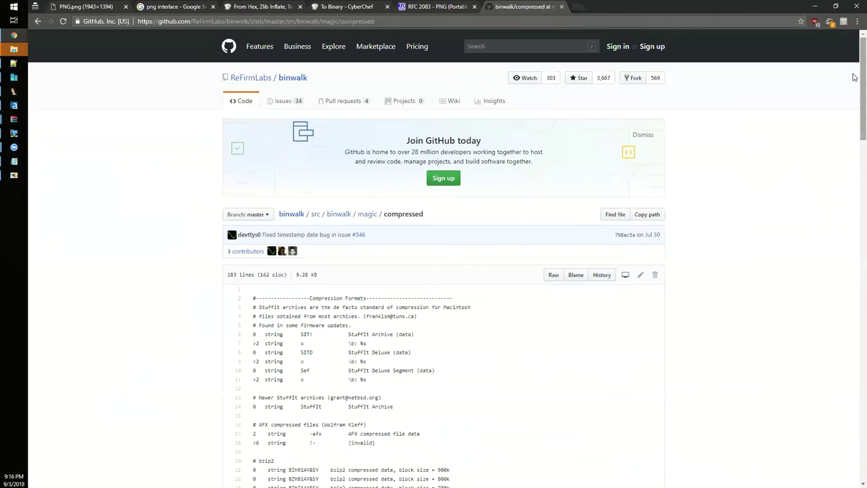
{"action": "left_click_drag", "start_coordinate": [855, 77], "coordinate": [843, 442]}
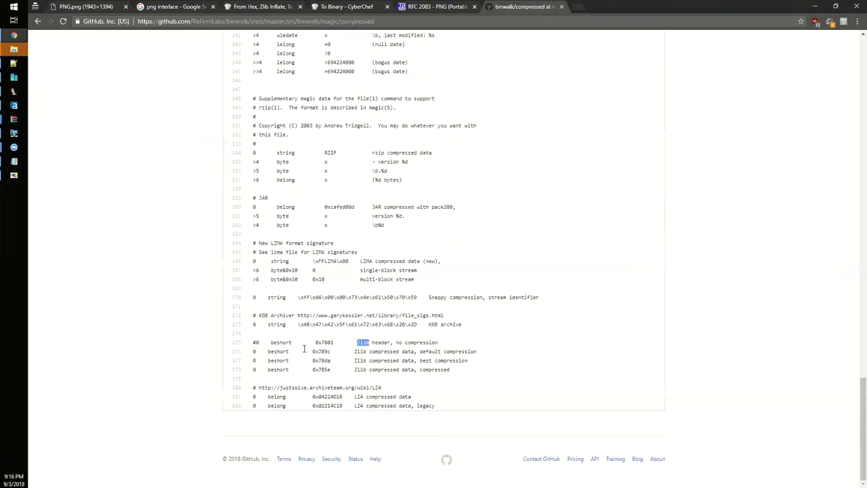
{"action": "double_click", "coordinate": [324, 342]}
Compare the Zlib header signature with the IDAT bytes in the PNG diagram, ending back at the compressed signature file.
{"action": "left_click", "coordinate": [103, 6]}
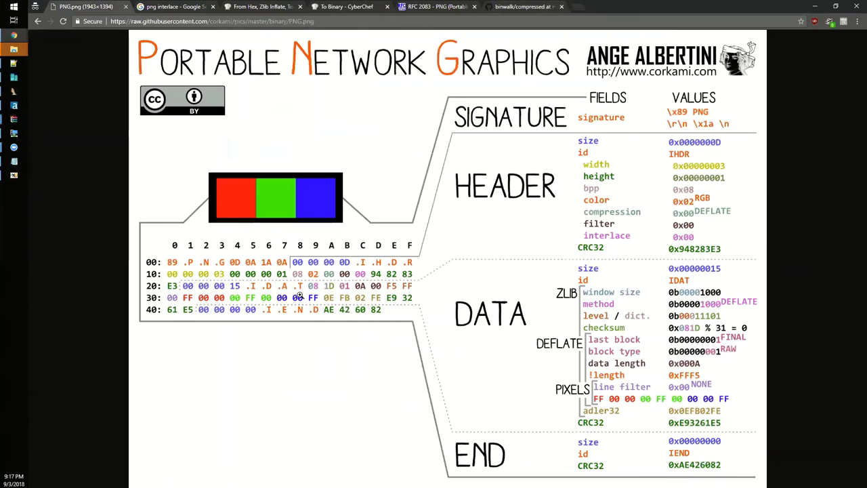
{"action": "left_click", "coordinate": [504, 6]}
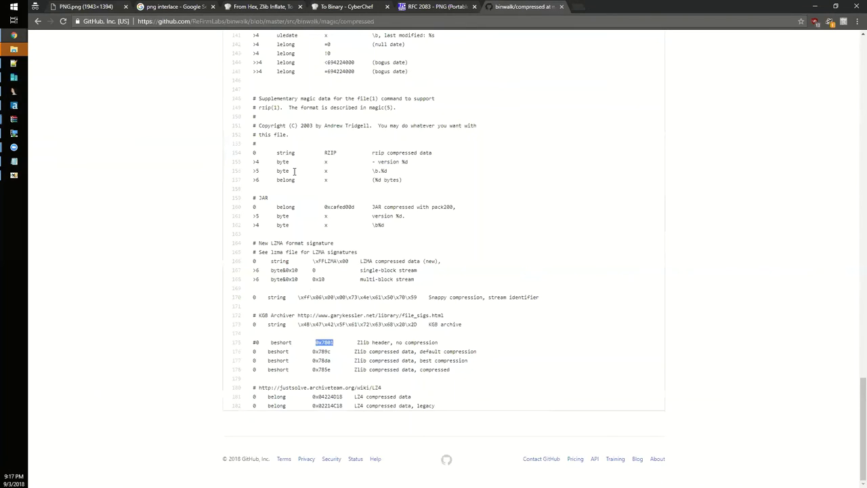
{"action": "left_click", "coordinate": [100, 6]}
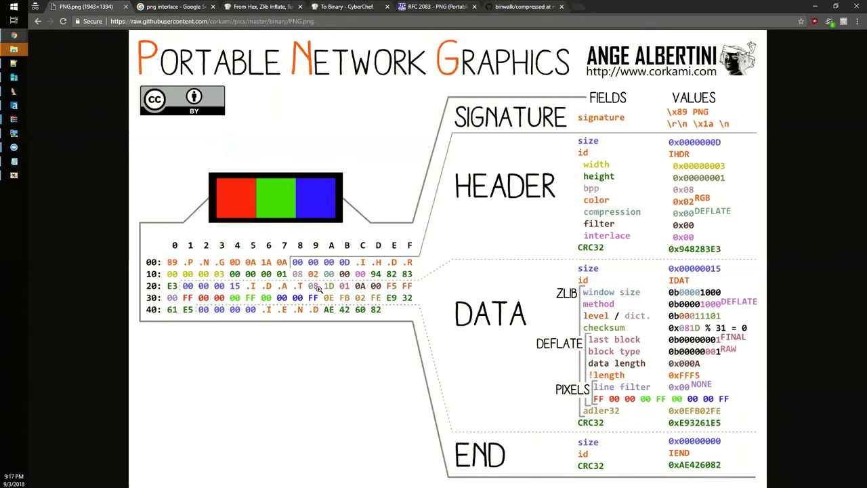
{"action": "left_click", "coordinate": [509, 5]}
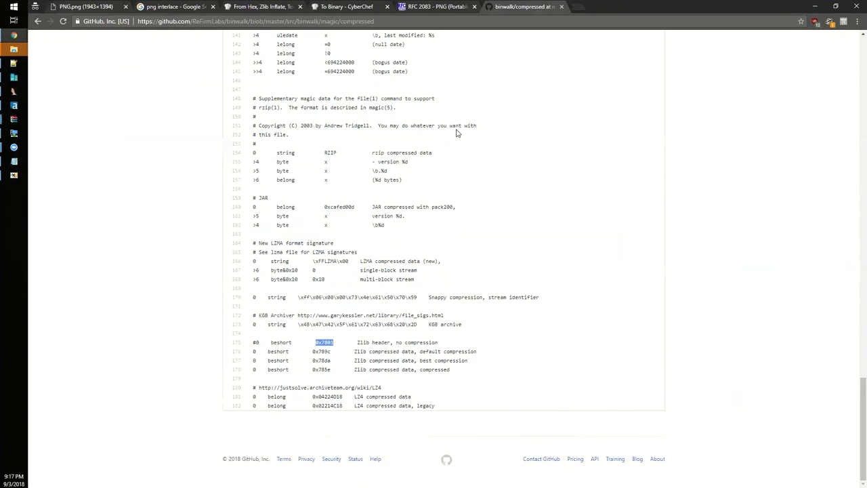
Highlight the three Zlib compressed data entries, the values 0x789c and 0x78da, and the whole default compression line.
{"action": "left_click_drag", "start_coordinate": [450, 369], "coordinate": [256, 351]}
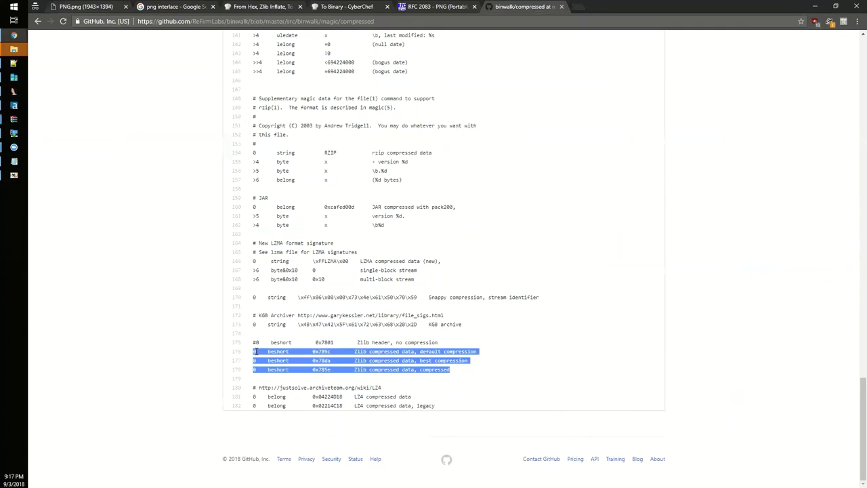
{"action": "double_click", "coordinate": [320, 351]}
{"action": "double_click", "coordinate": [323, 360]}
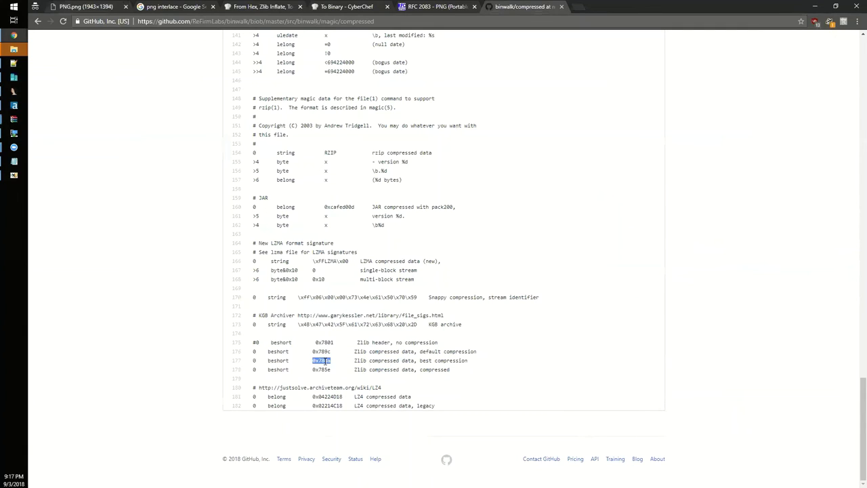
{"action": "left_click", "coordinate": [325, 362]}
{"action": "triple_click", "coordinate": [430, 351]}
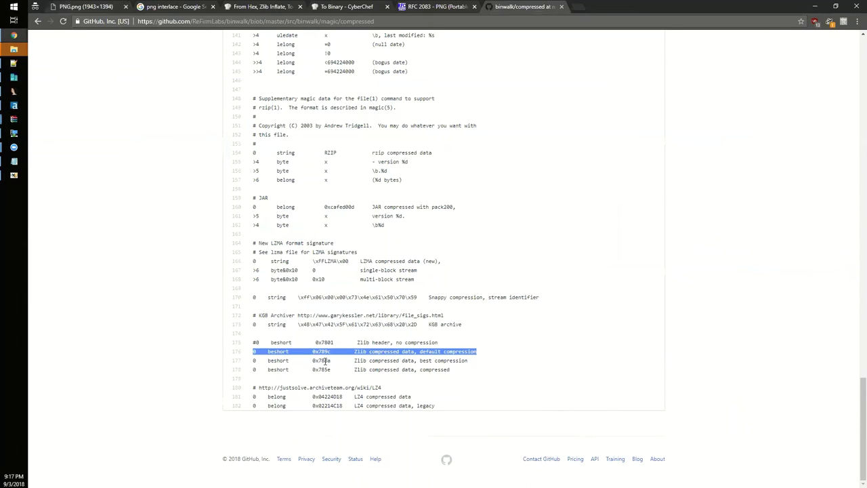
Highlight 0x7801 in the Zlib header, no compression entry and compare it with the Zlib fields in the PNG diagram.
{"action": "left_click_drag", "start_coordinate": [333, 343], "coordinate": [321, 343]}
{"action": "left_click", "coordinate": [94, 6]}
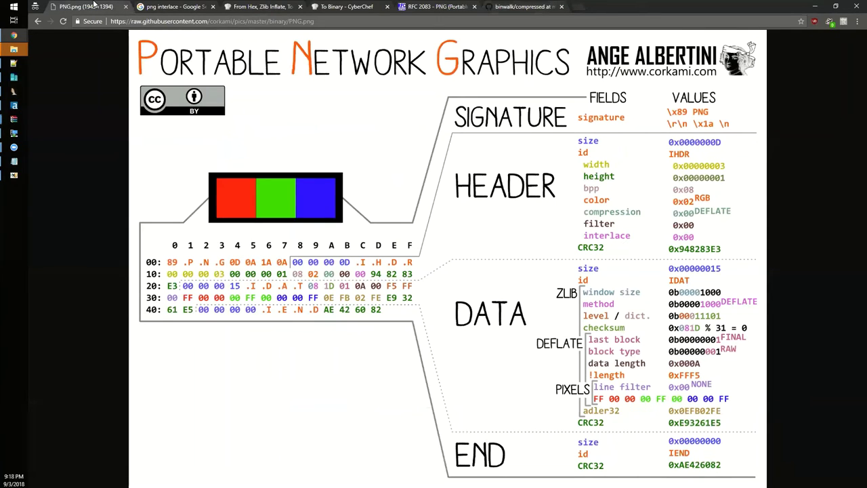
{"action": "left_click", "coordinate": [507, 6]}
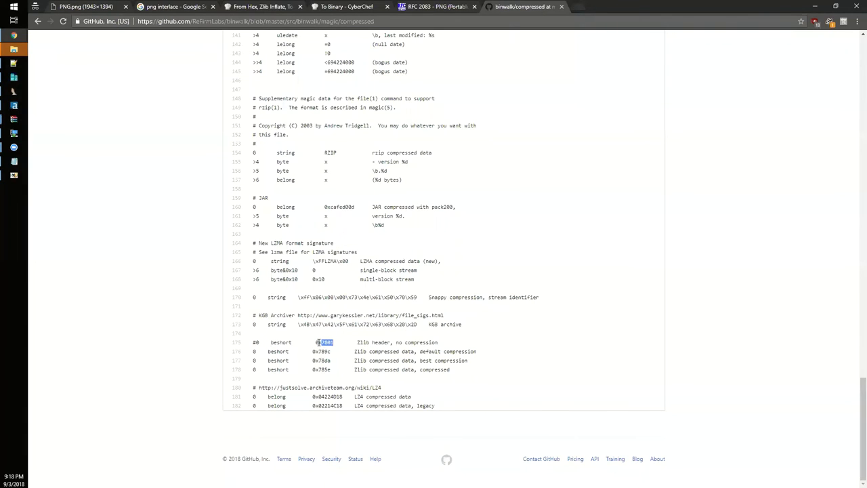
{"action": "double_click", "coordinate": [324, 342]}
Re-enable To Hexdump in the From Hex recipe for the PNG data and highlight the header bytes 08 d7 in the output.
{"action": "key", "text": "ctrl+4"}
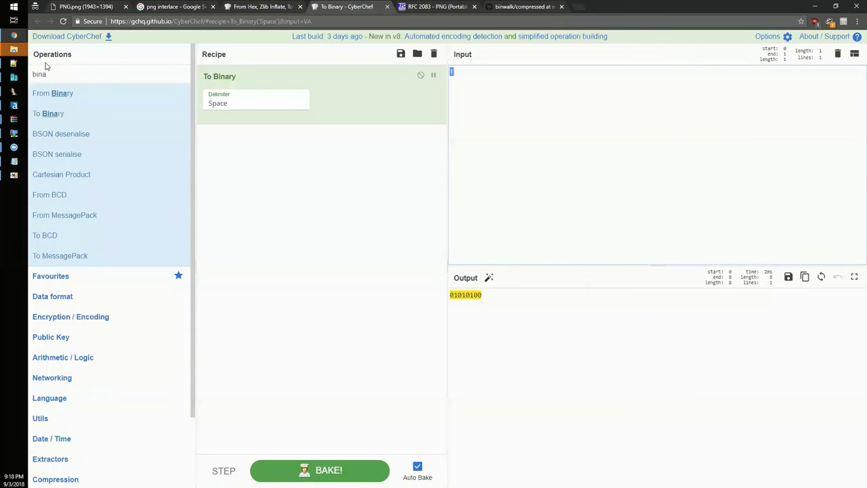
{"action": "key", "text": "ctrl+3"}
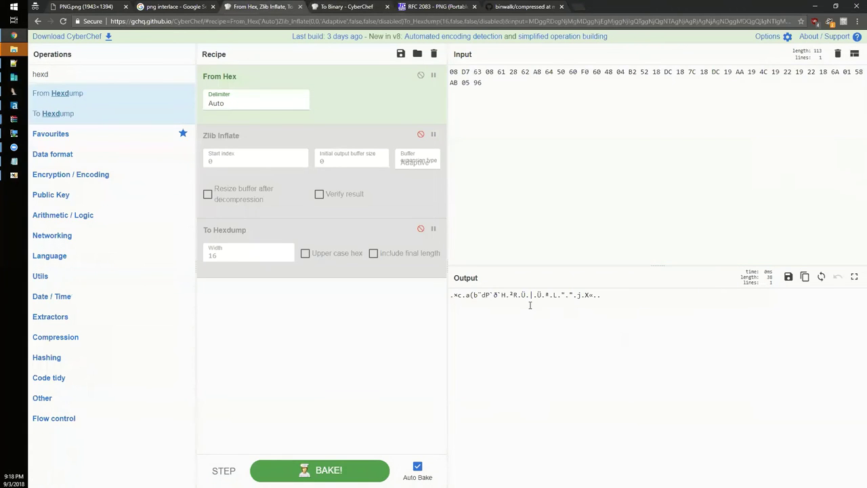
{"action": "key", "text": "shift+Right"}
{"action": "key", "text": "shift+Right"}
{"action": "key", "text": "shift+Right"}
{"action": "key", "text": "shift+Right"}
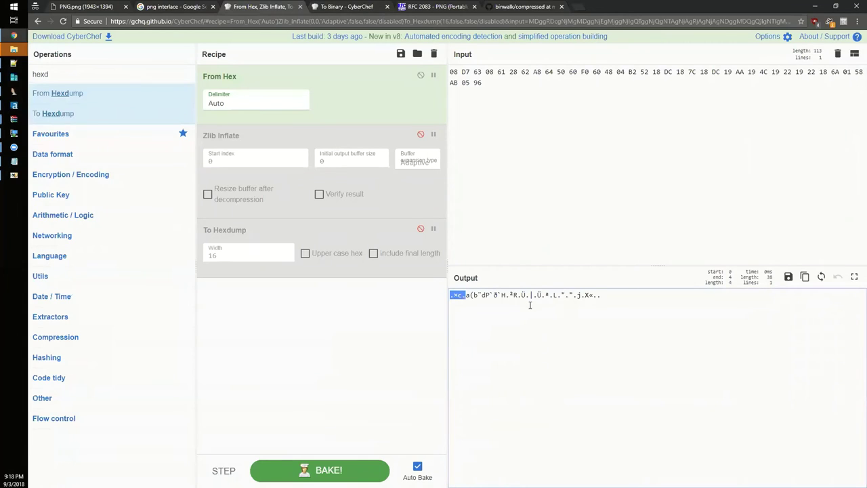
{"action": "double_click", "coordinate": [106, 76]}
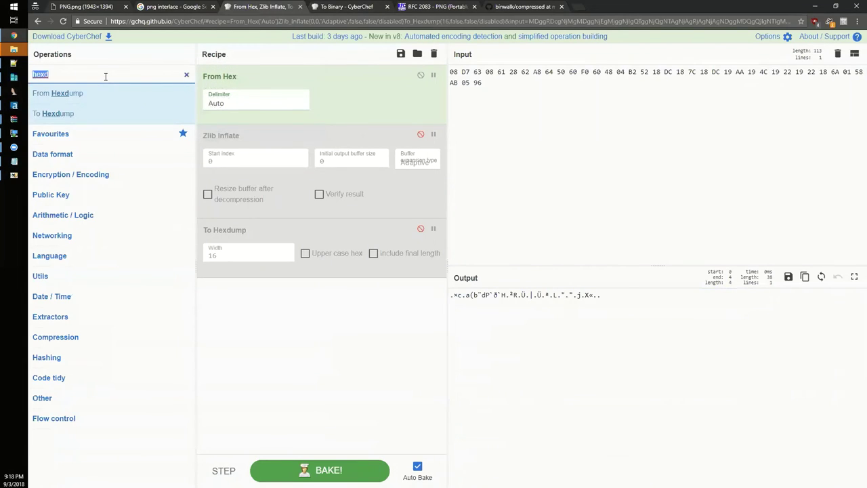
{"action": "key", "text": "ctrl+alt+3"}
{"action": "key", "text": "ctrl+alt+d"}
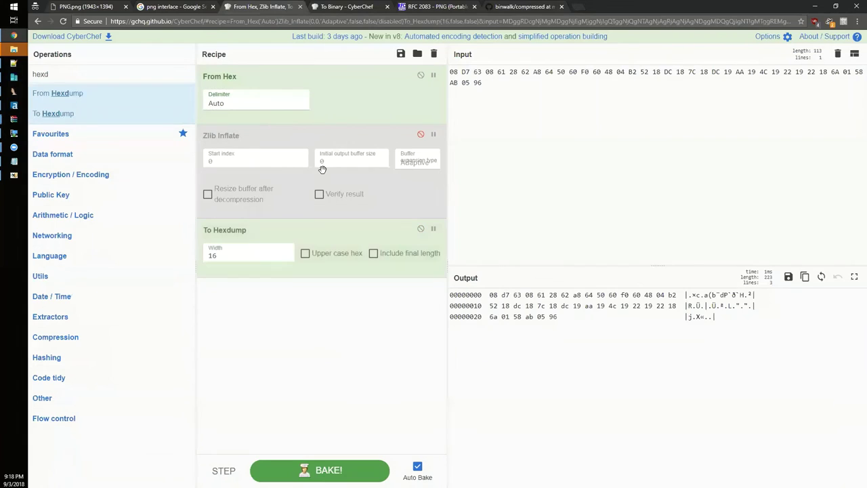
{"action": "left_click_drag", "start_coordinate": [489, 295], "coordinate": [509, 295]}
Compare the 08 d7 bytes with binwalk's Zlib signatures and the PNG diagram, ending back at the compressed signature file.
{"action": "left_click", "coordinate": [494, 5]}
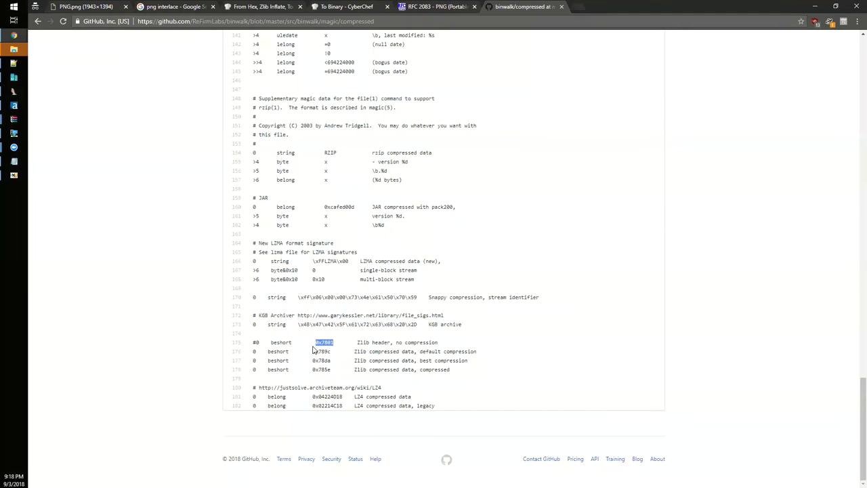
{"action": "left_click_drag", "start_coordinate": [318, 350], "coordinate": [471, 360]}
{"action": "left_click", "coordinate": [263, 6]}
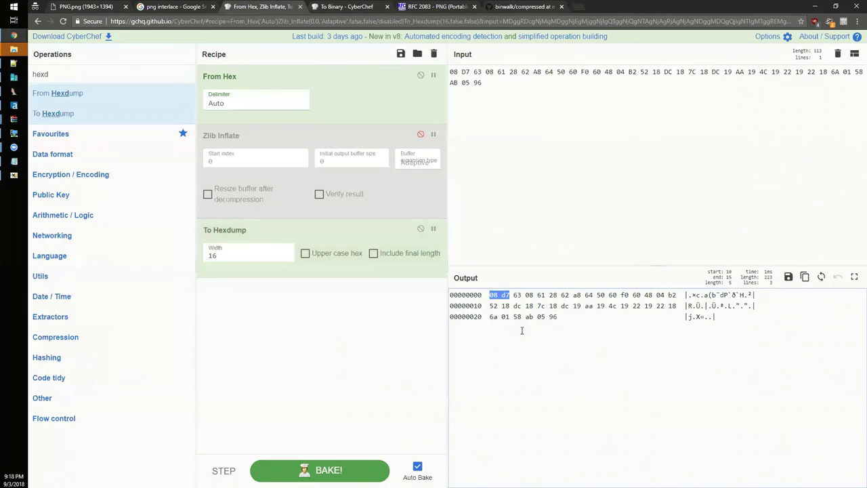
{"action": "left_click", "coordinate": [76, 5]}
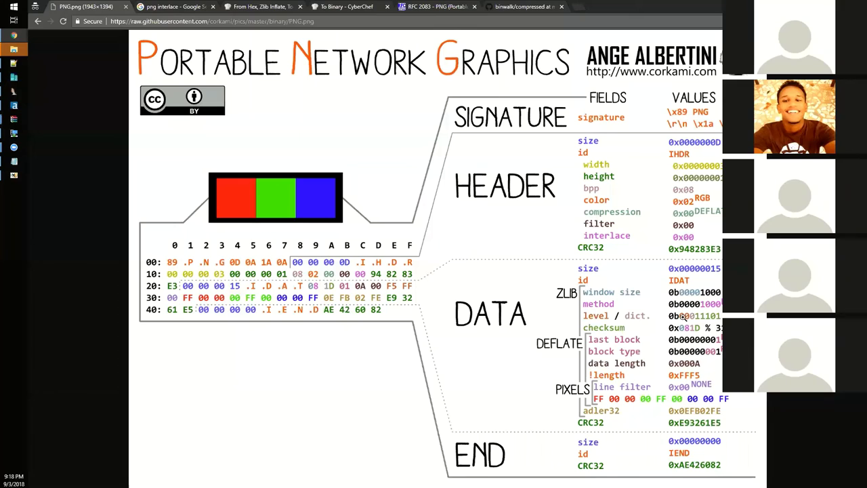
{"action": "left_click", "coordinate": [525, 7]}
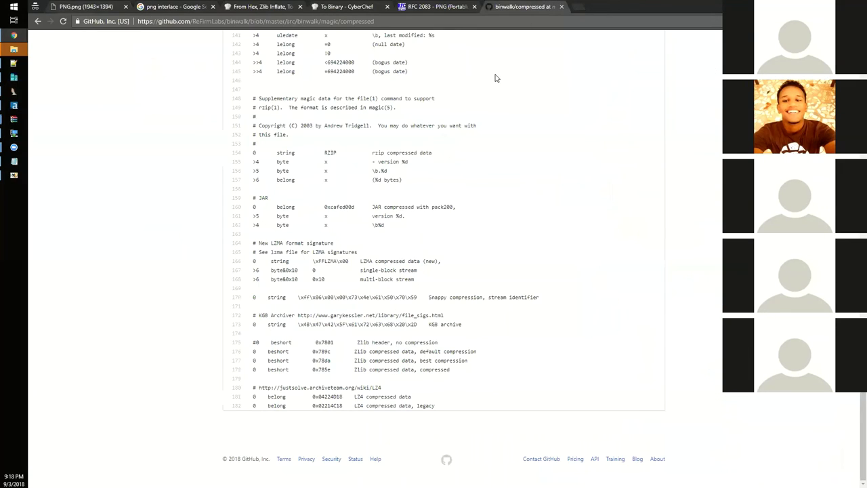
Highlight the three Zlib compressed data entries and check them against the window size and method fields in the PNG diagram.
{"action": "left_click_drag", "start_coordinate": [449, 369], "coordinate": [264, 350]}
{"action": "left_click", "coordinate": [265, 350]}
{"action": "left_click_drag", "start_coordinate": [450, 369], "coordinate": [264, 350]}
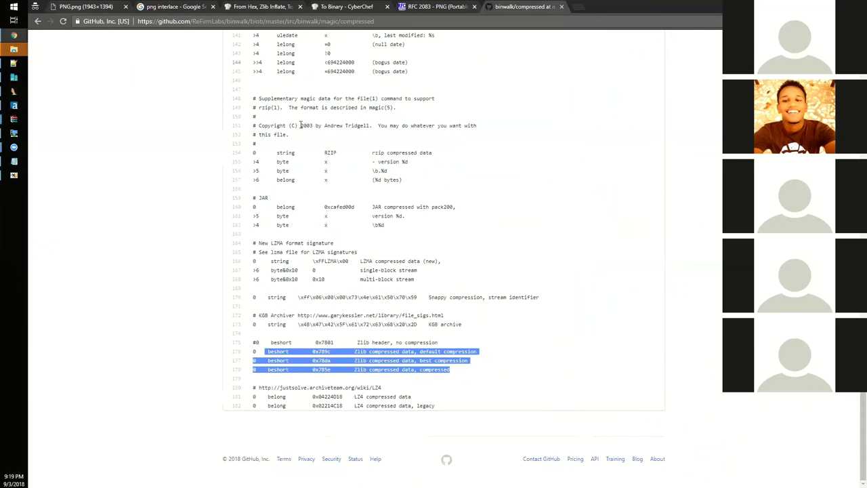
{"action": "key", "text": "ctrl+1"}
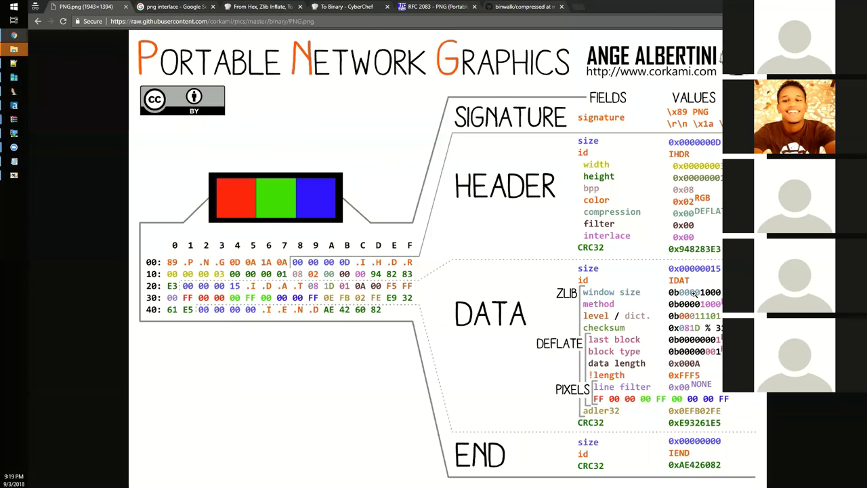
{"action": "key", "text": "ctrl+9"}
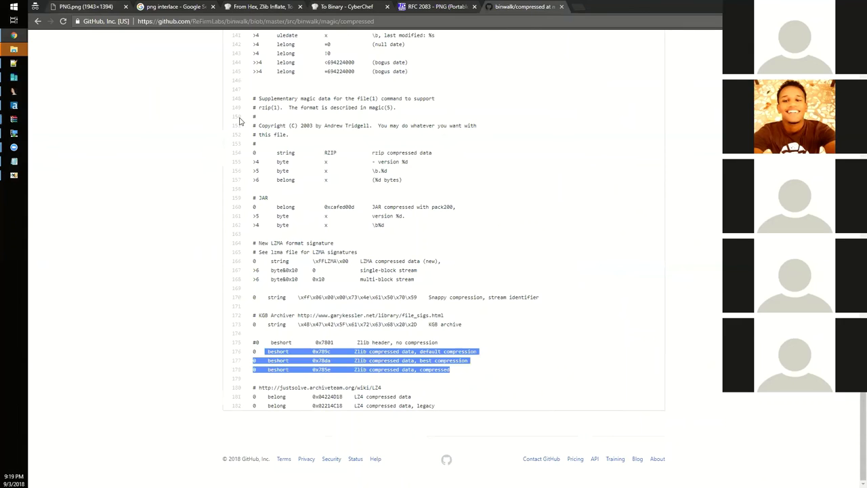
Return to the hexdump of the PNG data in CyberChef and highlight the second header byte, d7.
{"action": "key", "text": "ctrl+4"}
{"action": "key", "text": "ctrl+3"}
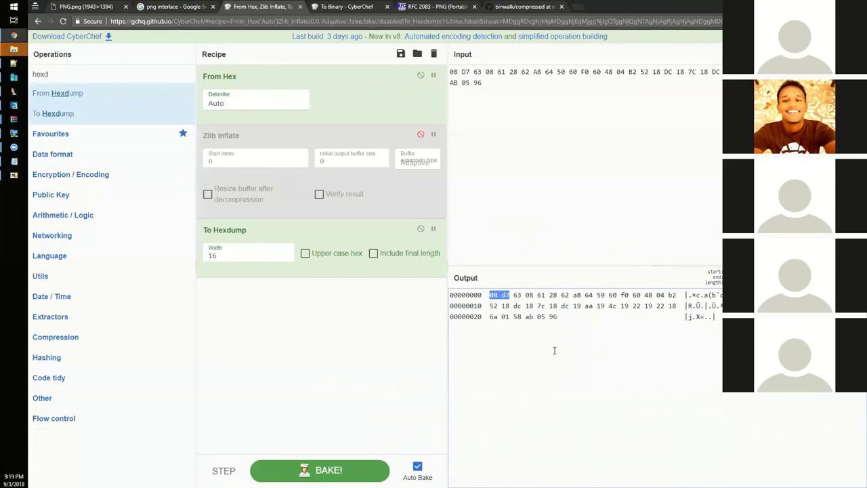
{"action": "key", "text": "shift+Right"}
{"action": "key", "text": "shift+Right"}
{"action": "key", "text": "shift+Right"}
Open a blank CyberChef in a new tab from its base address and enter Hello World as the input.
{"action": "left_click", "coordinate": [195, 22]}
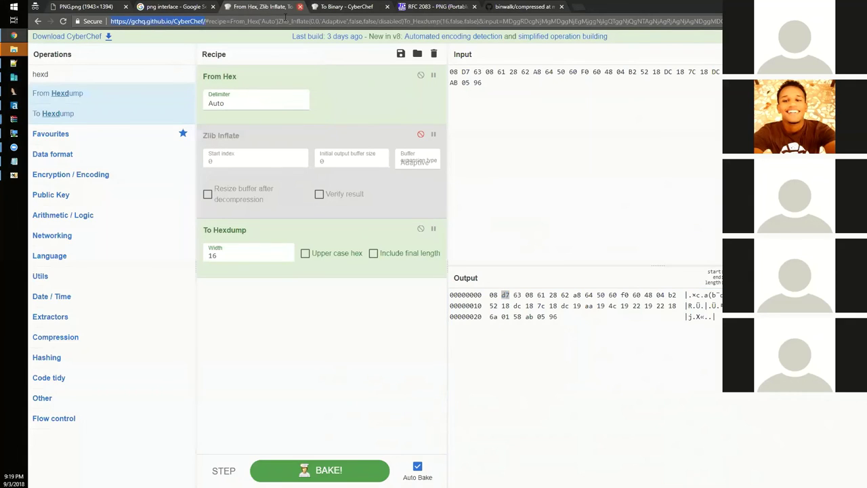
{"action": "left_click_drag", "start_coordinate": [198, 23], "coordinate": [218, 23]}
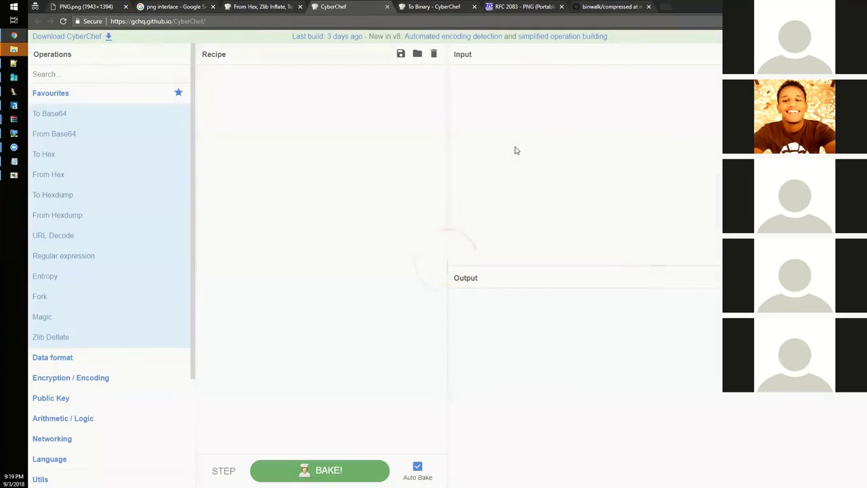
{"action": "left_click", "coordinate": [533, 140]}
{"action": "type", "text": "Hello World"}
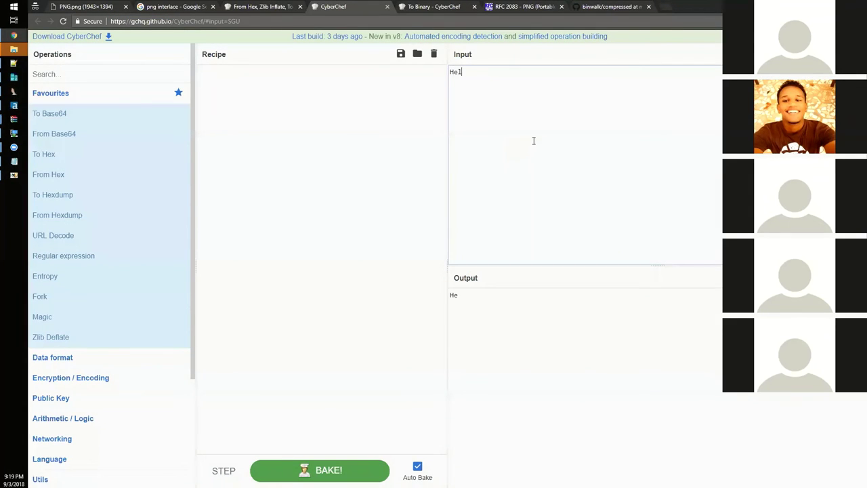
Build a recipe of Zlib Deflate followed by To Hexdump and highlight the header bytes 78 9c in the output.
{"action": "left_click", "coordinate": [88, 73]}
{"action": "type", "text": "zlib"}
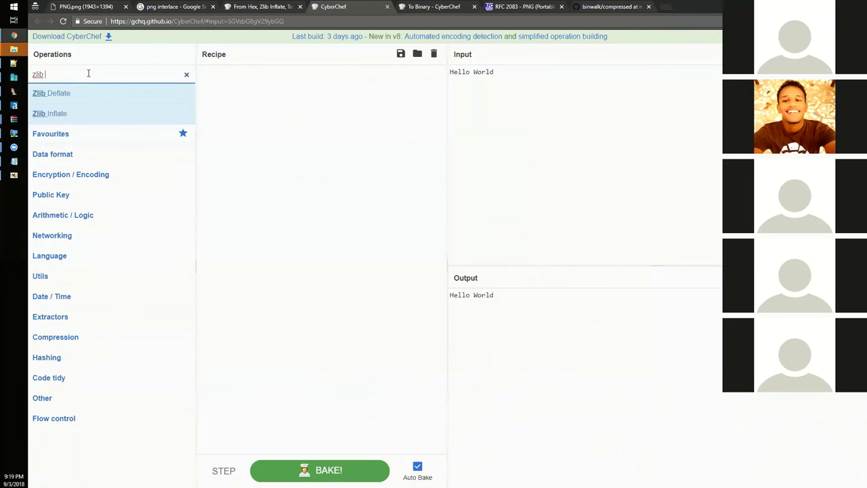
{"action": "left_click_drag", "start_coordinate": [99, 102], "coordinate": [311, 101]}
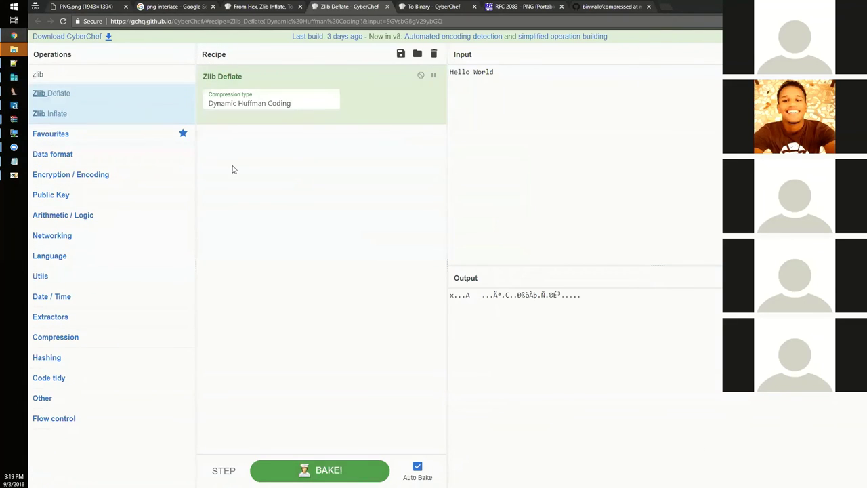
{"action": "key", "text": "ctrl+a"}
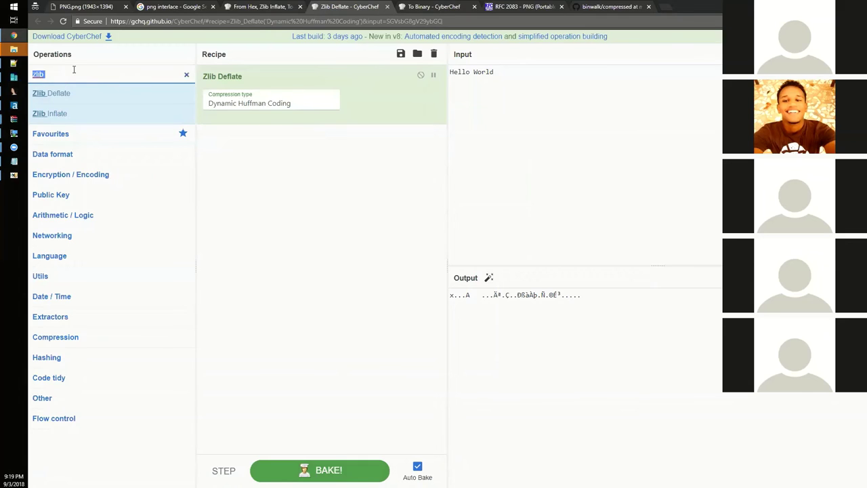
{"action": "type", "text": "hex"}
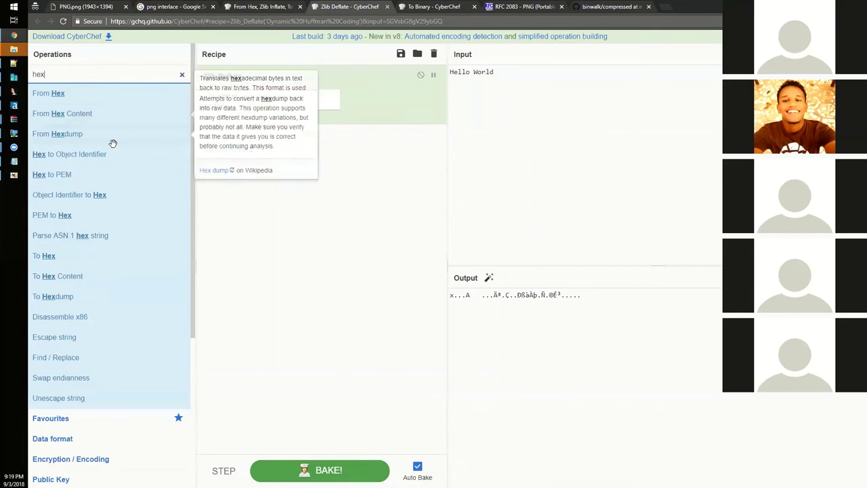
{"action": "type", "text": "d"}
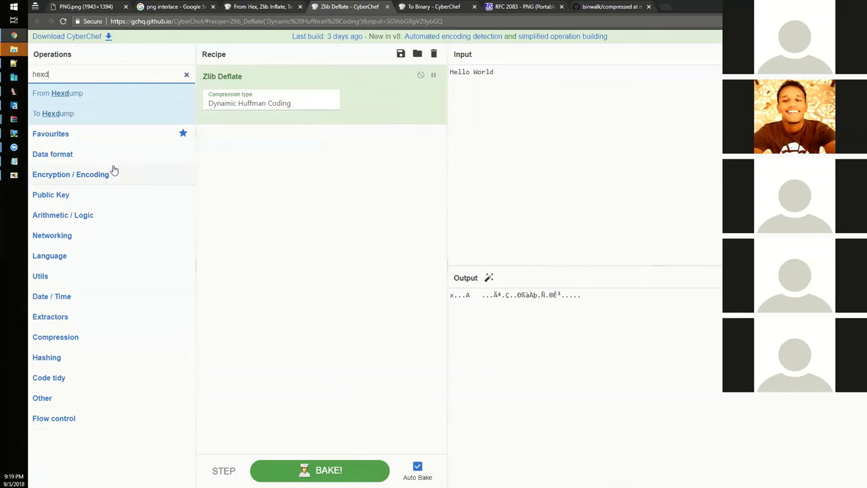
{"action": "double_click", "coordinate": [114, 113]}
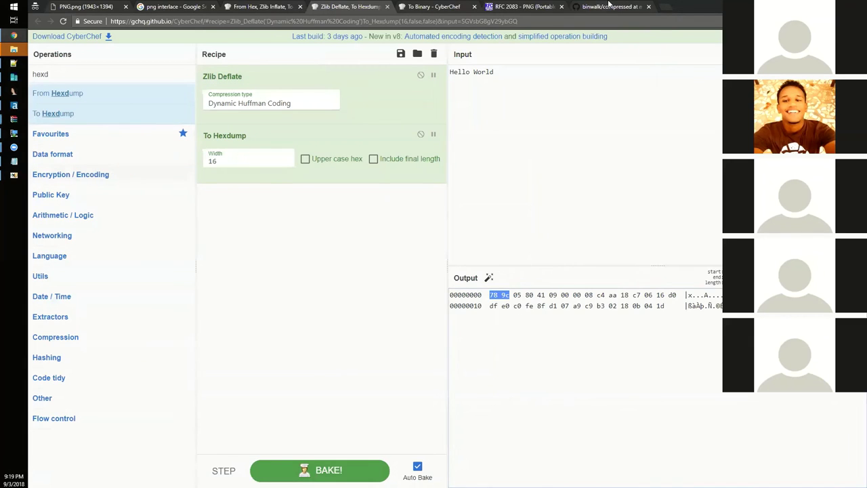
Highlight binwalk's 0x789c default compression line and compare it with the header bytes of the deflated Hello World.
{"action": "left_click", "coordinate": [609, 6]}
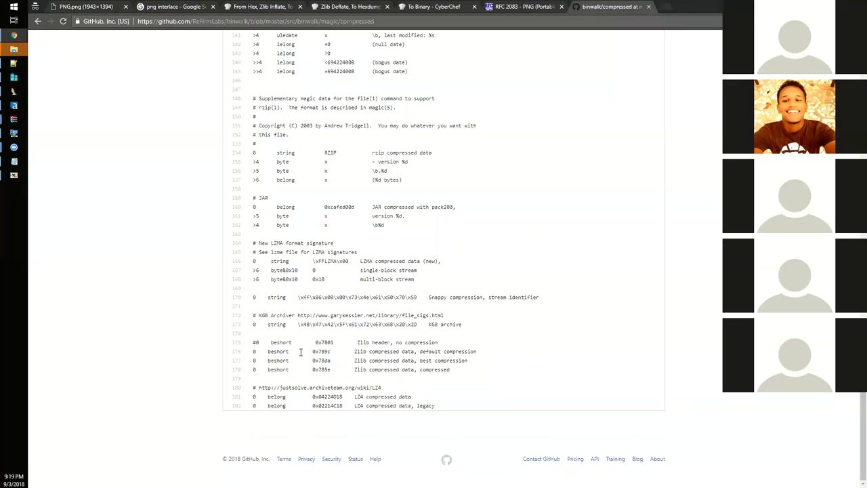
{"action": "triple_click", "coordinate": [318, 352]}
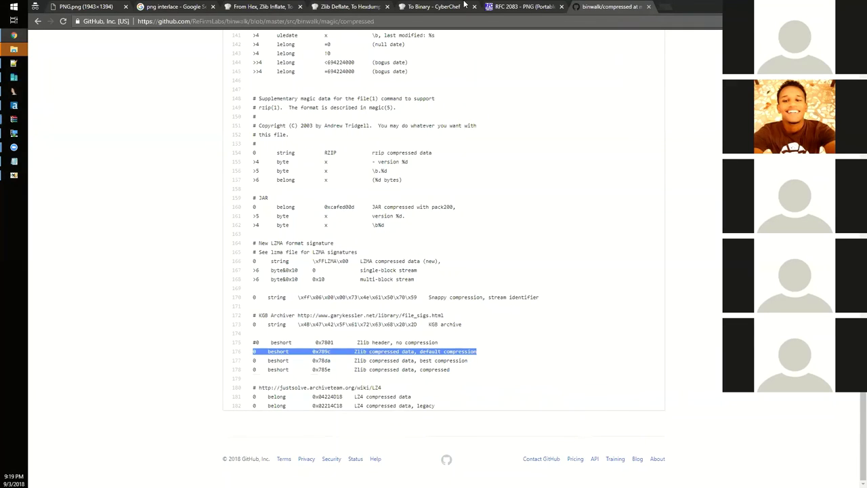
{"action": "left_click", "coordinate": [464, 6]}
{"action": "left_click", "coordinate": [348, 6]}
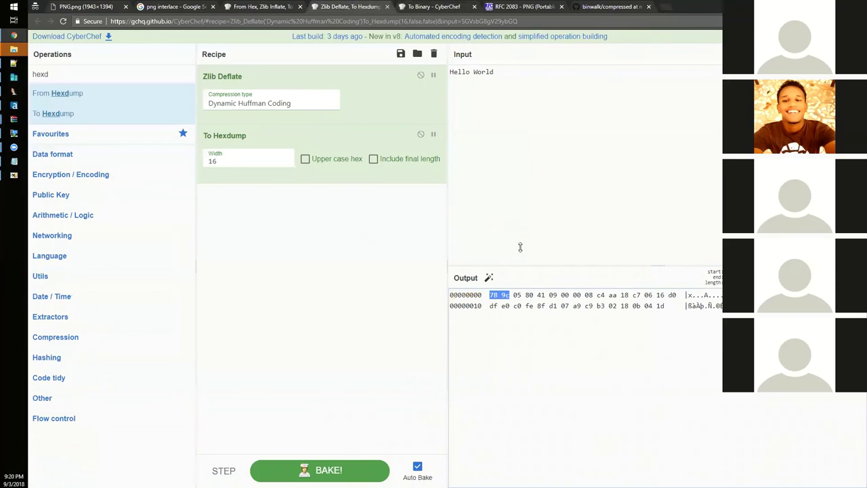
Close the To Binary tab and highlight all four Zlib entries in the compressed signature file.
{"action": "left_click", "coordinate": [474, 6]}
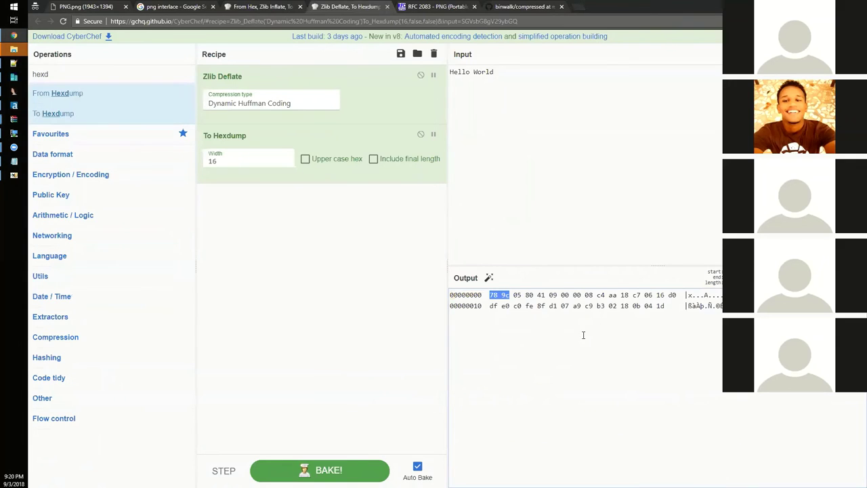
{"action": "left_click", "coordinate": [525, 6]}
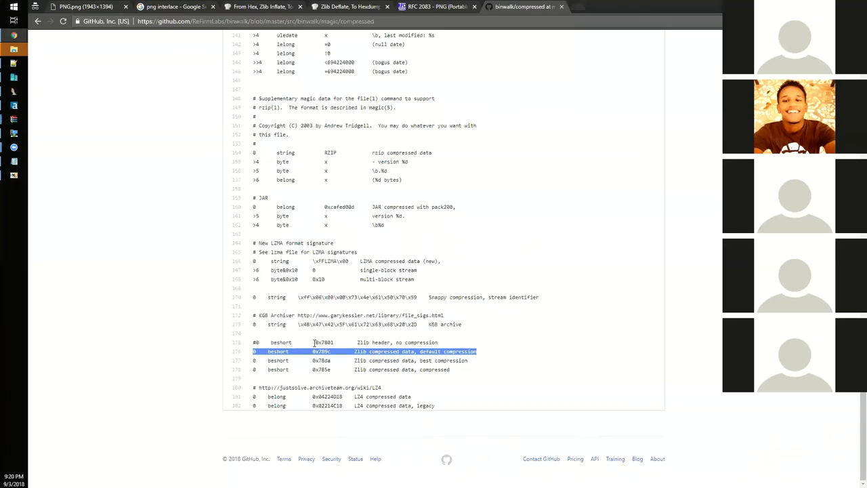
{"action": "mouse_move", "coordinate": [313, 341]}
{"action": "left_mouse_down"}
{"action": "mouse_move", "coordinate": [447, 370]}
{"action": "mouse_move", "coordinate": [306, 348]}
{"action": "left_mouse_up"}
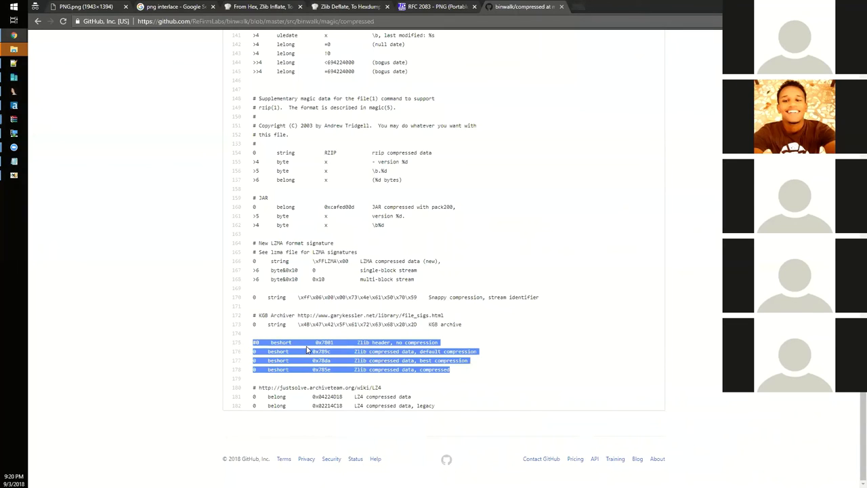
Check the selected IDAT bytes of flag.png in HxD and re-enable Zlib Inflate in the PNG data recipe in CyberChef.
{"action": "left_click", "coordinate": [14, 174]}
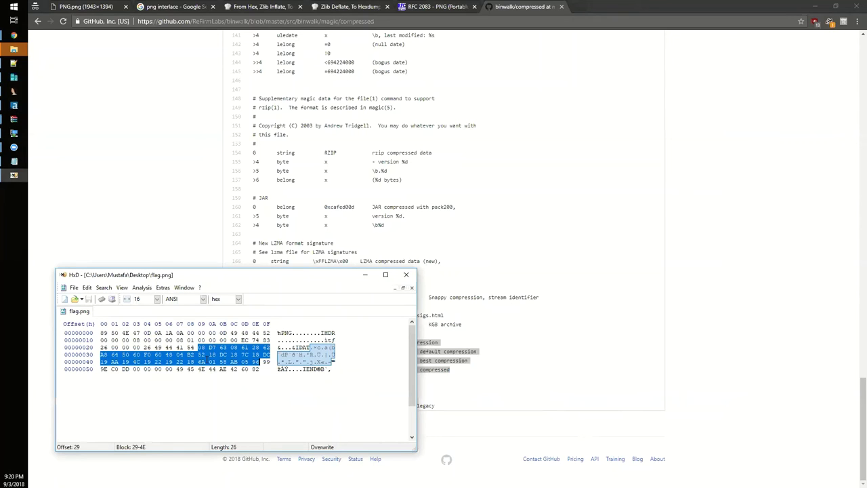
{"action": "left_click", "coordinate": [263, 7]}
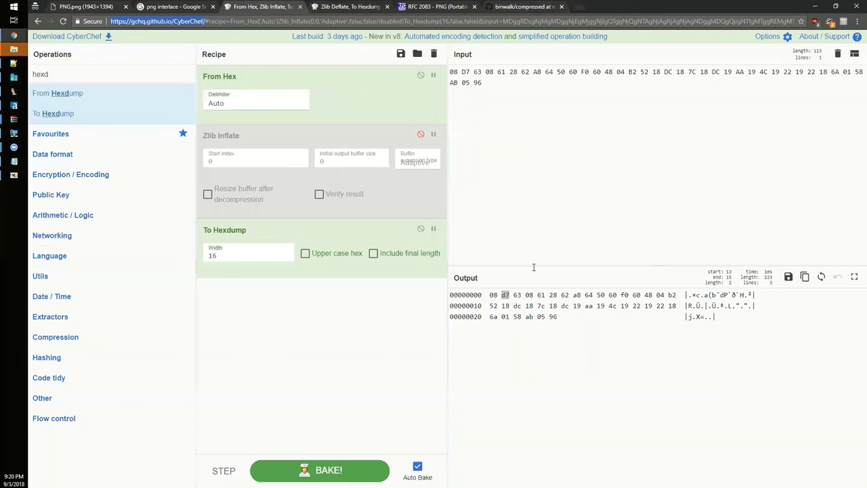
{"action": "left_click", "coordinate": [421, 135]}
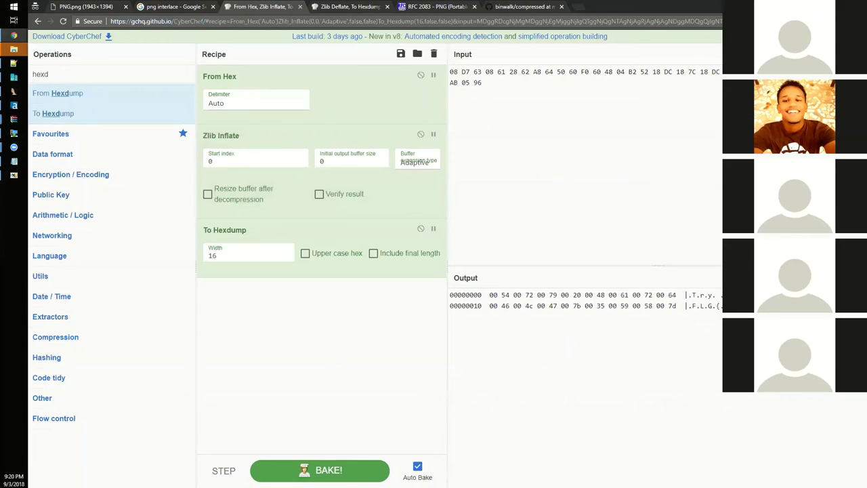
Highlight the flag text in the inflated hexdump output and bring up HxD with the flag.png bytes.
{"action": "left_click", "coordinate": [520, 304]}
{"action": "key", "text": "ctrl+a"}
{"action": "left_click", "coordinate": [716, 322]}
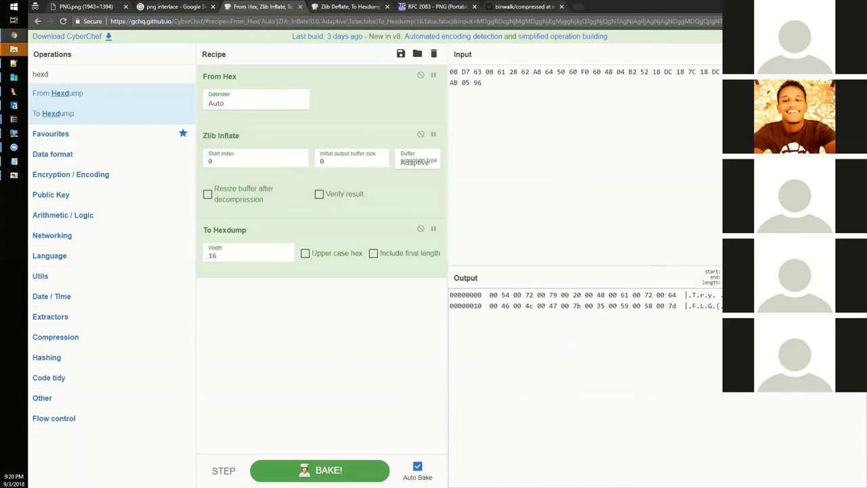
{"action": "left_click_drag", "start_coordinate": [721, 303], "coordinate": [691, 305]}
{"action": "left_click", "coordinate": [692, 310]}
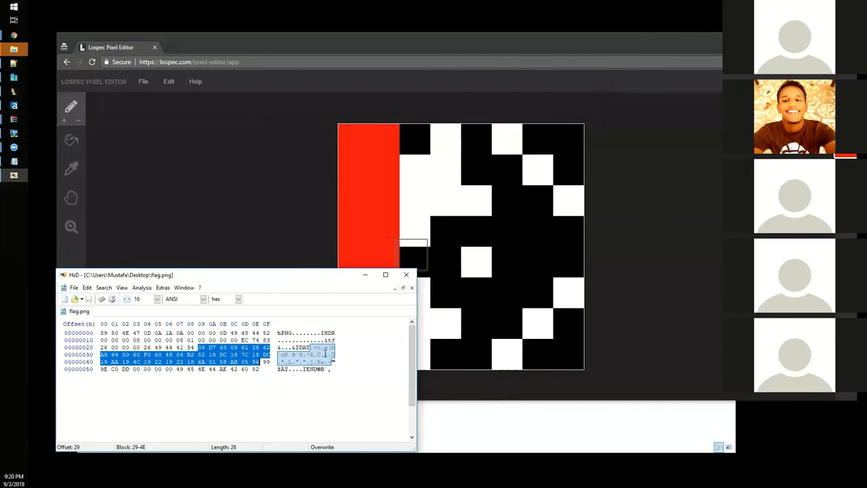
Highlight the compressed data bytes of flag.png in HxD, and paint the bottom row of the 8x8 pixel canvas red.
{"action": "left_click_drag", "start_coordinate": [191, 340], "coordinate": [255, 363]}
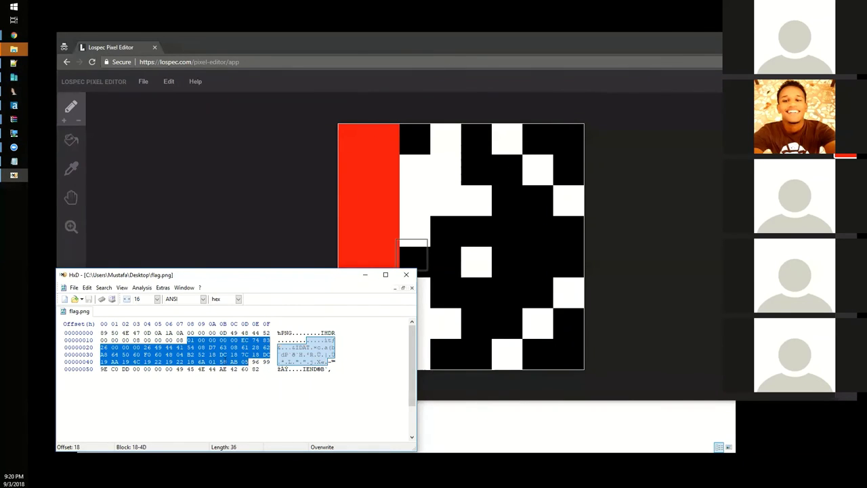
{"action": "left_click", "coordinate": [156, 354]}
{"action": "left_click", "coordinate": [555, 365]}
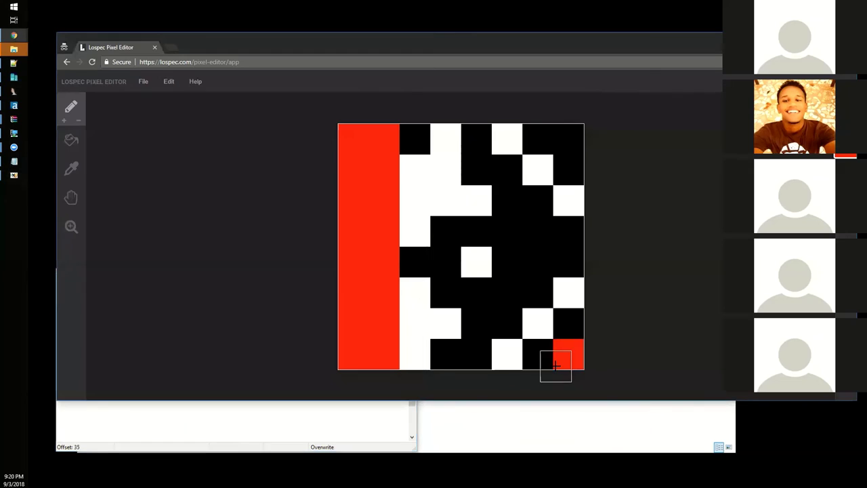
{"action": "left_click_drag", "start_coordinate": [366, 351], "coordinate": [587, 343]}
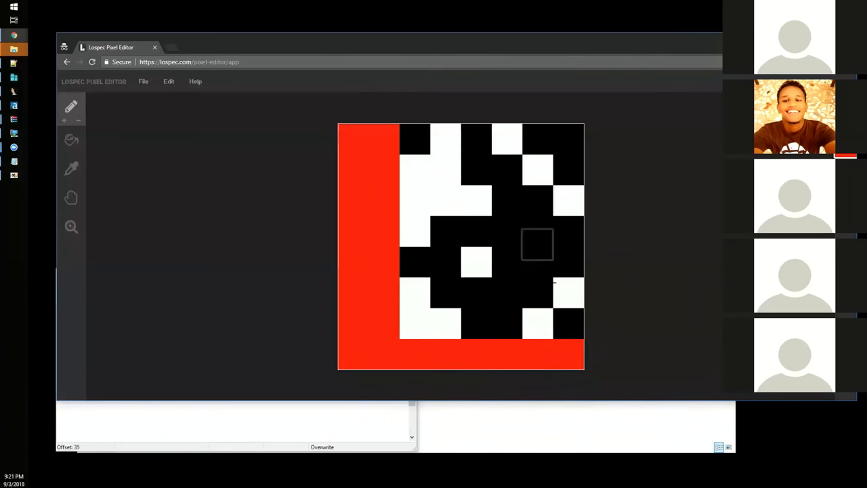
Bring HxD back up, enter 16 in Calculator's Programmer mode to get its hexadecimal value, and minimize Calculator.
{"action": "left_click", "coordinate": [244, 433]}
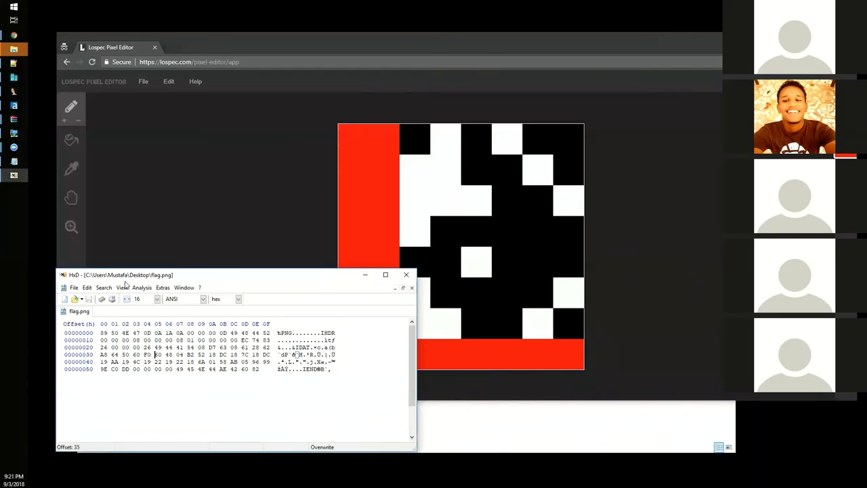
{"action": "left_click", "coordinate": [1, 3]}
{"action": "left_click", "coordinate": [1, 3]}
{"action": "type", "text": "calc"}
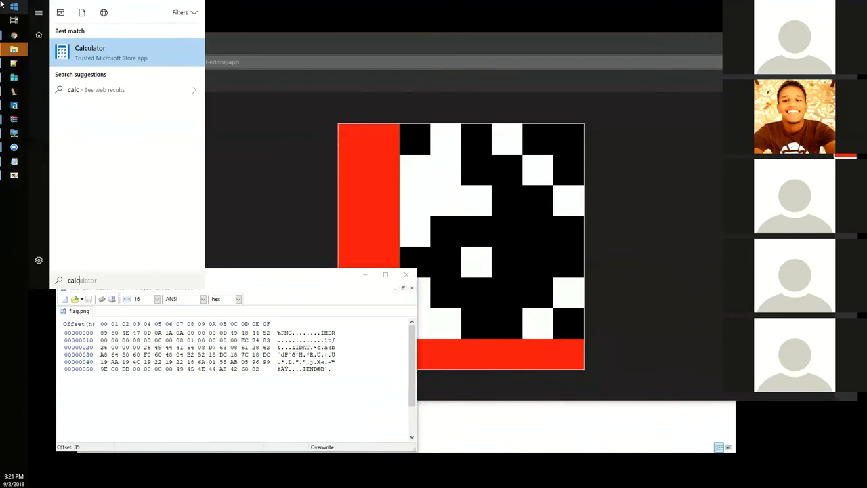
{"action": "key", "text": "Return"}
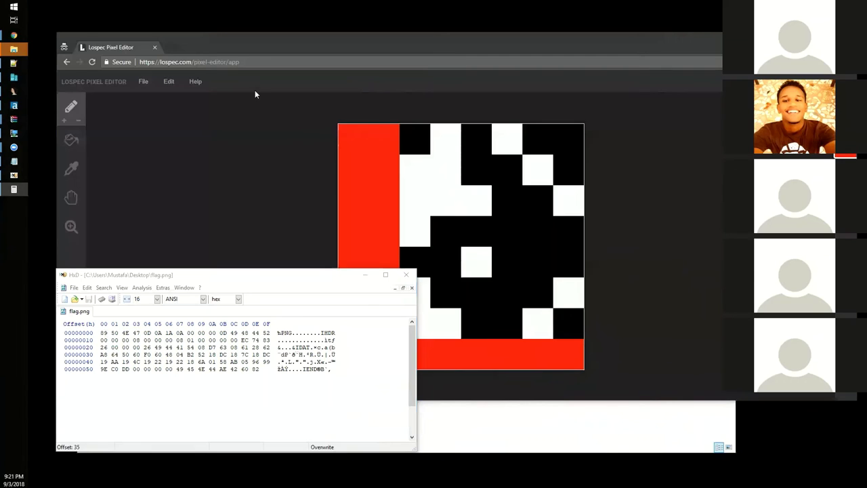
{"action": "type", "text": "8"}
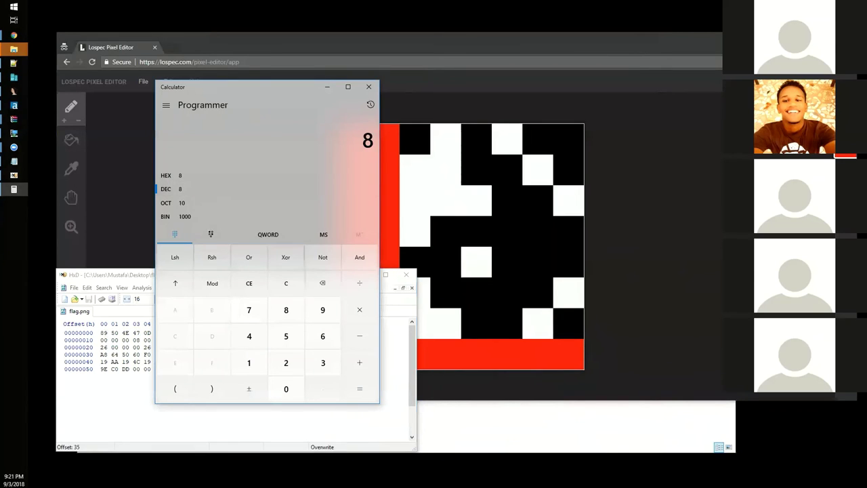
{"action": "key", "text": "BackSpace"}
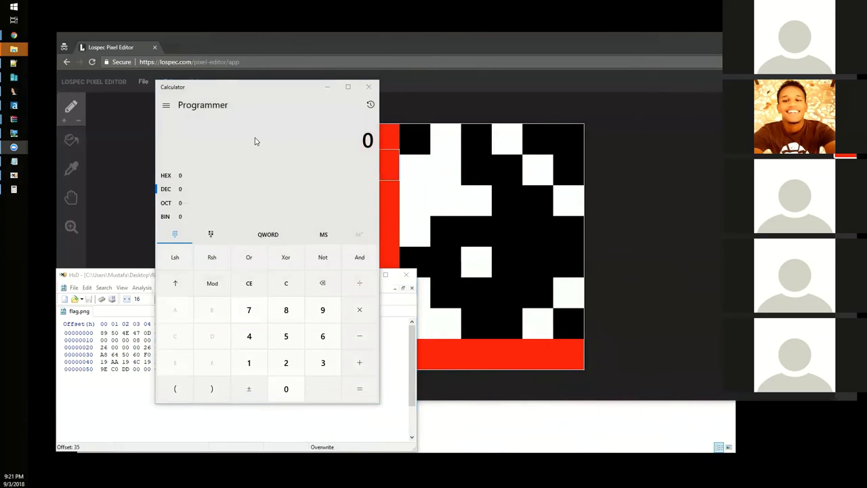
{"action": "left_click", "coordinate": [255, 140]}
{"action": "type", "text": "16"}
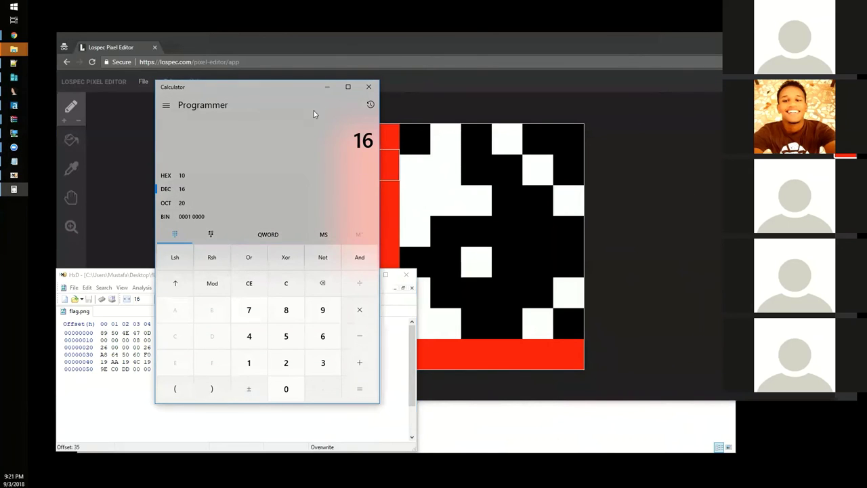
{"action": "left_click", "coordinate": [328, 87]}
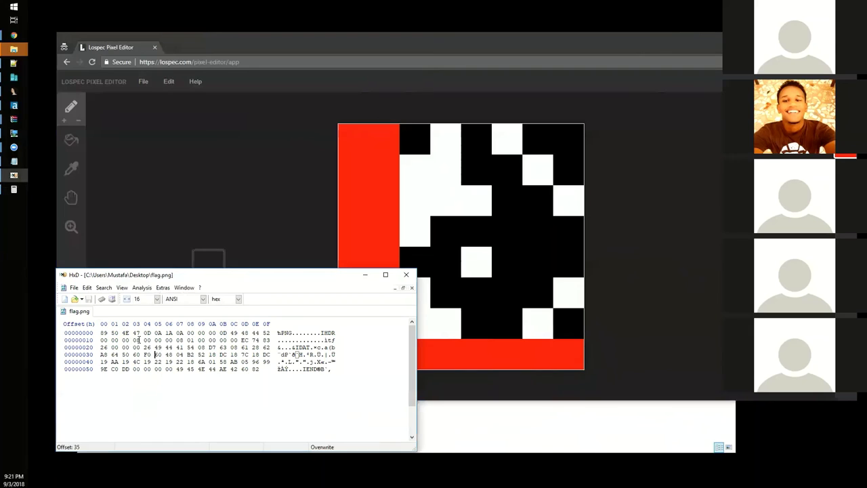
Overwrite the IHDR height byte at offset 17 with 10 in HxD and save the file as flag_solved on the Desktop.
{"action": "left_click", "coordinate": [135, 339]}
{"action": "left_click", "coordinate": [178, 339]}
{"action": "type", "text": "10"}
{"action": "left_click", "coordinate": [74, 287]}
{"action": "mouse_move", "coordinate": [87, 287]}
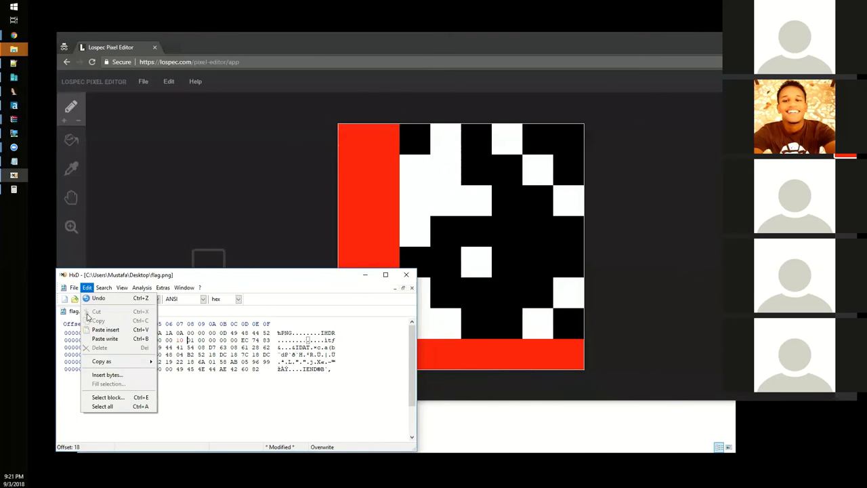
{"action": "left_click", "coordinate": [101, 332]}
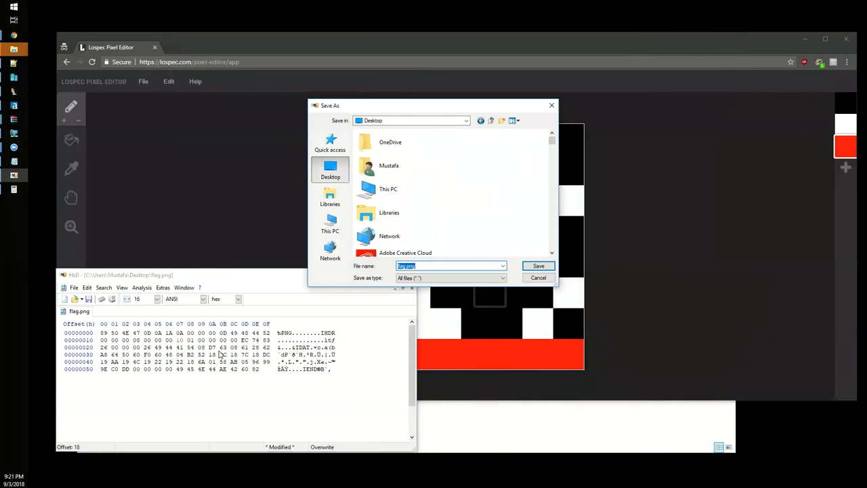
{"action": "type", "text": "flag_solved"}
{"action": "key", "text": "Return"}
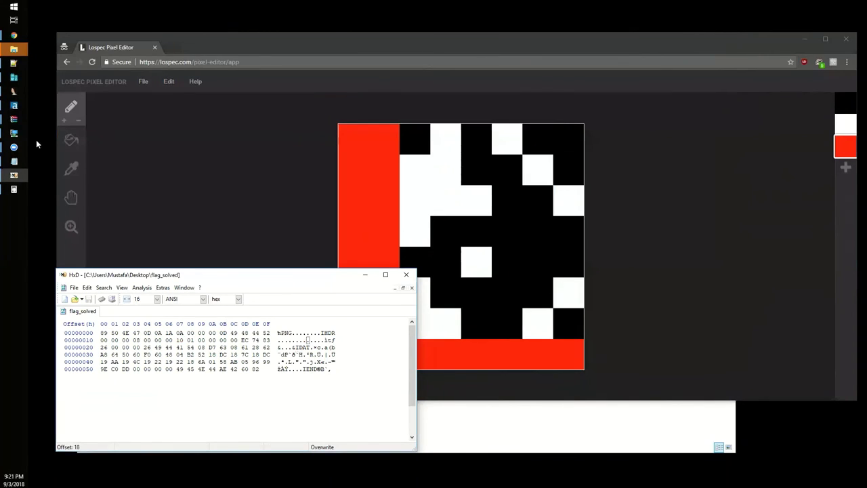
Rename the desktop copy of the modified file to flag_solved.png and open it in a new browser tab.
{"action": "key", "text": "super+e"}
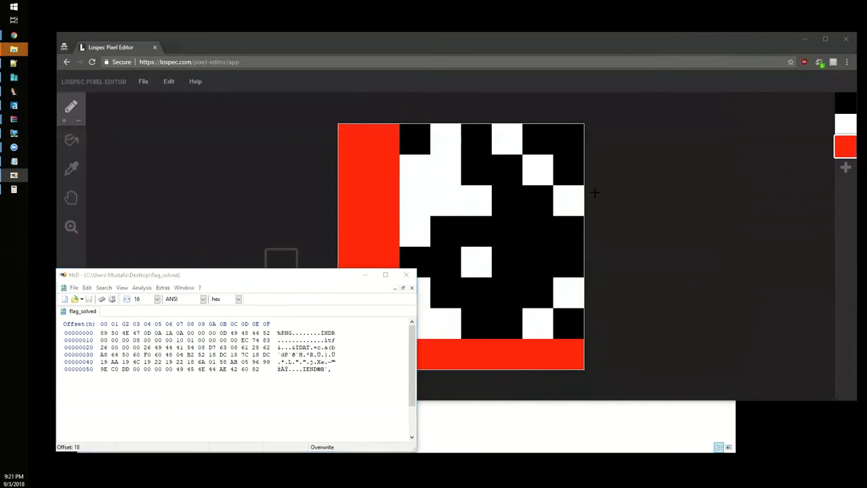
{"action": "key", "text": "alt+F4"}
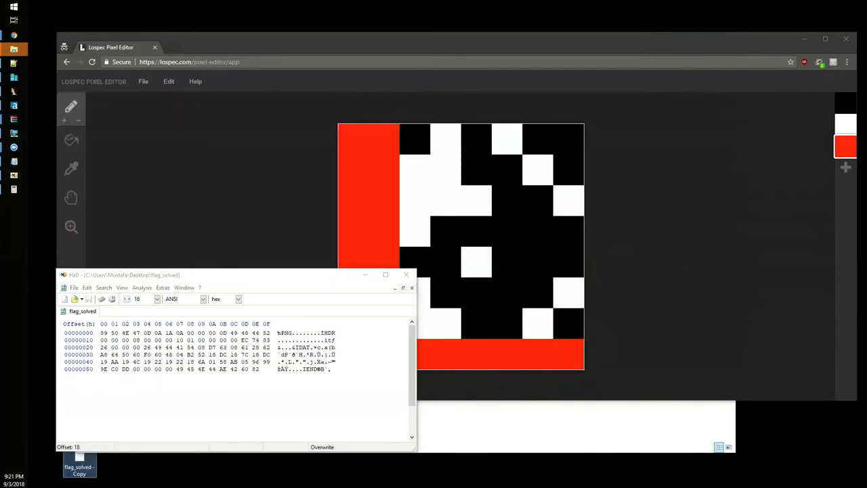
{"action": "key", "text": "F2"}
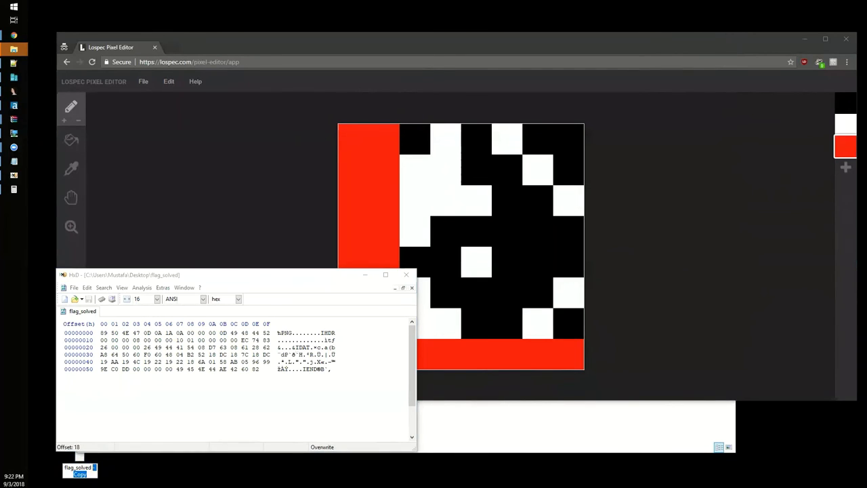
{"action": "type", "text": ".png"}
{"action": "key", "text": "Return"}
{"action": "double_click", "coordinate": [79, 468]}
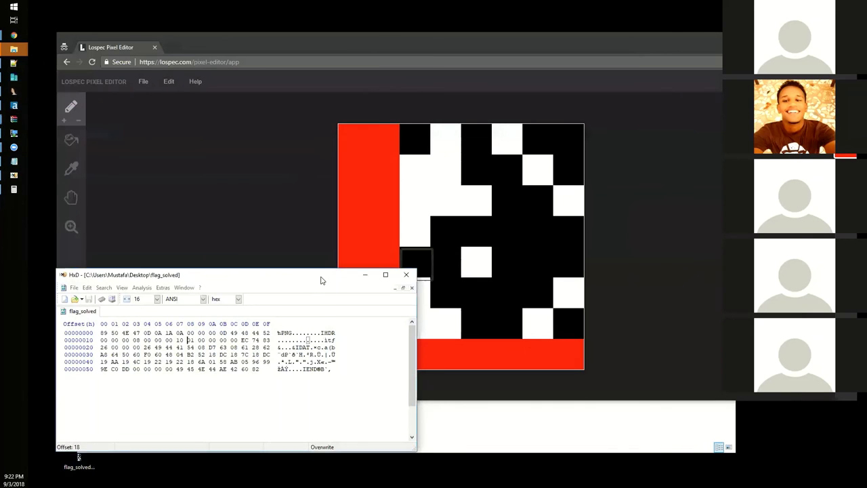
{"action": "left_click_drag", "start_coordinate": [322, 280], "coordinate": [558, 311]}
{"action": "left_click_drag", "start_coordinate": [79, 458], "coordinate": [189, 36]}
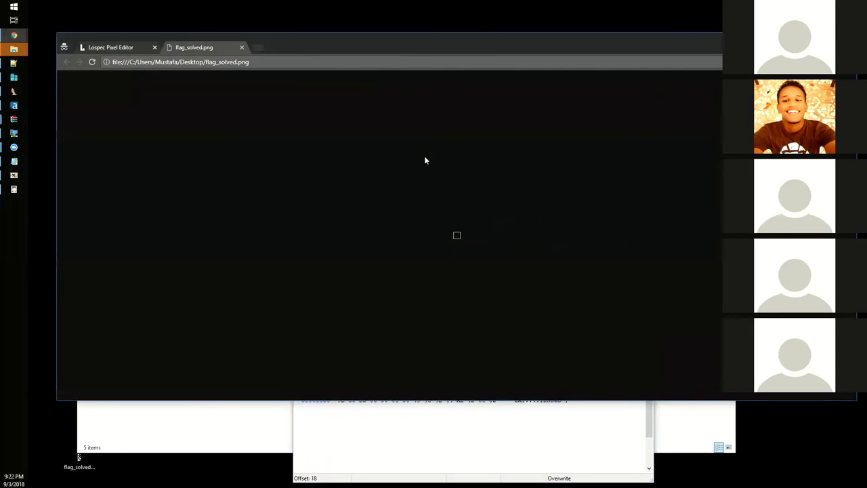
Bring up HxD and highlight the IHDR label, the bytes around its checksum, and the header bytes before the checksum.
{"action": "left_click", "coordinate": [456, 439]}
{"action": "left_click_drag", "start_coordinate": [573, 364], "coordinate": [557, 364]}
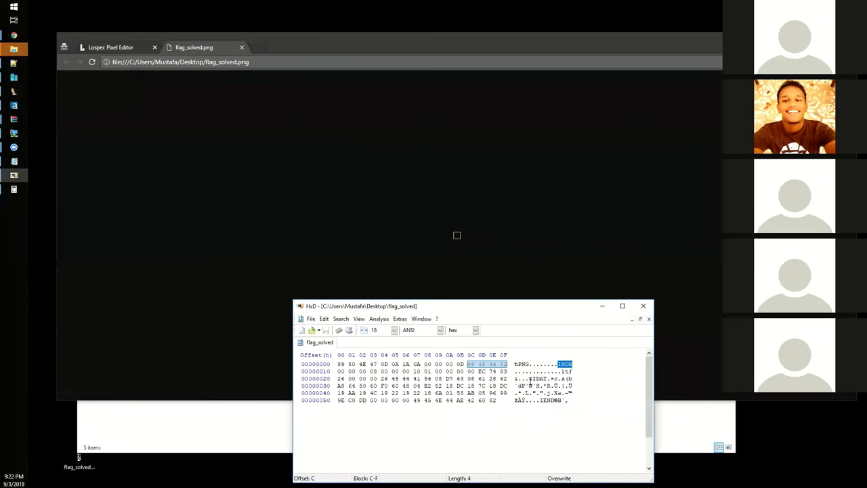
{"action": "key", "text": "Down"}
{"action": "key", "text": "Right"}
{"action": "key", "text": "shift+Down"}
{"action": "key", "text": "shift+Left"}
{"action": "key", "text": "shift+Left"}
{"action": "key", "text": "shift+Left"}
{"action": "key", "text": "shift+Left"}
{"action": "key", "text": "shift+Left"}
{"action": "key", "text": "shift+Left"}
{"action": "key", "text": "shift+Left"}
{"action": "key", "text": "shift+Left"}
{"action": "key", "text": "shift+Left"}
{"action": "key", "text": "shift+Left"}
{"action": "key", "text": "shift+Left"}
{"action": "key", "text": "shift+Left"}
{"action": "key", "text": "shift+Left"}
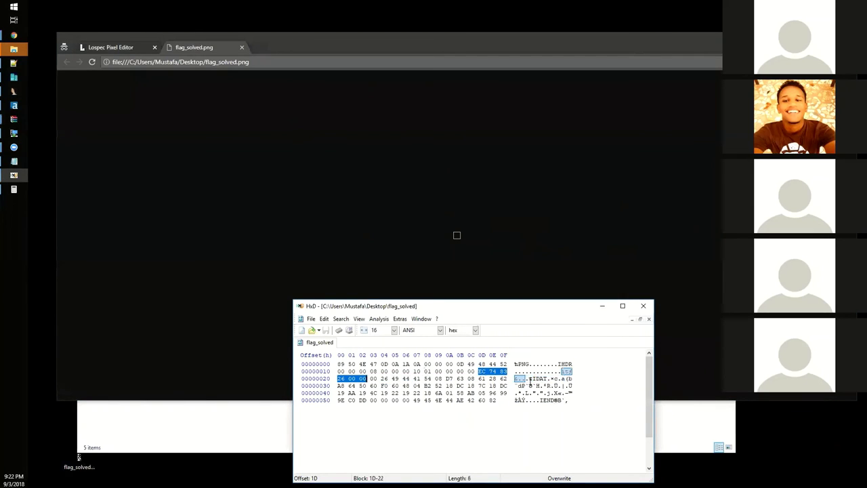
{"action": "key", "text": "shift+Right"}
{"action": "key", "text": "shift+Up"}
{"action": "key", "text": "shift+Left"}
{"action": "key", "text": "shift+Left"}
{"action": "key", "text": "shift+Left"}
{"action": "key", "text": "shift+Left"}
{"action": "key", "text": "shift+Left"}
{"action": "key", "text": "shift+Left"}
{"action": "key", "text": "shift+Left"}
{"action": "key", "text": "shift+Left"}
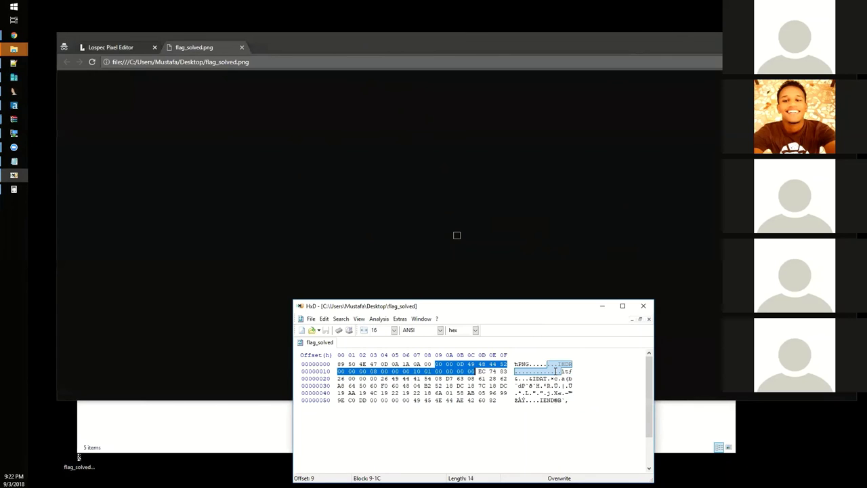
Highlight the IHDR type and data bytes from offset C to 1C, and the four CRC bytes EC 74 83 26.
{"action": "left_click", "coordinate": [555, 372]}
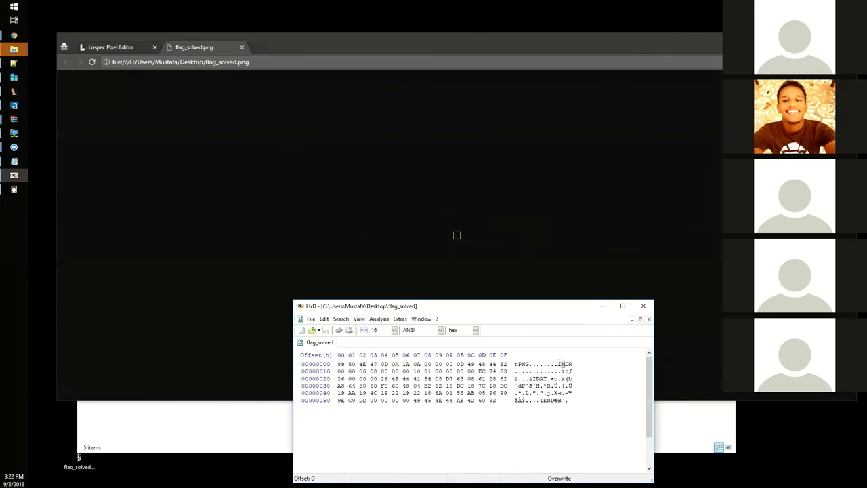
{"action": "mouse_move", "coordinate": [559, 364]}
{"action": "left_mouse_down"}
{"action": "mouse_move", "coordinate": [552, 371]}
{"action": "mouse_move", "coordinate": [562, 371]}
{"action": "left_mouse_up"}
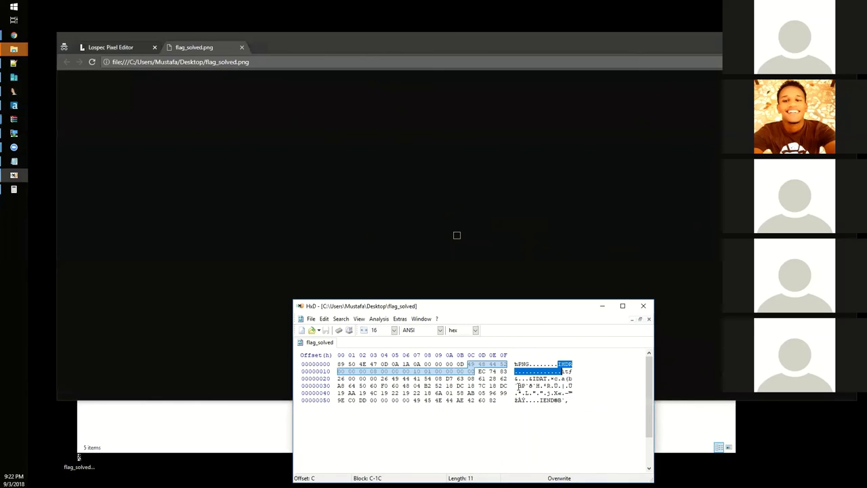
{"action": "left_click_drag", "start_coordinate": [486, 371], "coordinate": [342, 378]}
Launch the x64 tweakpng.exe from tweakpng-1.4.6.zip, load flag_solved.png into it, and dismiss the IHDR checksum warning.
{"action": "left_click", "coordinate": [3, 4]}
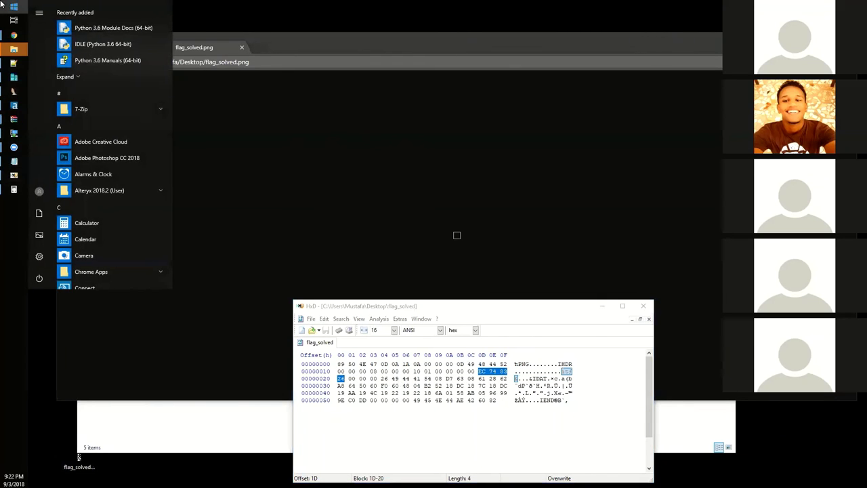
{"action": "type", "text": "tweak"}
{"action": "left_click", "coordinate": [3, 4]}
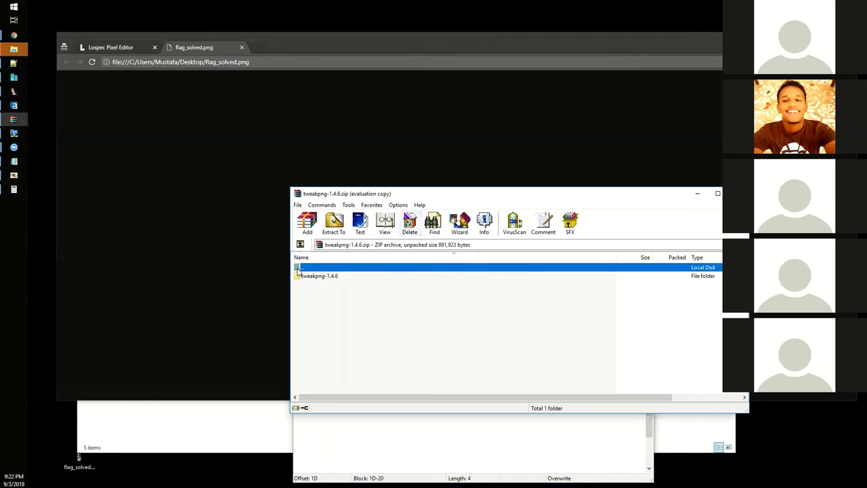
{"action": "double_click", "coordinate": [308, 276]}
{"action": "double_click", "coordinate": [316, 277]}
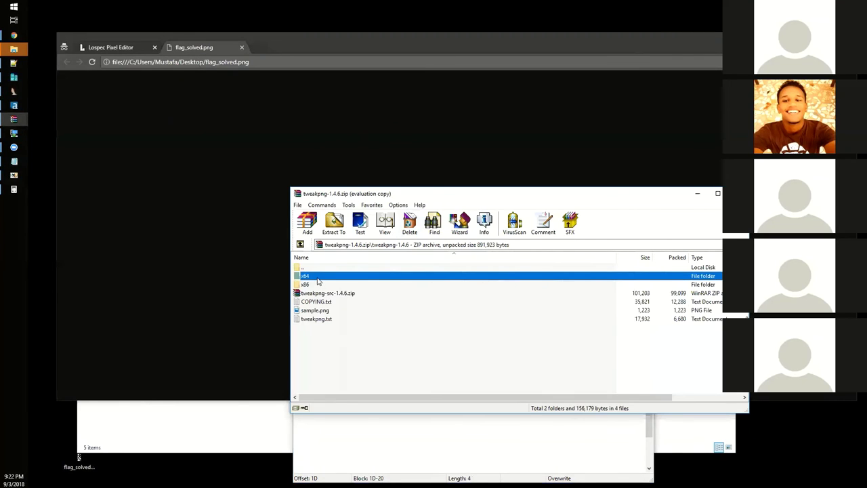
{"action": "double_click", "coordinate": [316, 276]}
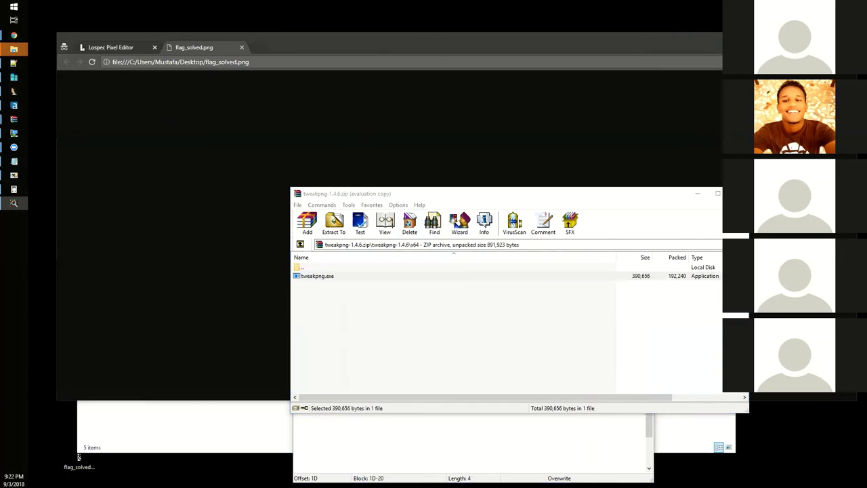
{"action": "left_click_drag", "start_coordinate": [78, 457], "coordinate": [255, 344]}
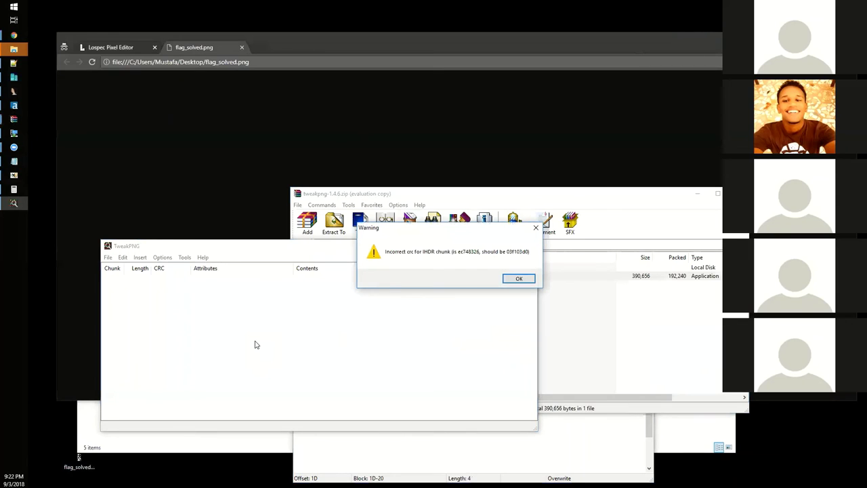
{"action": "left_click", "coordinate": [519, 279]}
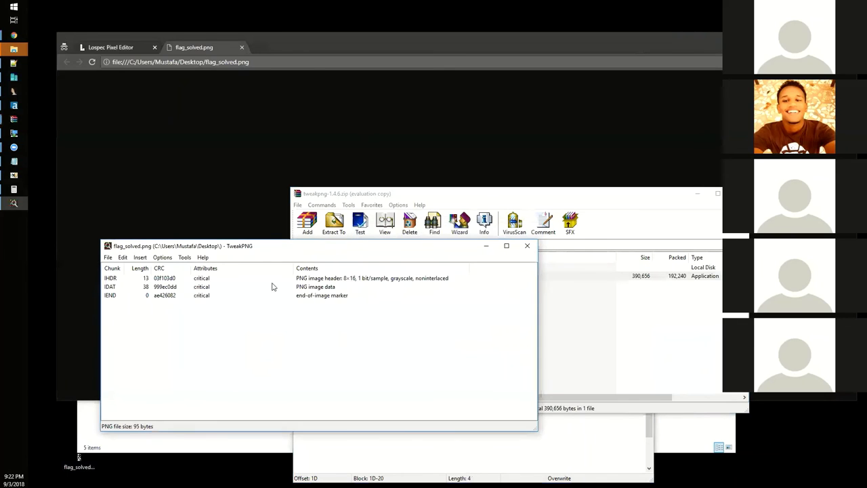
Check the height, bit depth and color type options in the IHDR chunk's header settings, and accept the settings.
{"action": "double_click", "coordinate": [151, 279]}
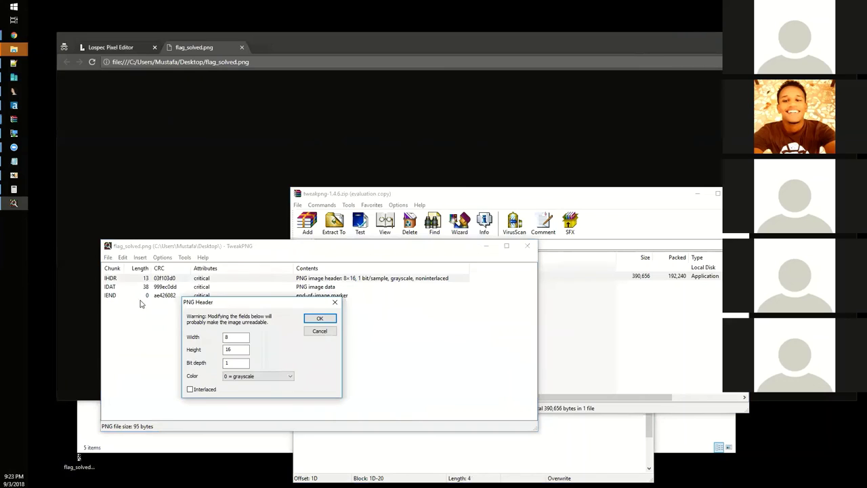
{"action": "left_click", "coordinate": [242, 349]}
{"action": "left_click_drag", "start_coordinate": [242, 351], "coordinate": [183, 353]}
{"action": "key", "text": "Tab"}
{"action": "left_click", "coordinate": [248, 377]}
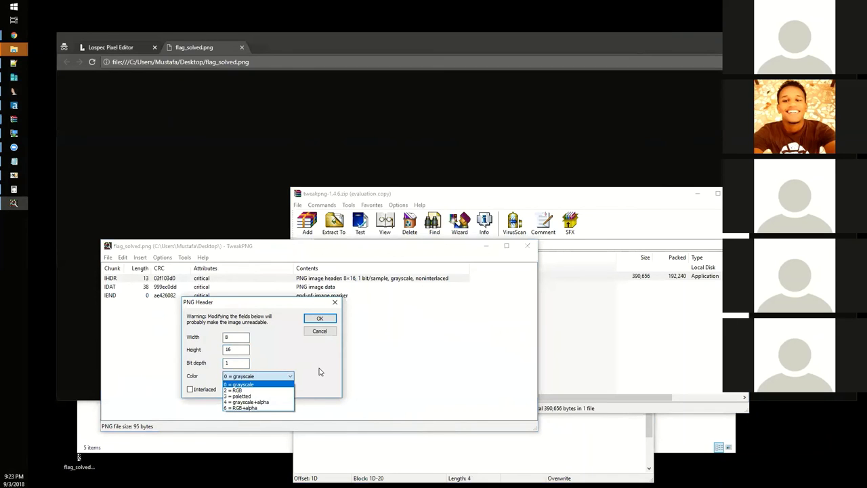
{"action": "left_click", "coordinate": [291, 374]}
{"action": "left_click", "coordinate": [318, 319]}
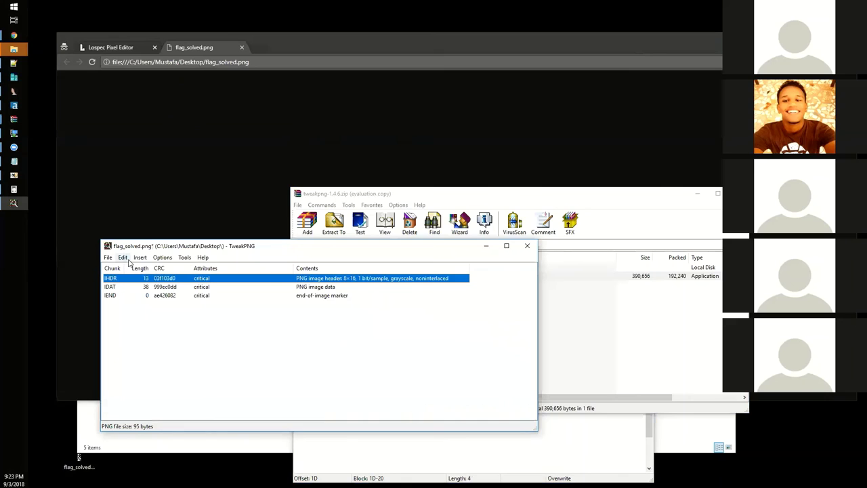
Save flag_solved.png with the corrected IHDR checksum, close TweakPNG, and open the image from the desktop.
{"action": "left_click", "coordinate": [108, 258]}
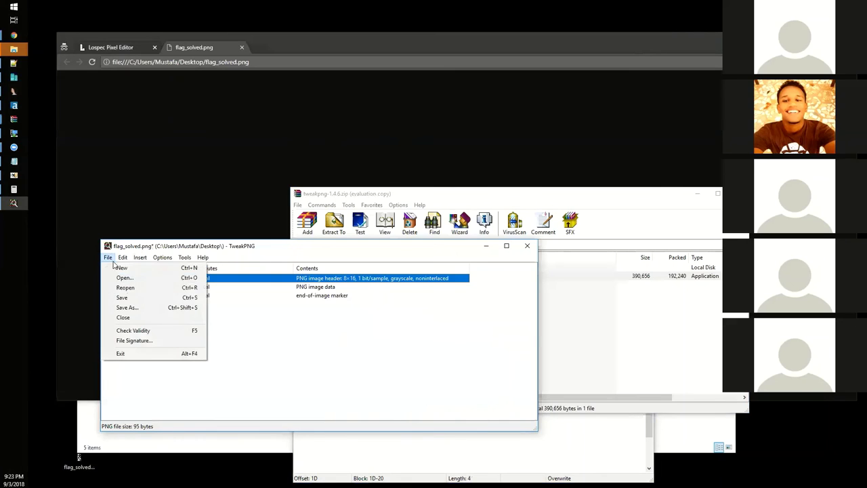
{"action": "left_click", "coordinate": [152, 298]}
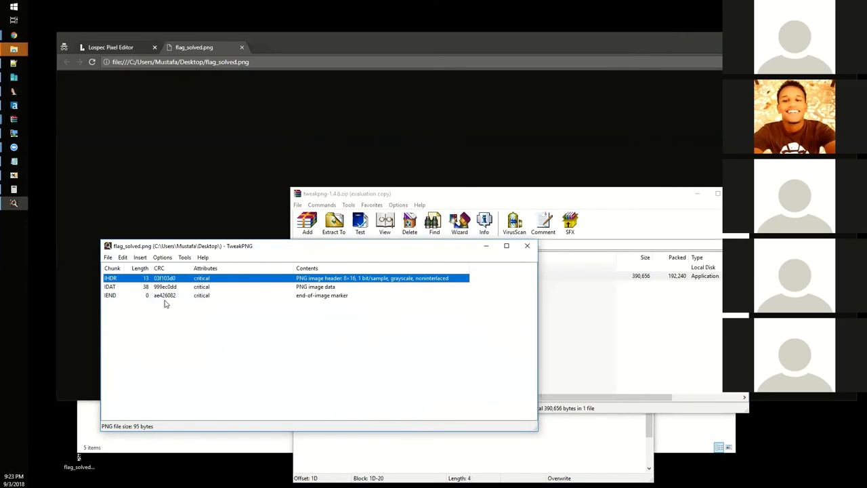
{"action": "left_click", "coordinate": [527, 246]}
{"action": "double_click", "coordinate": [79, 459]}
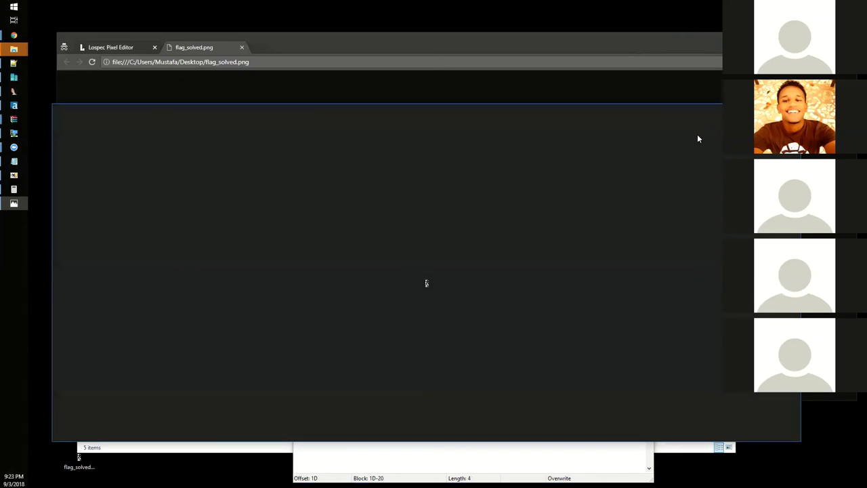
Close the image viewer, open flag_solved.png from the desktop in a new browser tab, and enlarge the page to 300%.
{"action": "key", "text": "alt+F4"}
{"action": "left_click_drag", "start_coordinate": [81, 465], "coordinate": [271, 43]}
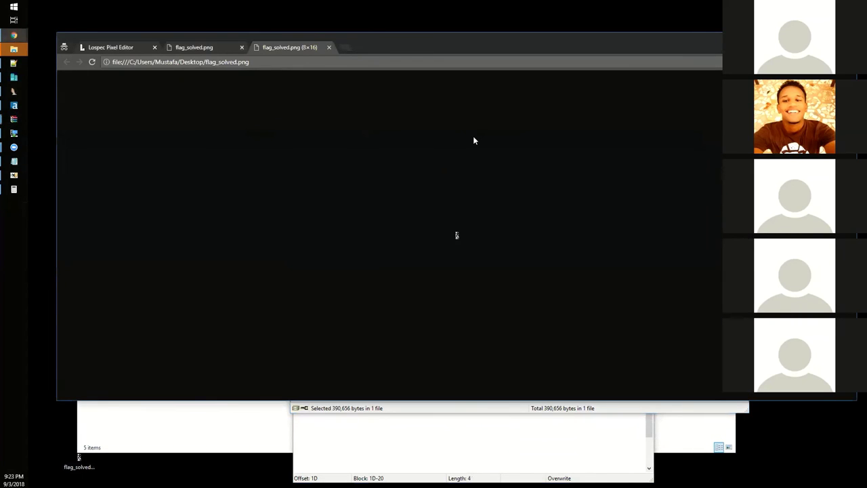
{"action": "key", "text": "ctrl+plus"}
{"action": "key", "text": "ctrl+plus"}
{"action": "key", "text": "ctrl+plus"}
{"action": "key", "text": "ctrl+plus"}
{"action": "key", "text": "ctrl+plus"}
{"action": "key", "text": "ctrl+plus"}
{"action": "key", "text": "ctrl+plus"}
{"action": "key", "text": "ctrl+plus"}
{"action": "key", "text": "ctrl+plus"}
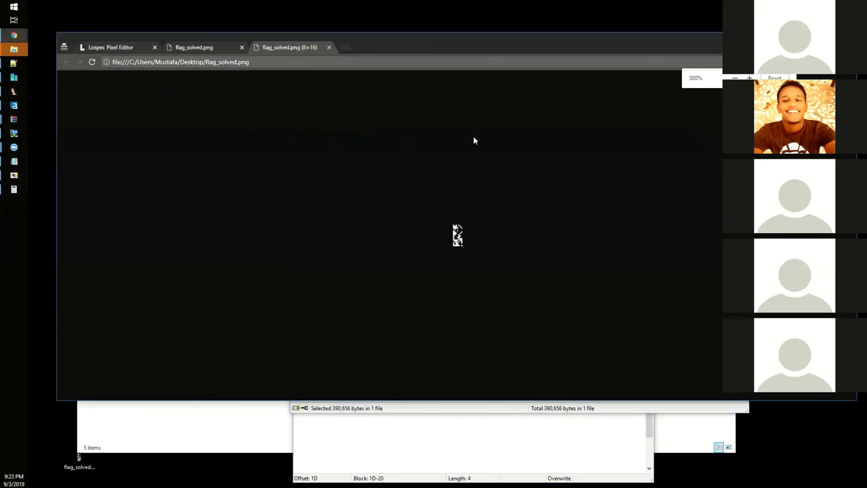
Open flag_solved.png in the Lospec Pixel Editor, discarding the current drawing.
{"action": "left_click", "coordinate": [126, 47]}
{"action": "left_click", "coordinate": [143, 82]}
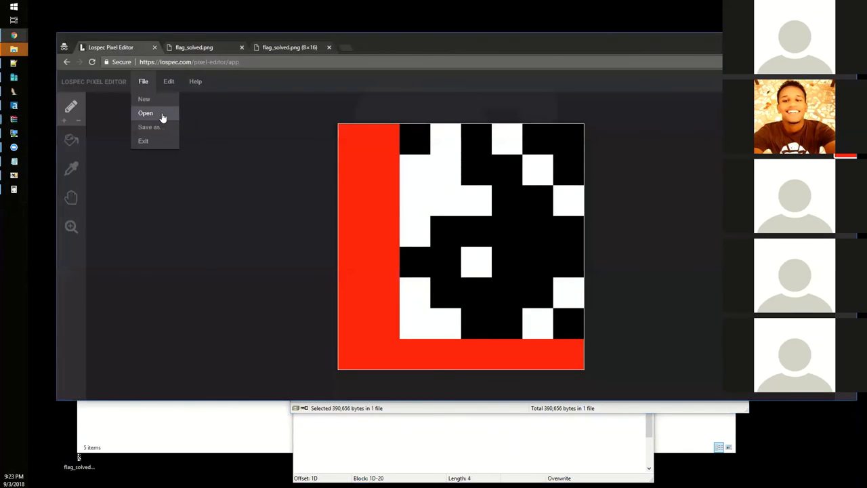
{"action": "left_click", "coordinate": [160, 113]}
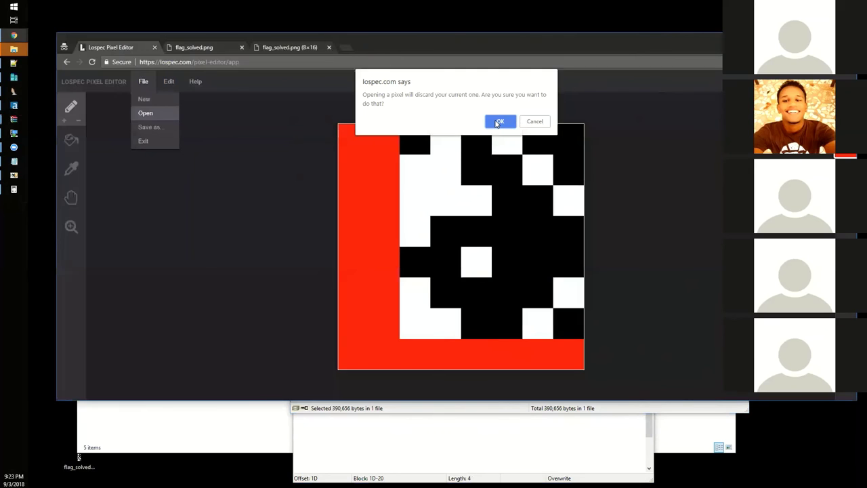
{"action": "left_click", "coordinate": [497, 122]}
{"action": "double_click", "coordinate": [163, 120]}
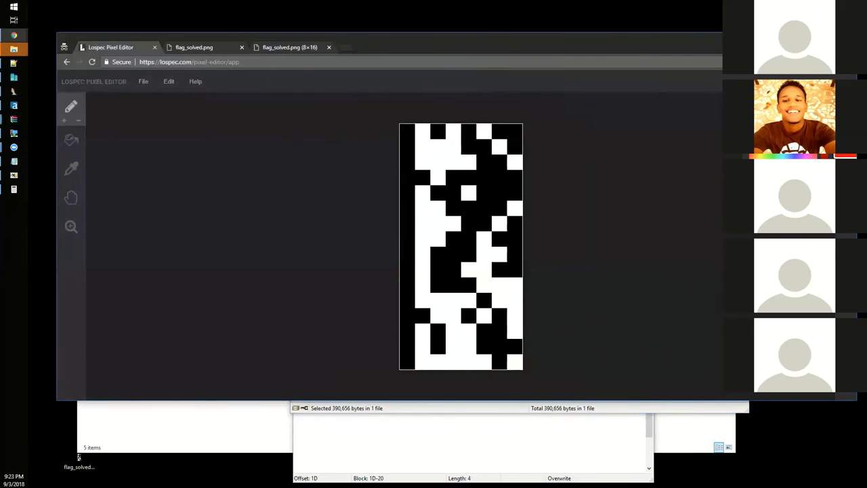
Paint the first pixel of each of the upper eight rows red with the pencil.
{"action": "left_click", "coordinate": [406, 131]}
{"action": "left_click", "coordinate": [407, 146]}
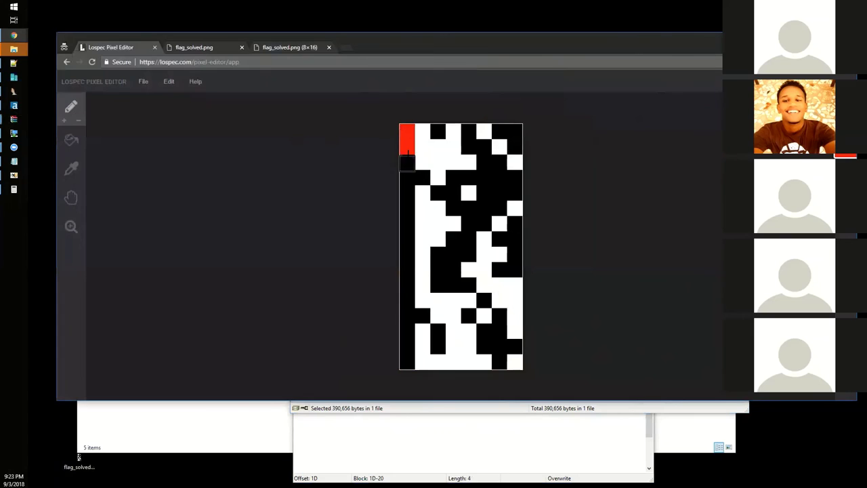
{"action": "left_click", "coordinate": [407, 162]}
{"action": "left_click", "coordinate": [407, 178]}
{"action": "left_click", "coordinate": [406, 193]}
{"action": "left_click", "coordinate": [407, 208]}
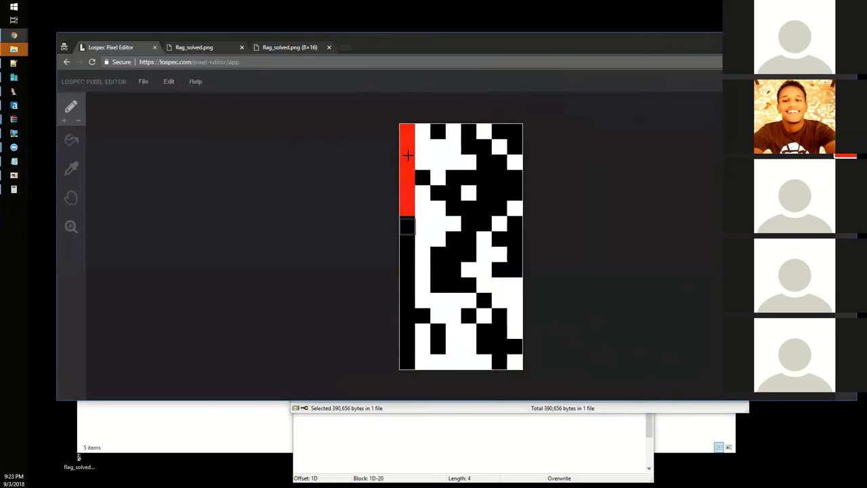
{"action": "left_click", "coordinate": [407, 224]}
{"action": "left_click", "coordinate": [407, 238]}
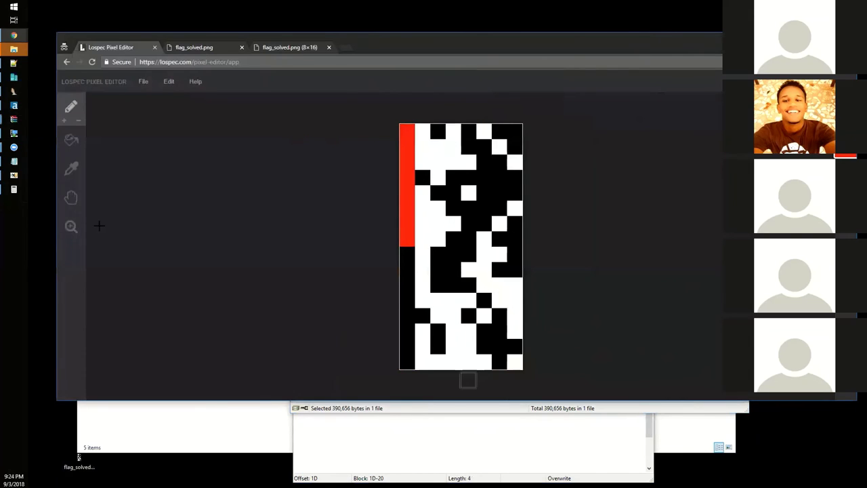
Record the first four revealed pixel rows in the Notepad notes as 01000110, 01001100, 01000111 and 01111011, one per line.
{"action": "left_click", "coordinate": [14, 161]}
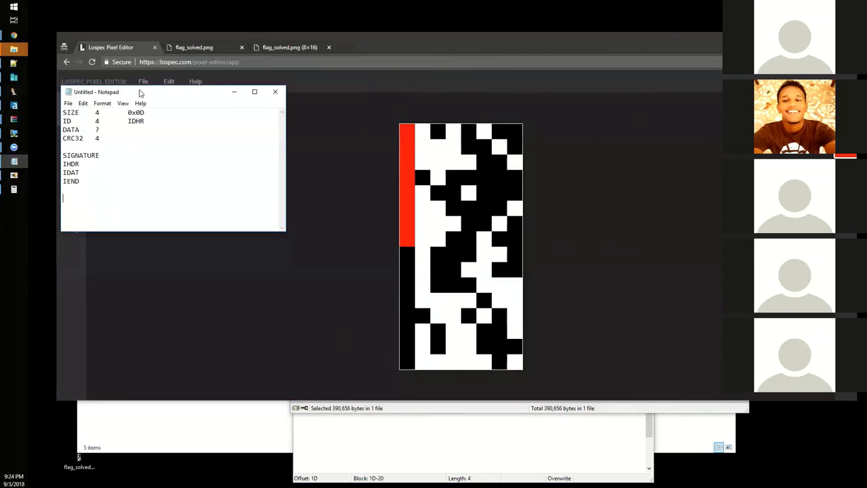
{"action": "type", "text": "01000110"}
{"action": "key", "text": "Return"}
{"action": "type", "text": "01001100"}
{"action": "key", "text": "Return"}
{"action": "type", "text": "01000"}
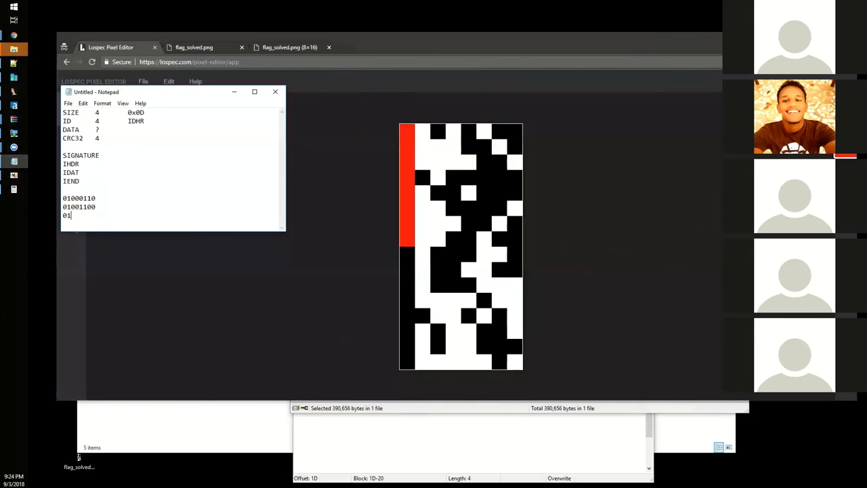
{"action": "type", "text": "111 01111011"}
{"action": "key", "text": "Return"}
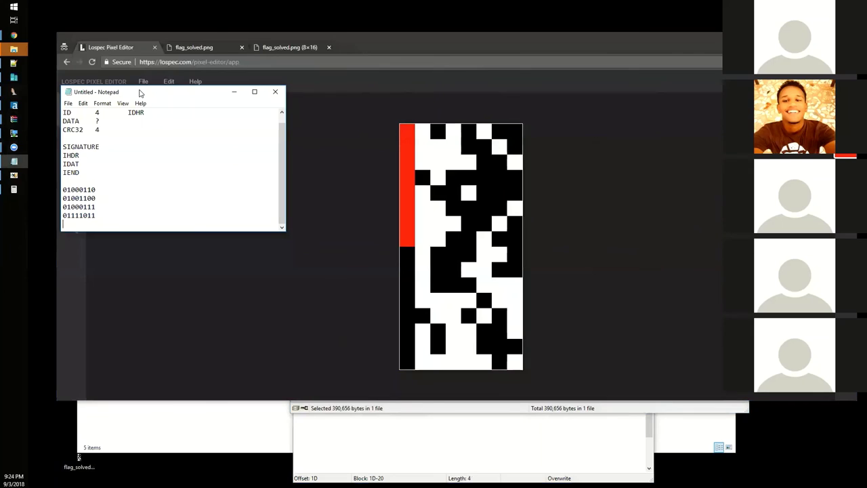
Add the following three pixel rows to the notes as 00110101, 01011001 and 01011000, one per line.
{"action": "type", "text": "00110101"}
{"action": "key", "text": "Return"}
{"action": "type", "text": "01000"}
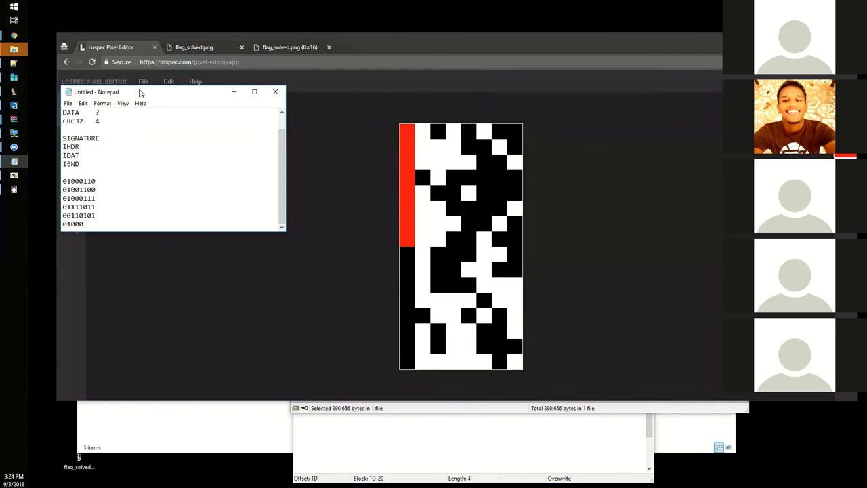
{"action": "key", "text": "BackSpace"}
{"action": "key", "text": "BackSpace"}
{"action": "type", "text": "11001"}
{"action": "key", "text": "Return"}
{"action": "type", "text": "01"}
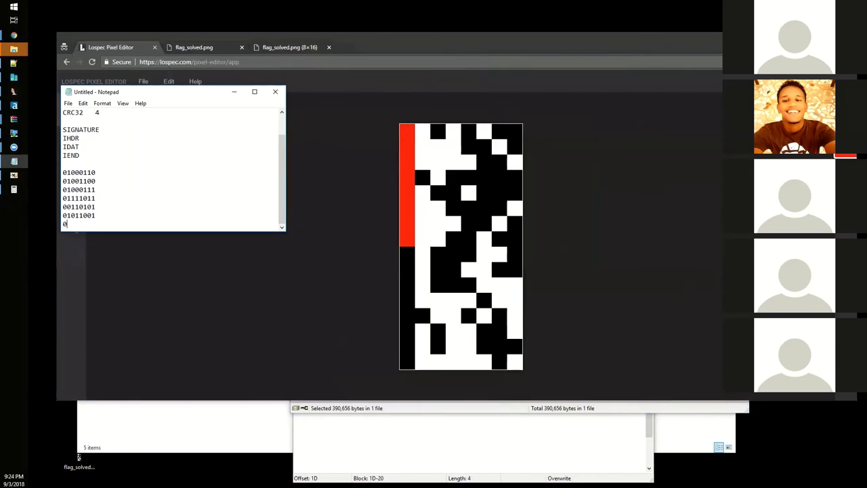
{"action": "type", "text": "011000"}
{"action": "key", "text": "Return"}
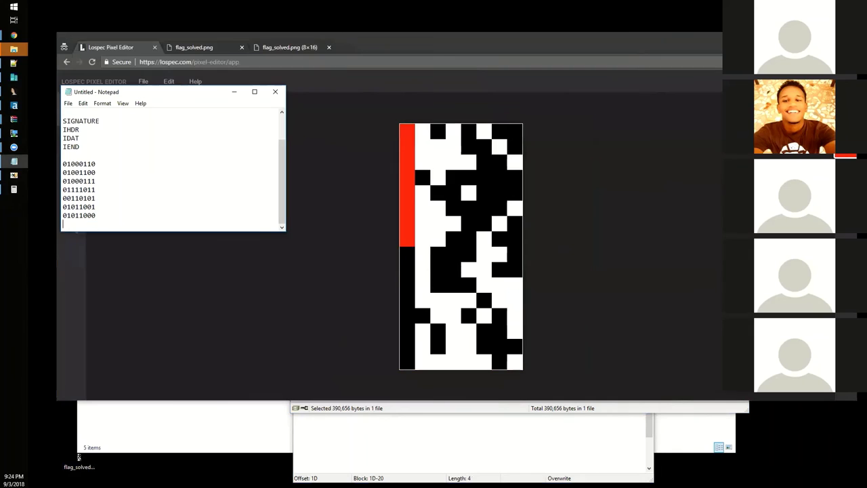
Add the last pixel row as 01111101 and copy all eight lines of binary.
{"action": "type", "text": "01111101"}
{"action": "key", "text": "shift+Up"}
{"action": "key", "text": "shift+Up"}
{"action": "key", "text": "shift+Up"}
{"action": "key", "text": "shift+Up"}
{"action": "key", "text": "shift+Up"}
{"action": "key", "text": "shift+Up"}
{"action": "key", "text": "shift+Up"}
{"action": "key", "text": "shift+Home"}
{"action": "key", "text": "ctrl+c"}
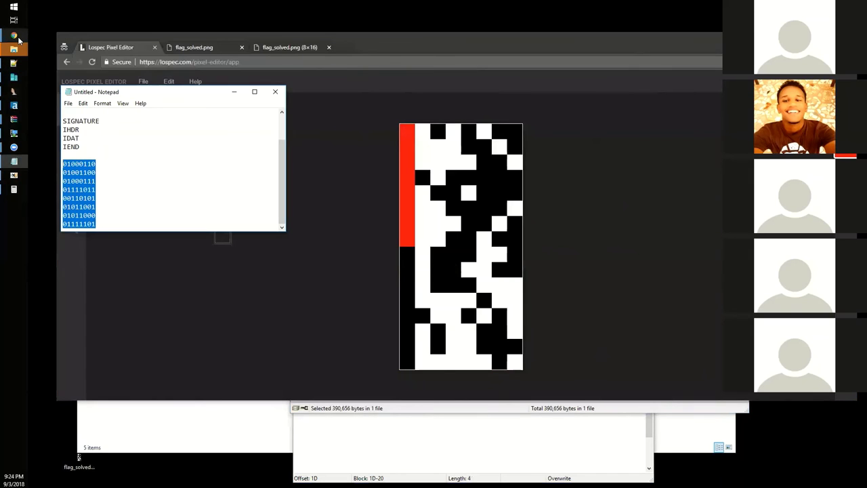
Switch to the Zlib Deflate CyberChef page, remove that operation from the recipe, and replace the input with the copied binary lines.
{"action": "mouse_move", "coordinate": [17, 38]}
{"action": "left_click", "coordinate": [78, 304]}
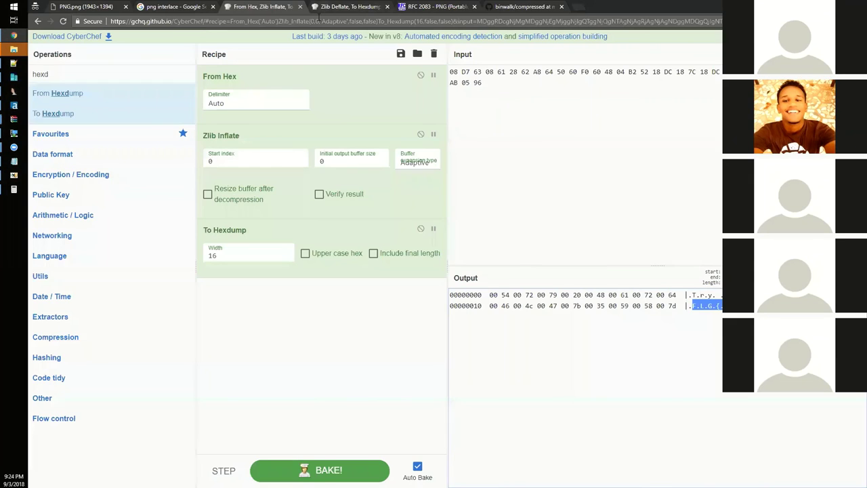
{"action": "left_click", "coordinate": [335, 6]}
{"action": "left_click_drag", "start_coordinate": [226, 144], "coordinate": [237, 234]}
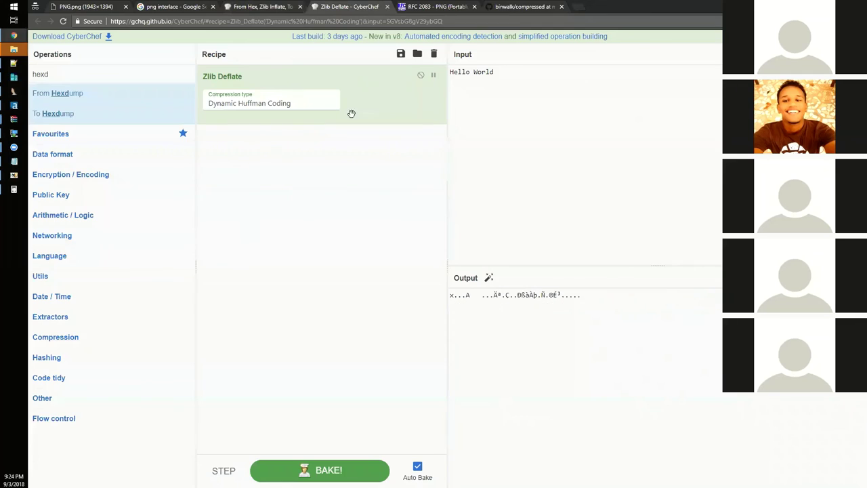
{"action": "left_click_drag", "start_coordinate": [351, 113], "coordinate": [68, 253]}
{"action": "key", "text": "ctrl+a"}
{"action": "key", "text": "ctrl+v"}
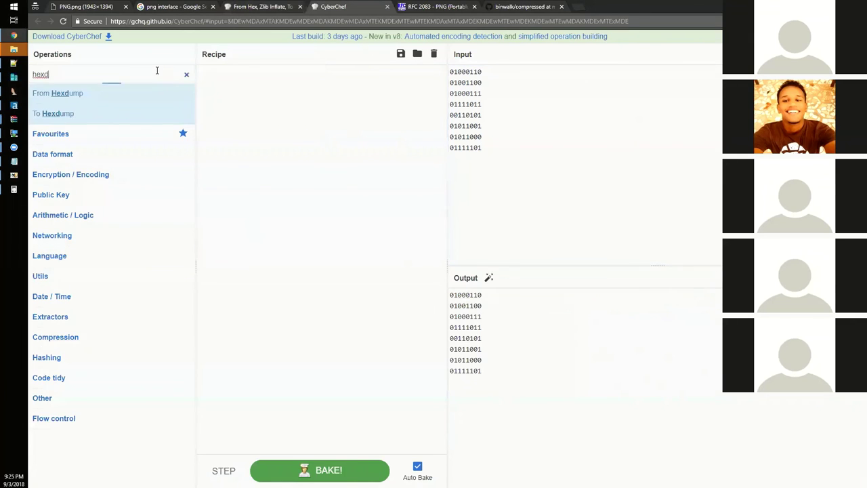
Add the From Binary operation to the recipe and select the whole decoded output.
{"action": "key", "text": "ctrl+a"}
{"action": "type", "text": "from bin"}
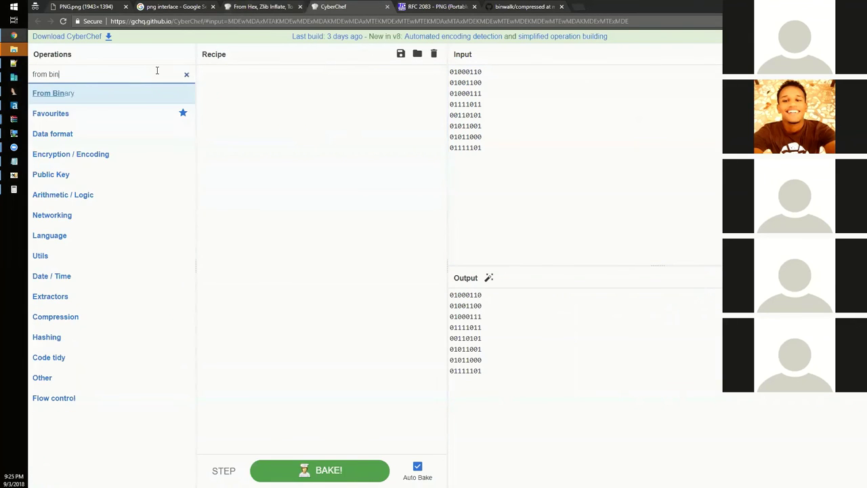
{"action": "left_click_drag", "start_coordinate": [130, 91], "coordinate": [354, 153]}
{"action": "left_click", "coordinate": [526, 325]}
{"action": "key", "text": "ctrl+a"}
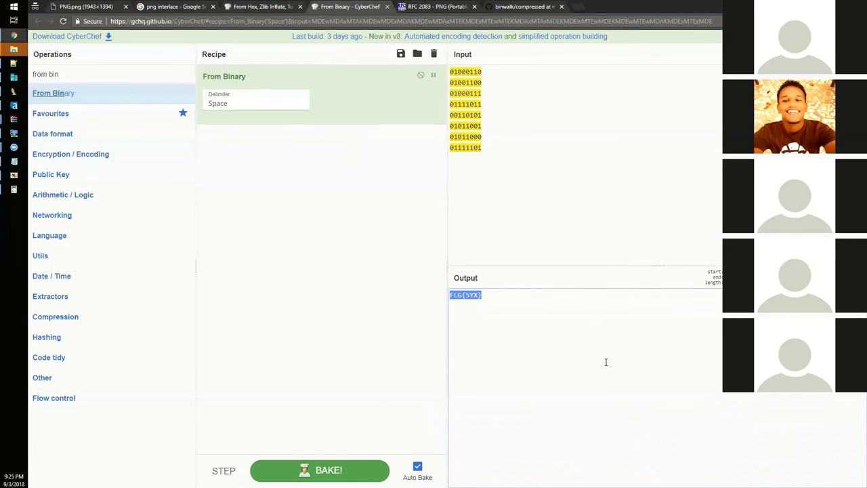
Return to the Lospec Pixel Editor and paint the upper eight rows of the image completely red.
{"action": "left_click", "coordinate": [12, 34]}
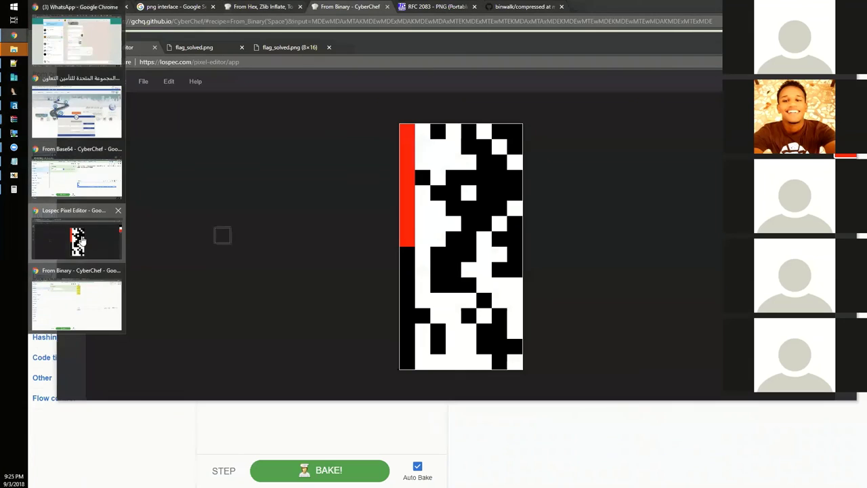
{"action": "left_click", "coordinate": [80, 236]}
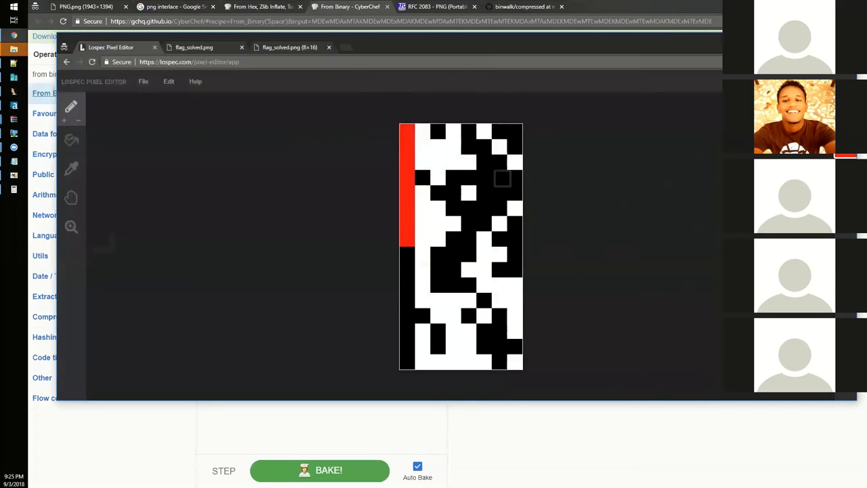
{"action": "mouse_move", "coordinate": [406, 129]}
{"action": "left_mouse_down"}
{"action": "mouse_move", "coordinate": [519, 233]}
{"action": "mouse_move", "coordinate": [434, 236]}
{"action": "left_mouse_up"}
{"action": "mouse_move", "coordinate": [515, 235]}
{"action": "left_mouse_down"}
{"action": "mouse_move", "coordinate": [418, 230]}
{"action": "mouse_move", "coordinate": [467, 224]}
{"action": "mouse_move", "coordinate": [470, 188]}
{"action": "mouse_move", "coordinate": [444, 154]}
{"action": "mouse_move", "coordinate": [472, 139]}
{"action": "mouse_move", "coordinate": [516, 139]}
{"action": "mouse_move", "coordinate": [461, 153]}
{"action": "mouse_move", "coordinate": [434, 133]}
{"action": "left_mouse_up"}
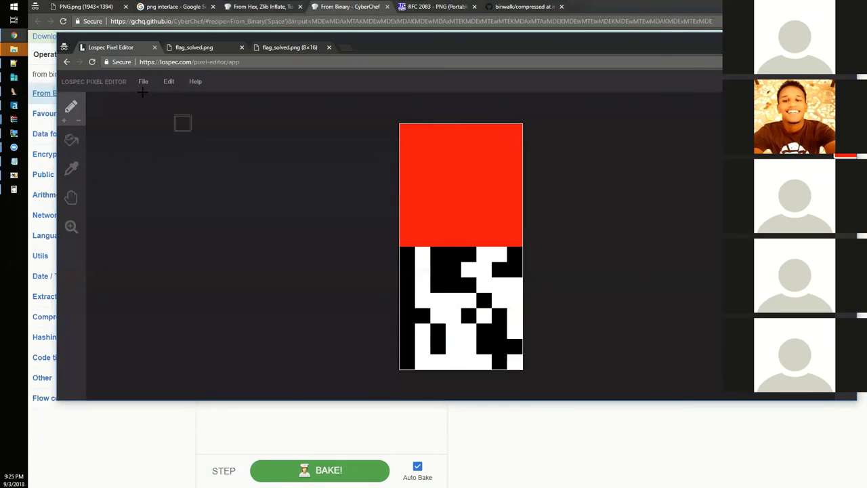
Highlight the IDAT data bytes of flag_solved from offset 29 to 4C in HxD.
{"action": "mouse_move", "coordinate": [14, 174]}
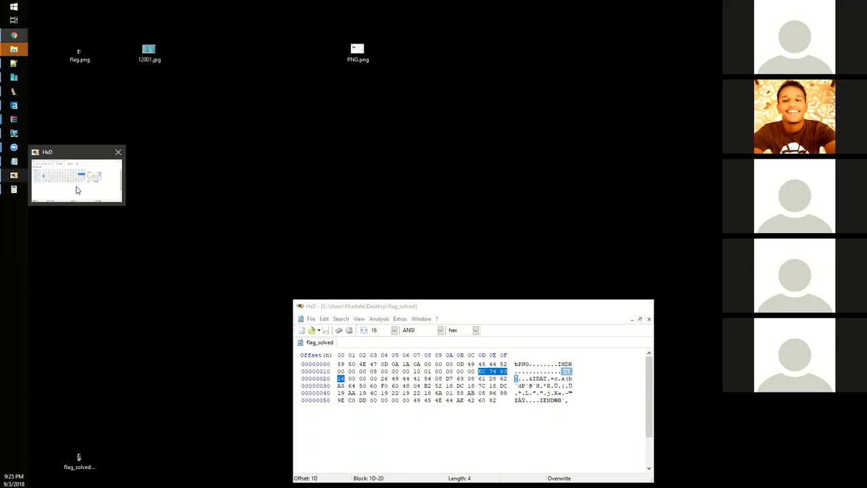
{"action": "left_click", "coordinate": [76, 190]}
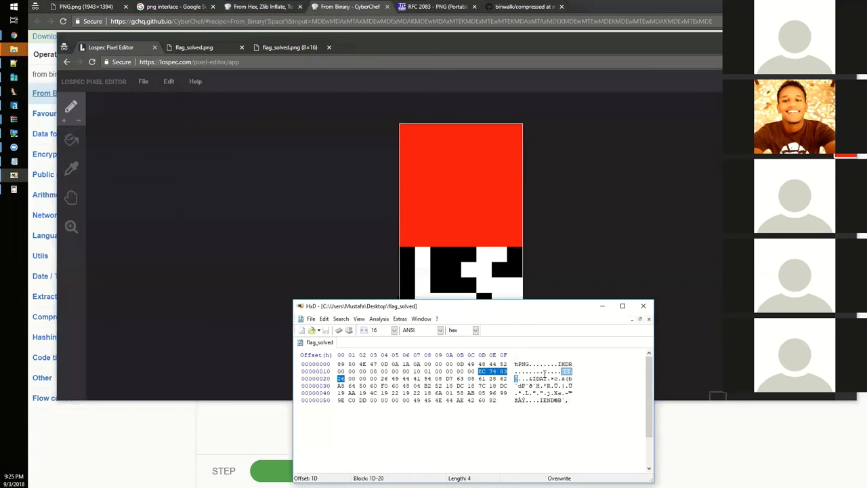
{"action": "left_click_drag", "start_coordinate": [549, 378], "coordinate": [564, 386]}
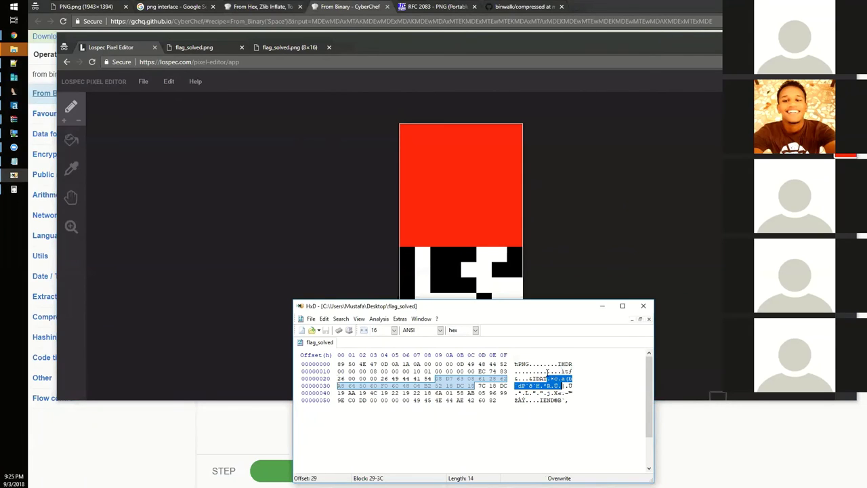
{"action": "left_click_drag", "start_coordinate": [548, 378], "coordinate": [562, 393]}
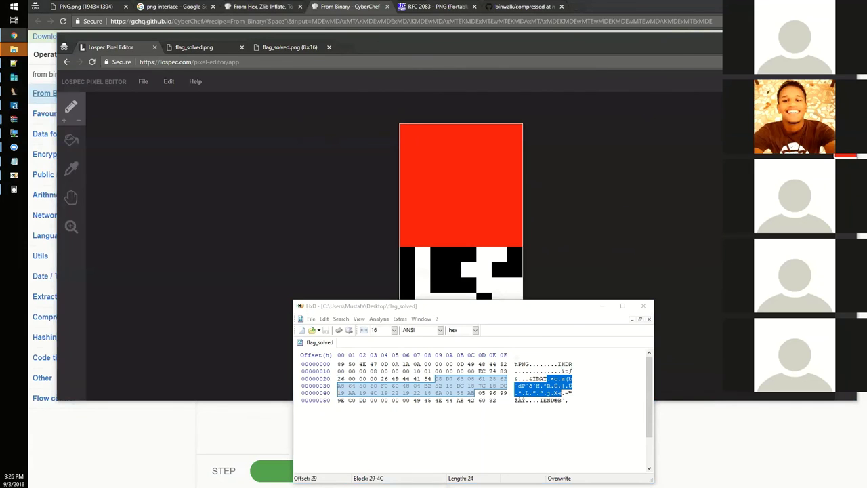
Open the screenshot of zsteg run on 5yx.png in a browser tab, enlarge it, and return to the IDAT type bytes in HxD.
{"action": "left_click_drag", "start_coordinate": [509, 27], "coordinate": [349, 49]}
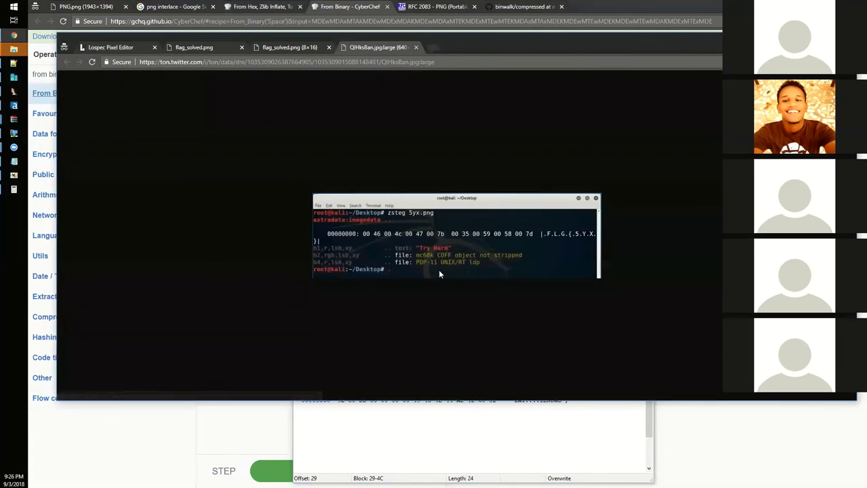
{"action": "scroll", "coordinate": [459, 233], "scroll_direction": "up", "scroll_amount": 4}
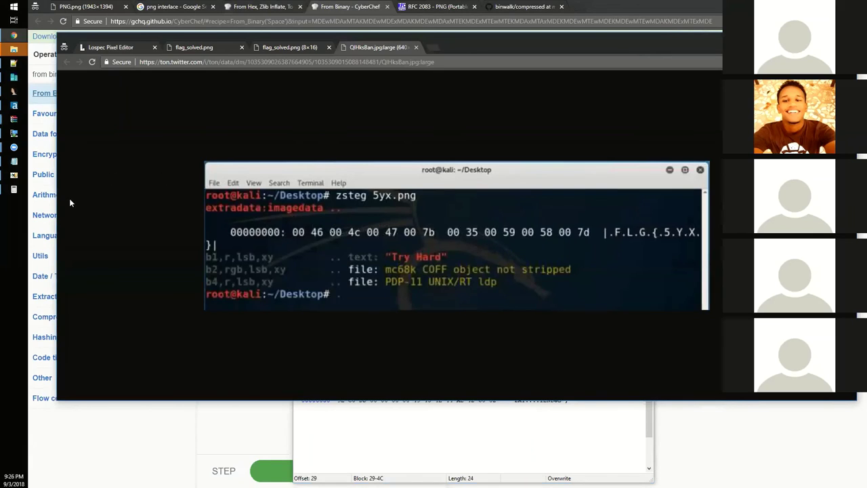
{"action": "left_click", "coordinate": [14, 174]}
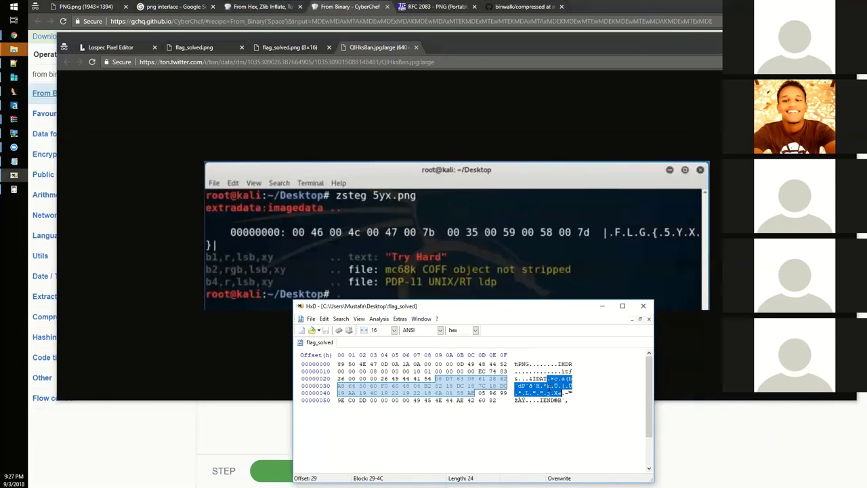
{"action": "left_click", "coordinate": [542, 378]}
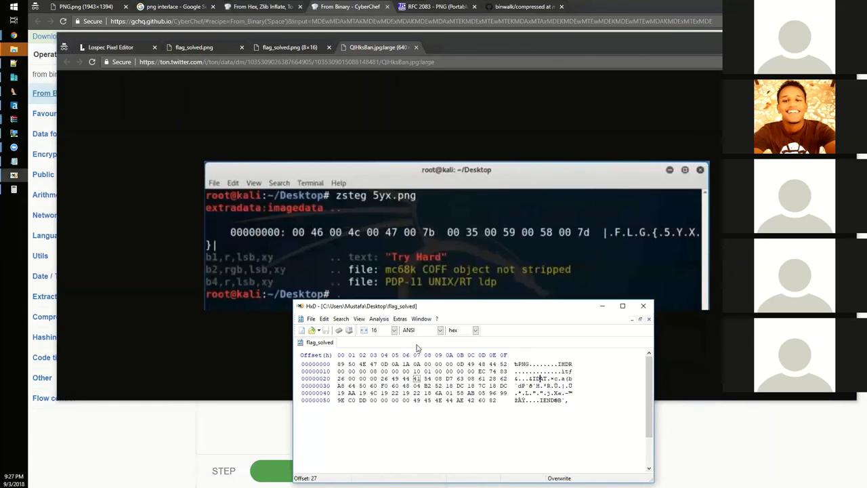
Revisit the painted image in Lospec, and in HxD highlight signature bytes 0 to 7, the range C to 2F, and the range 1D to 3D.
{"action": "left_click", "coordinate": [173, 45]}
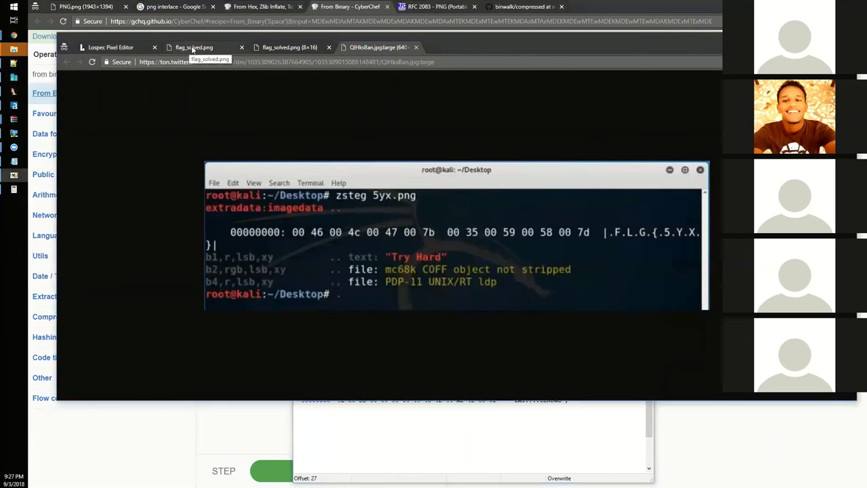
{"action": "left_click", "coordinate": [138, 47]}
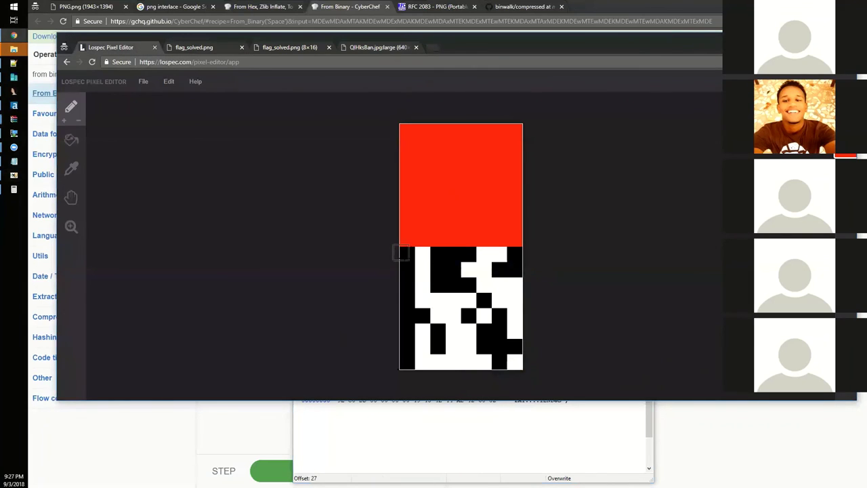
{"action": "left_click", "coordinate": [469, 401]}
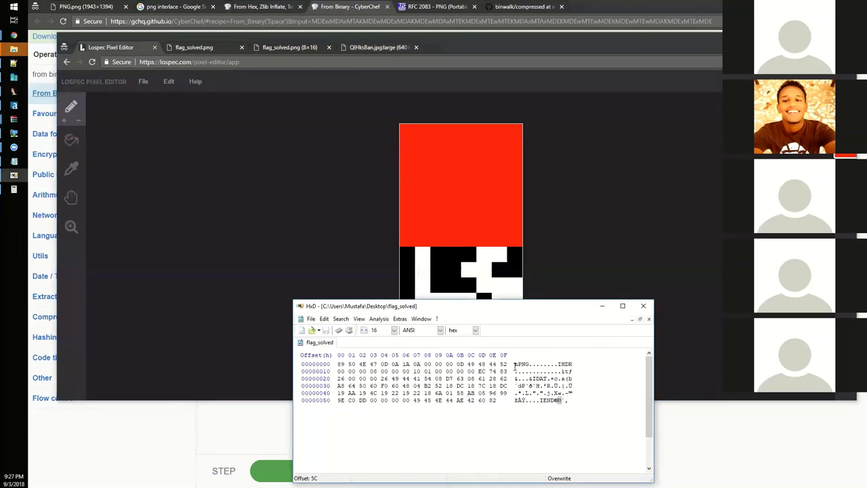
{"action": "left_click_drag", "start_coordinate": [547, 363], "coordinate": [514, 364]}
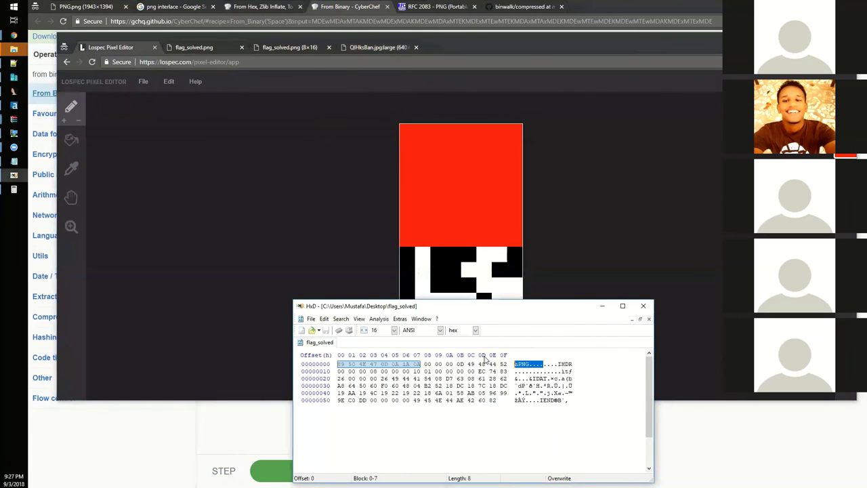
{"action": "left_click", "coordinate": [558, 364]}
{"action": "left_click", "coordinate": [573, 374], "text": "shift"}
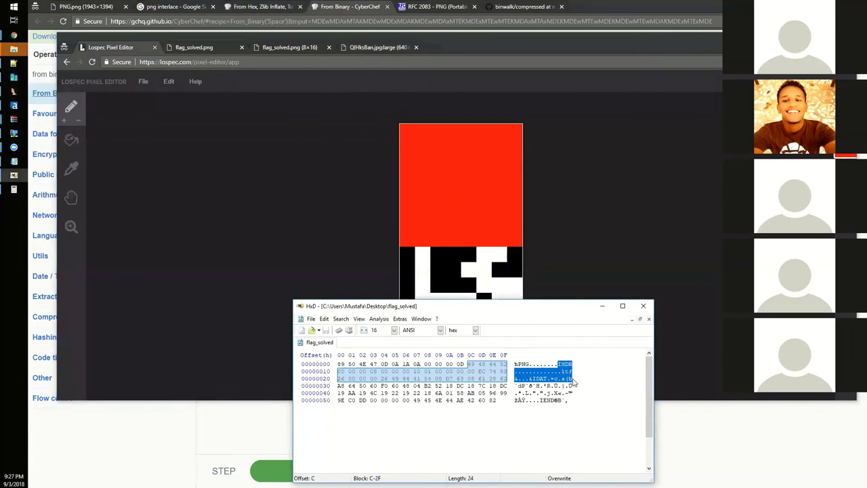
{"action": "left_click_drag", "start_coordinate": [518, 364], "coordinate": [483, 386]}
{"action": "left_click", "coordinate": [572, 378], "text": "shift"}
{"action": "left_click", "coordinate": [555, 363]}
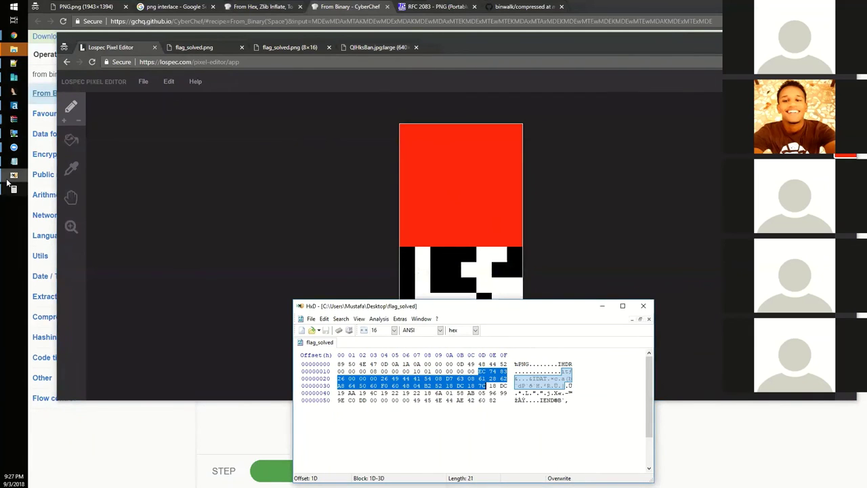